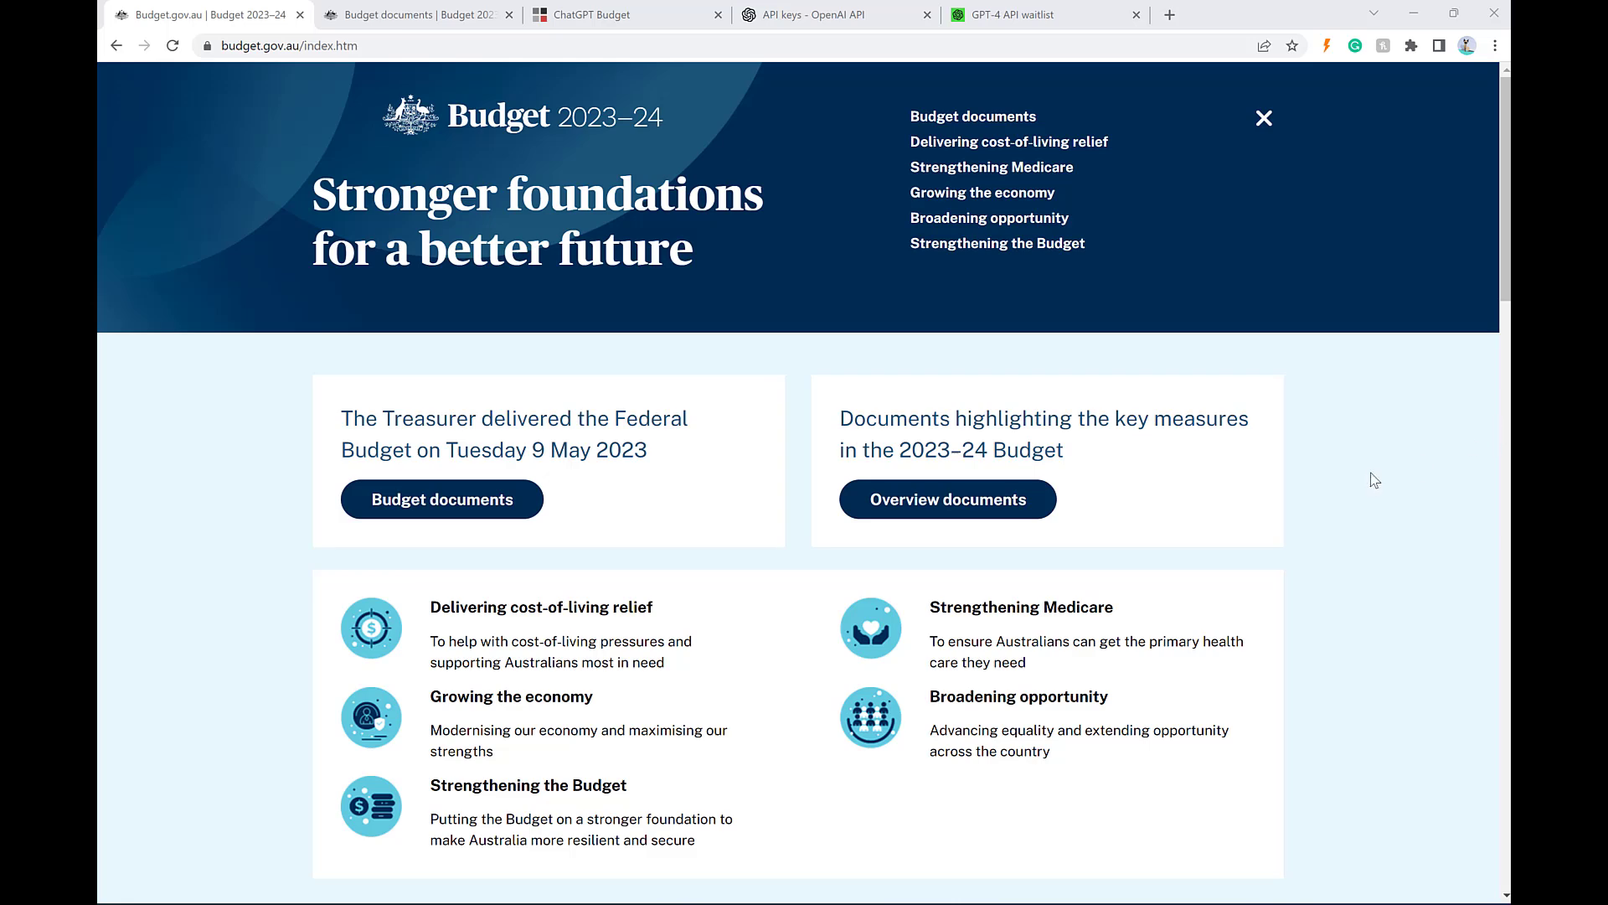
- Open the full 7.71MB Budget Paper No. 1 PDF from the Budget documents page
click(1398, 479)
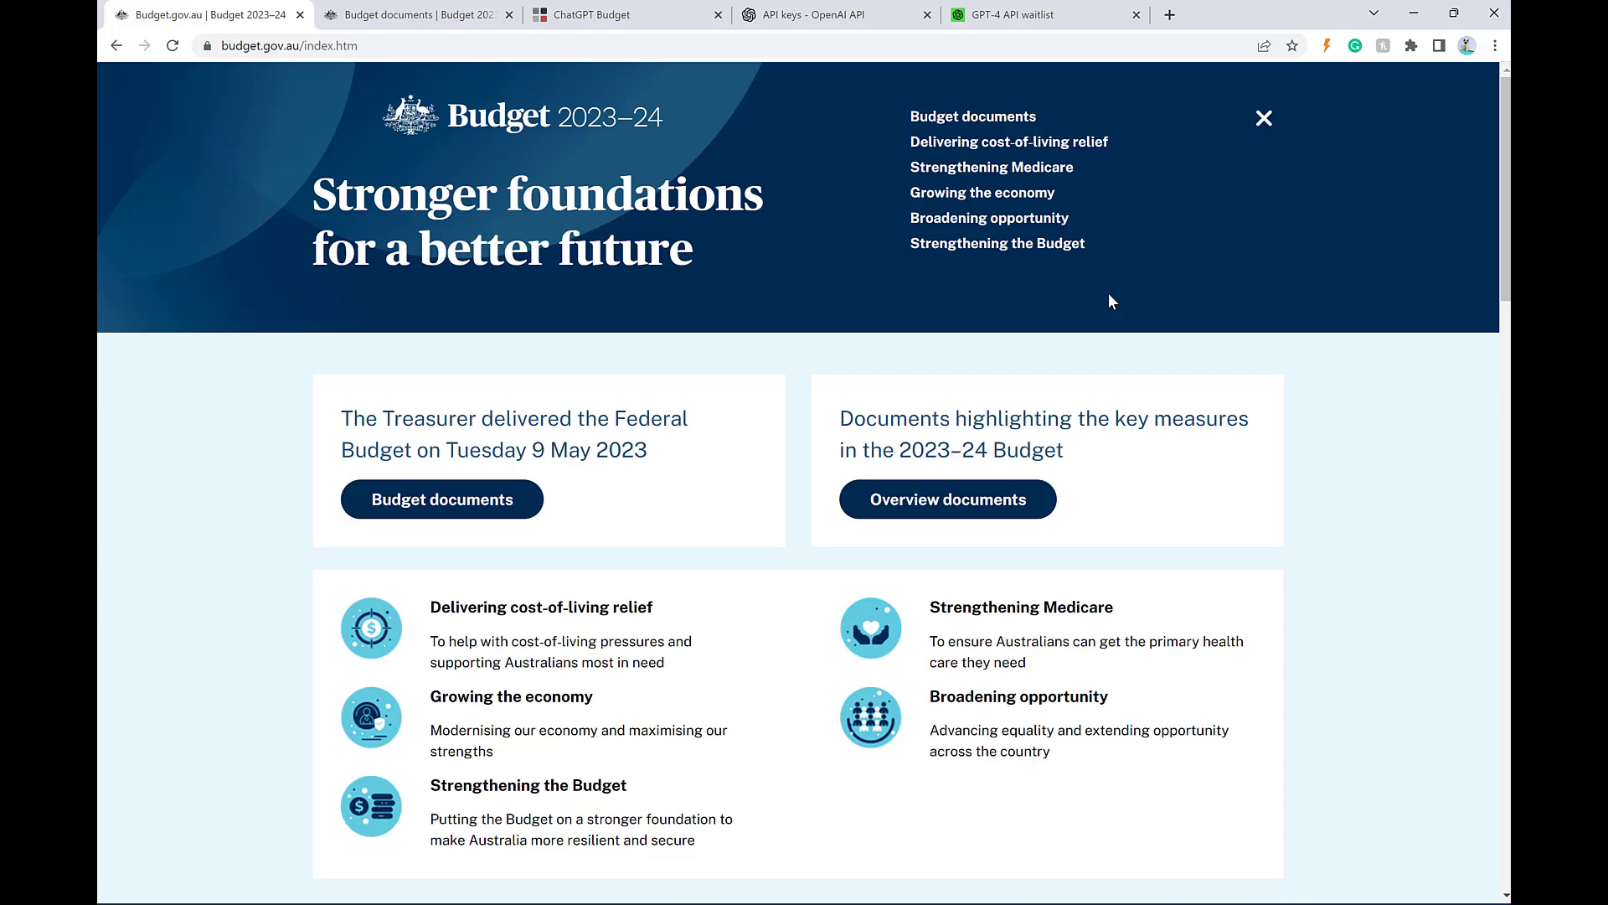
click(399, 18)
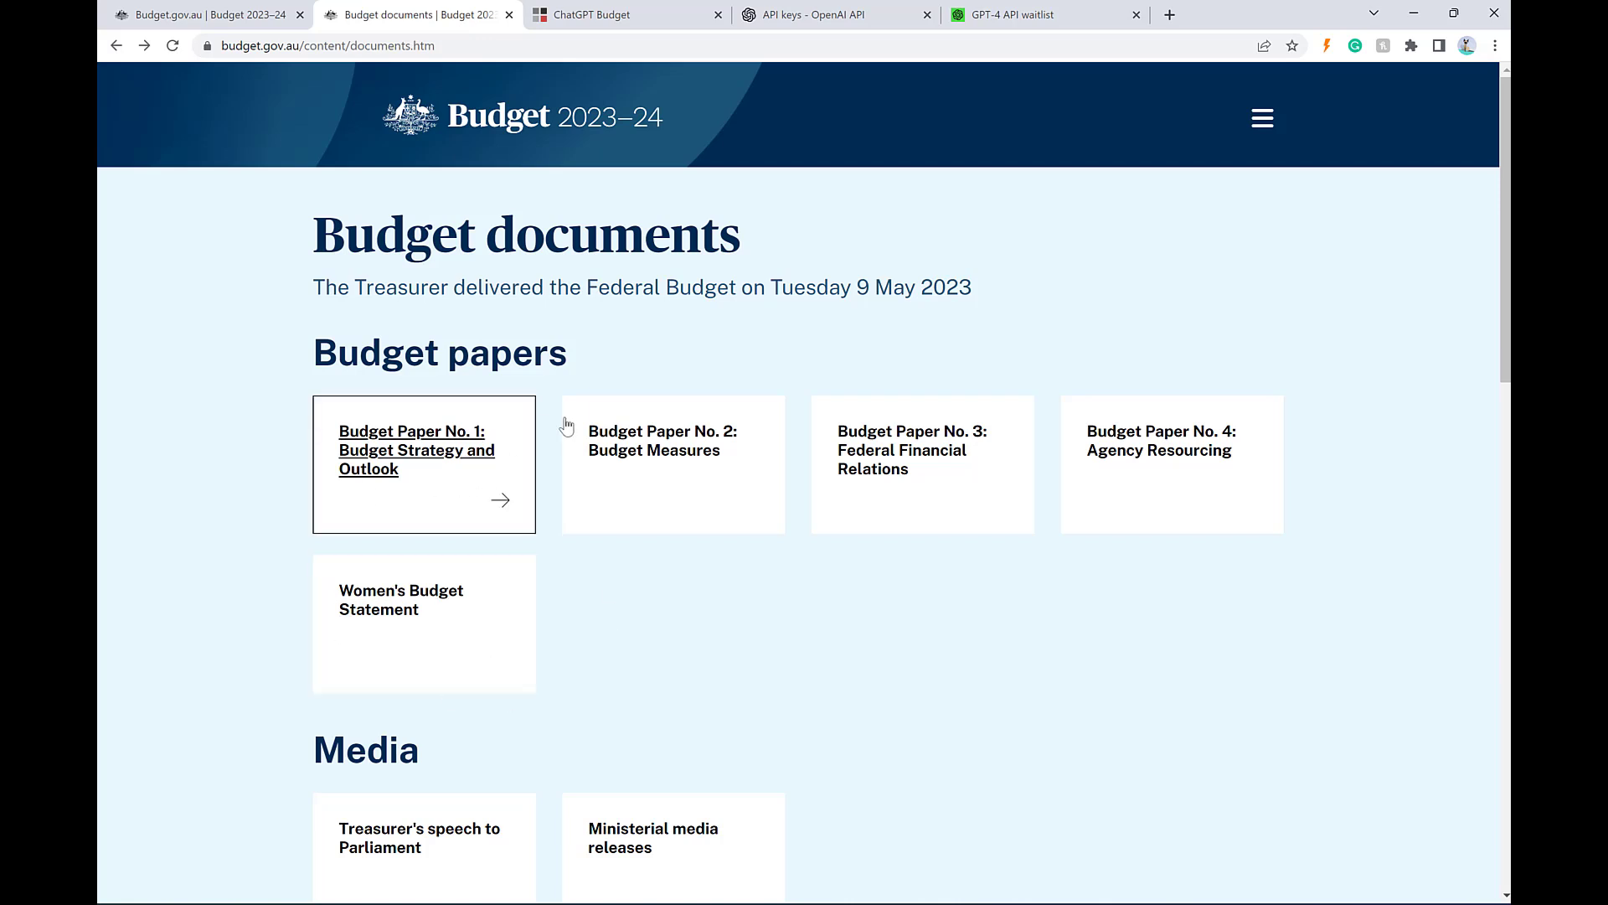
click(418, 500)
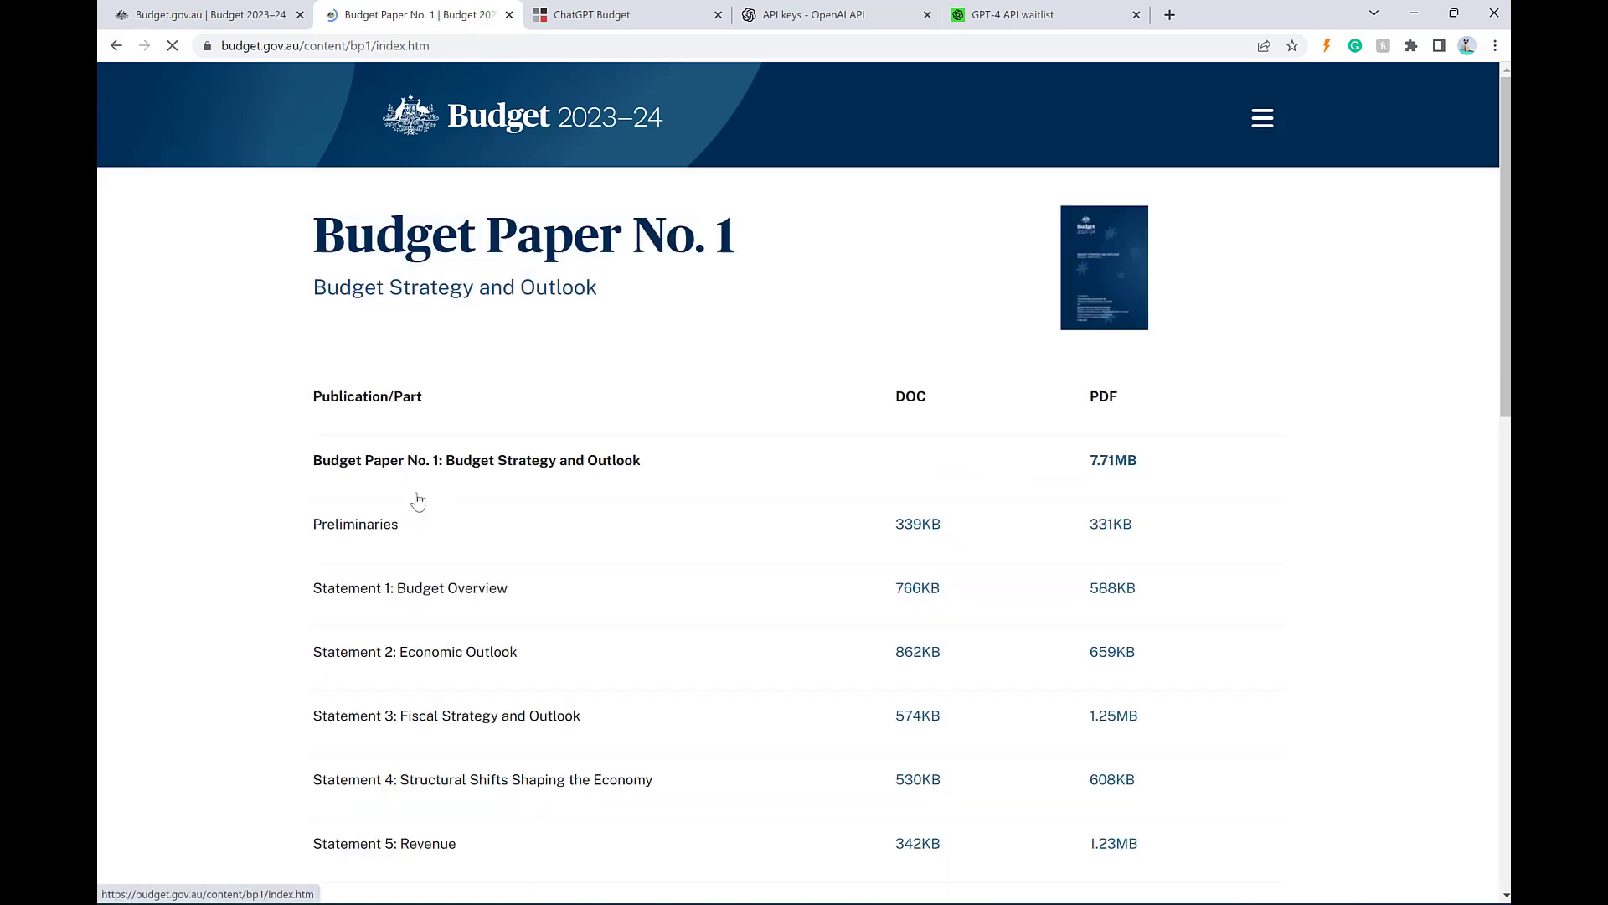
click(1114, 466)
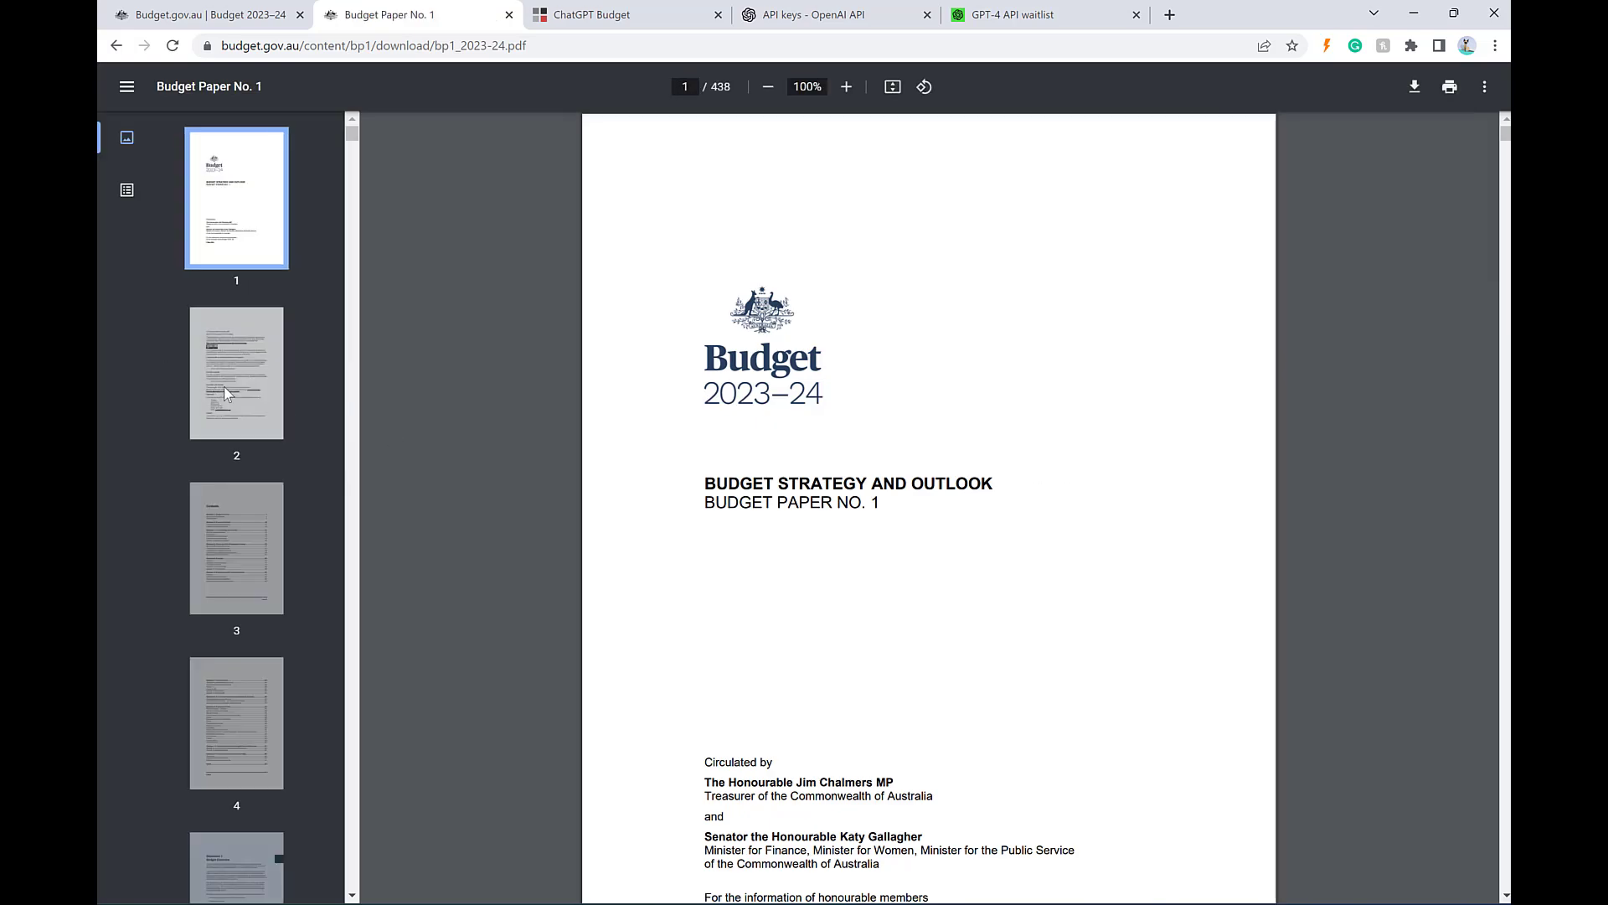
- Use the contents pages to jump to page 5, Statement 1: Budget Overview
click(208, 545)
scroll(207, 550, down, 1)
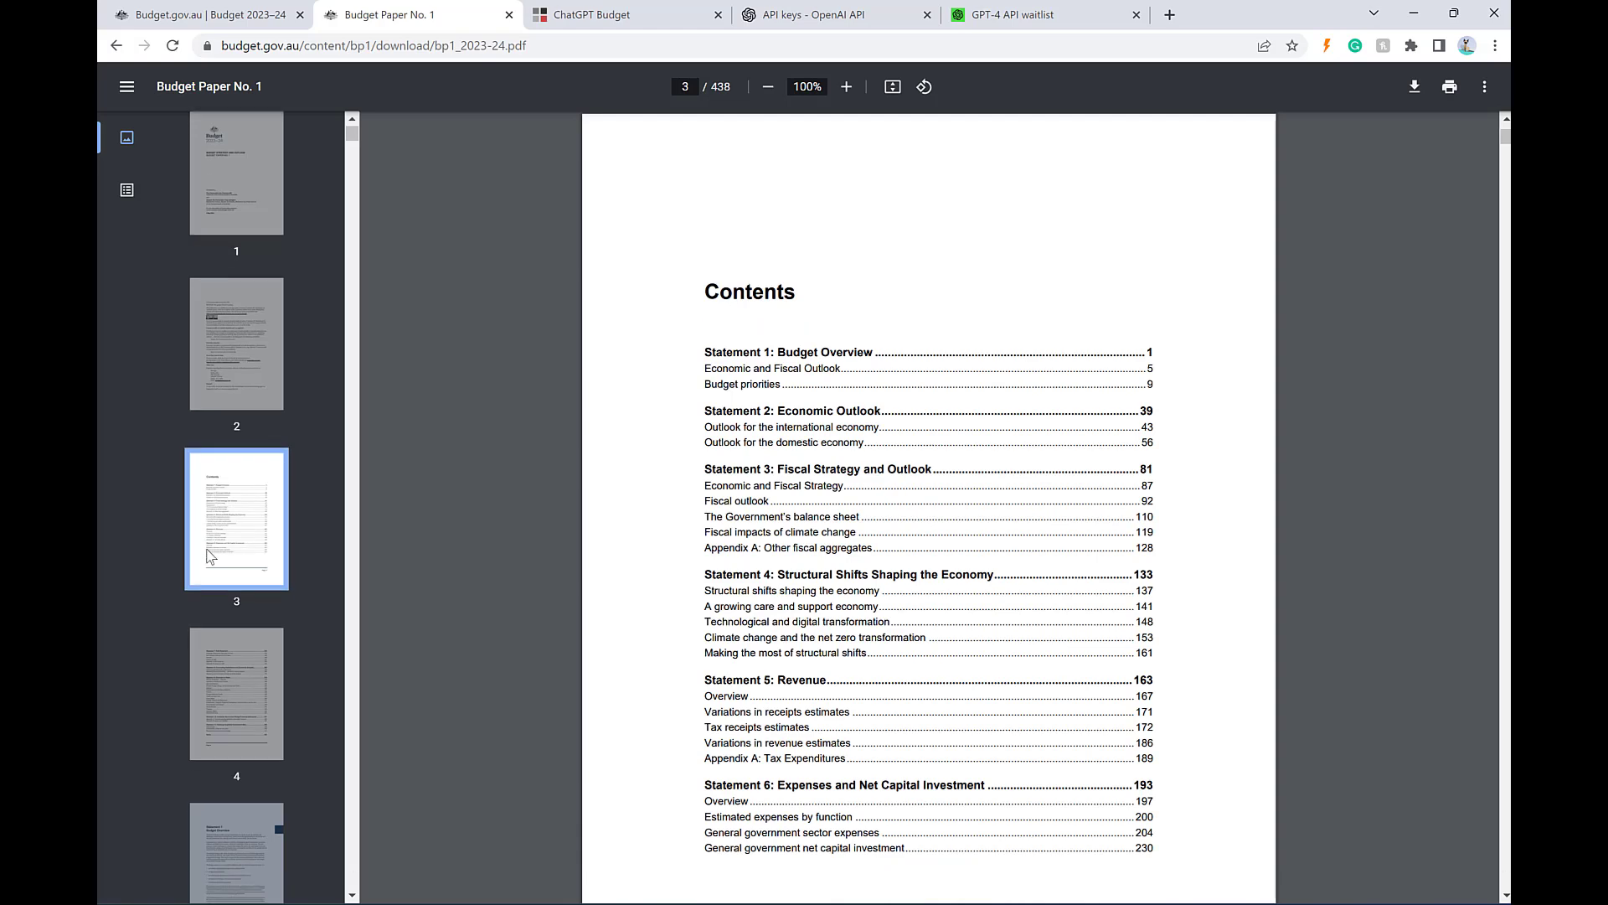
scroll(211, 570, down, 1)
click(219, 620)
scroll(224, 644, down, 2)
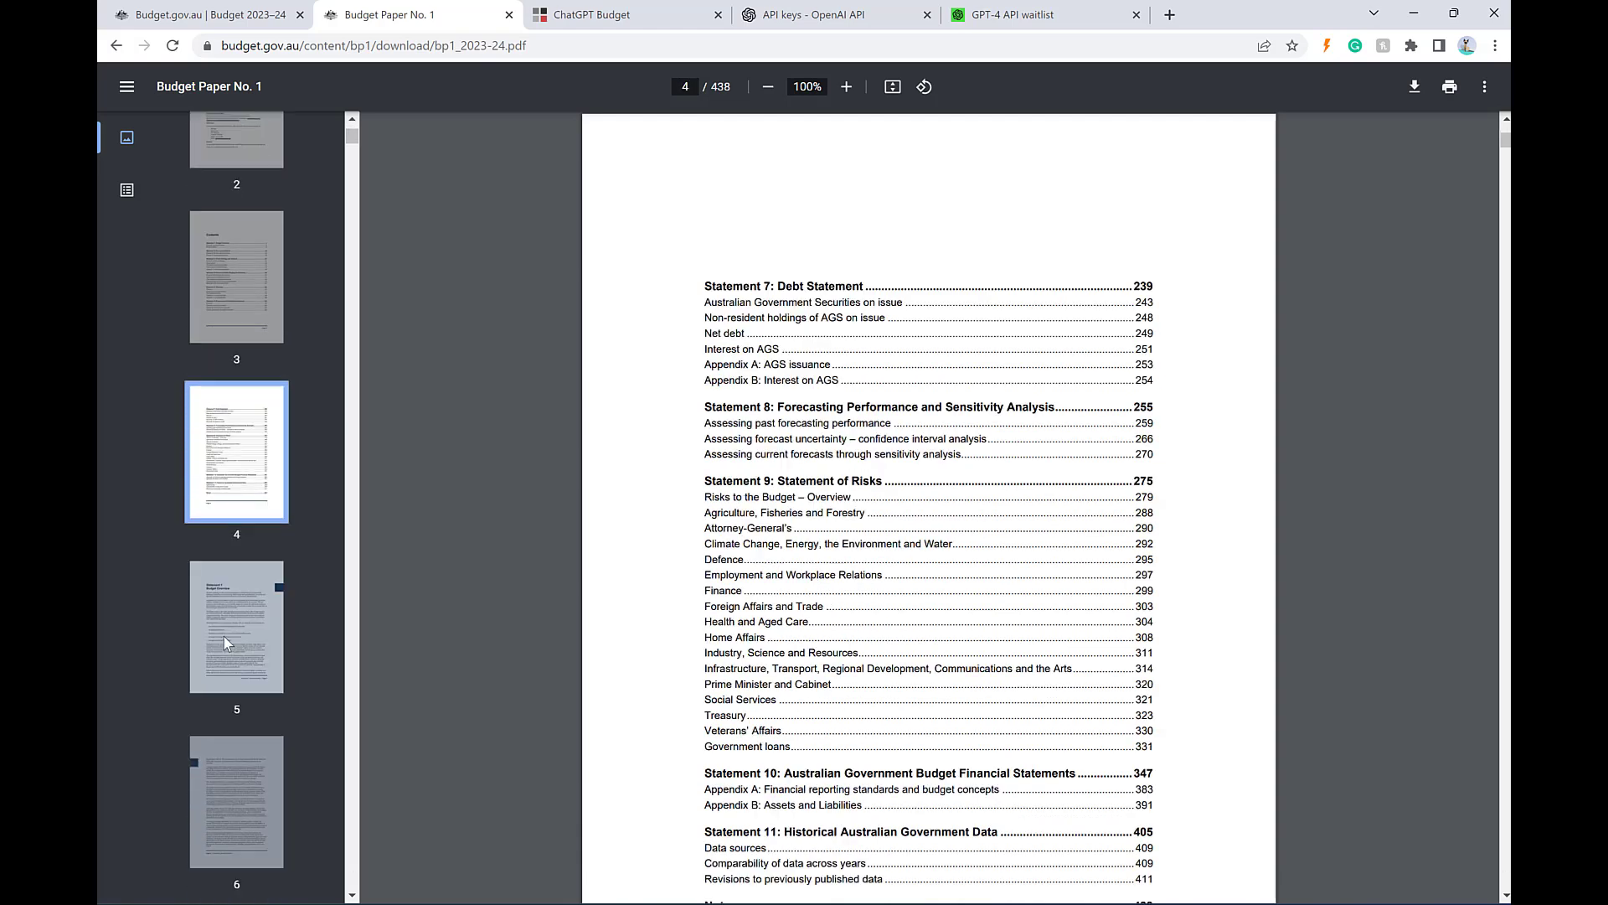
click(226, 644)
scroll(890, 529, down, 1)
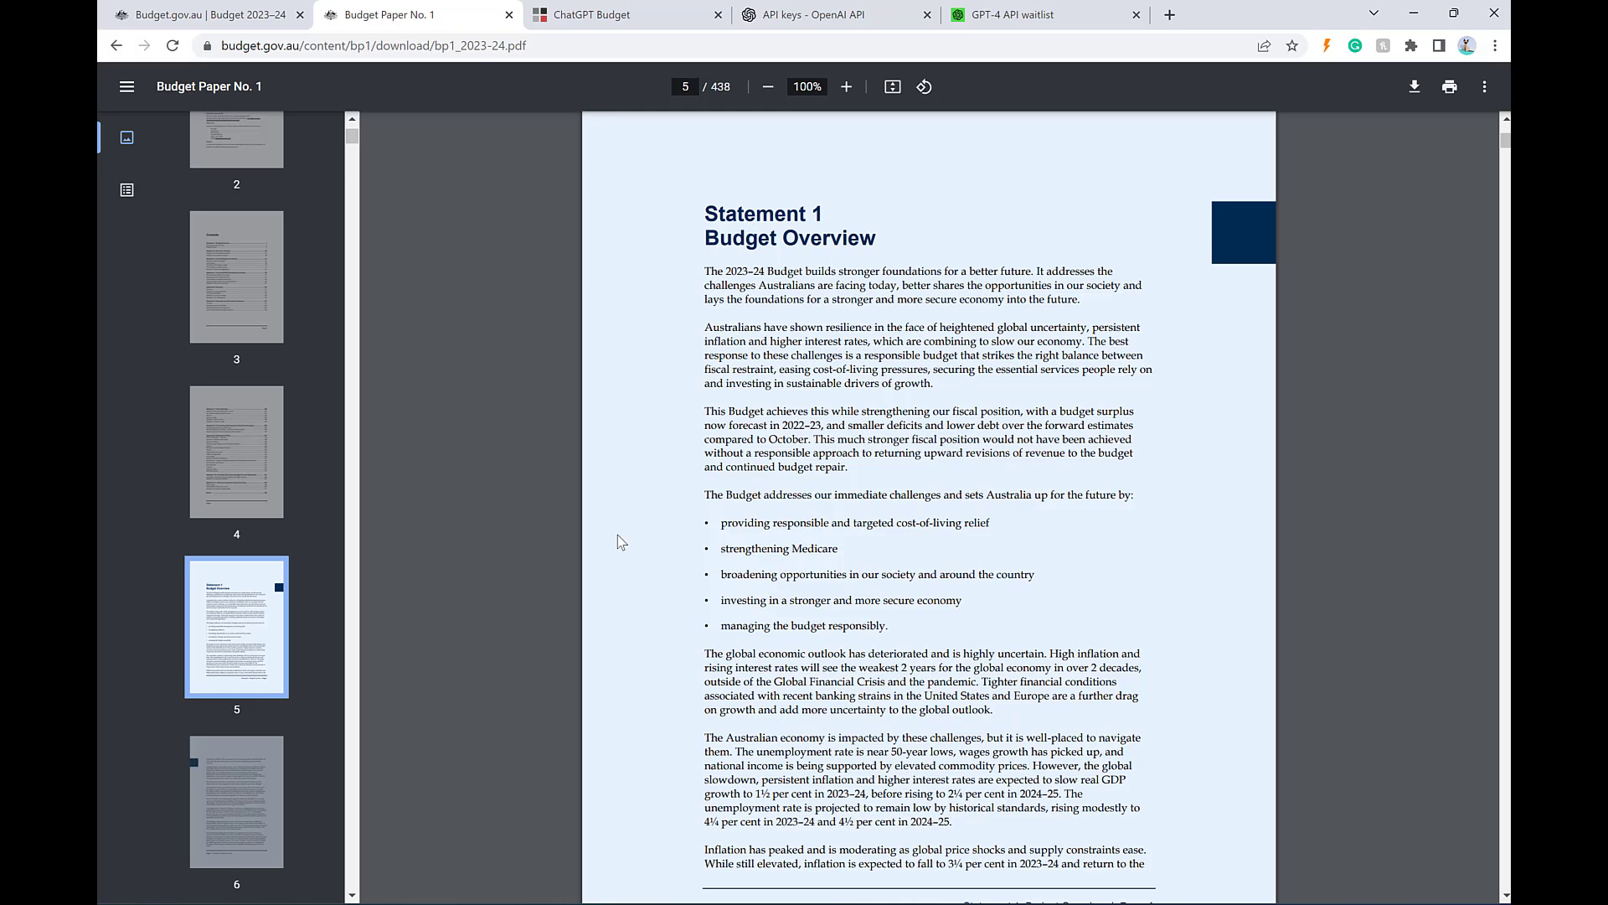
- In ChatGPT Budget's welcome dialog, select the OpenAI Key field and expand 'How to get an OpenAI key'
click(603, 24)
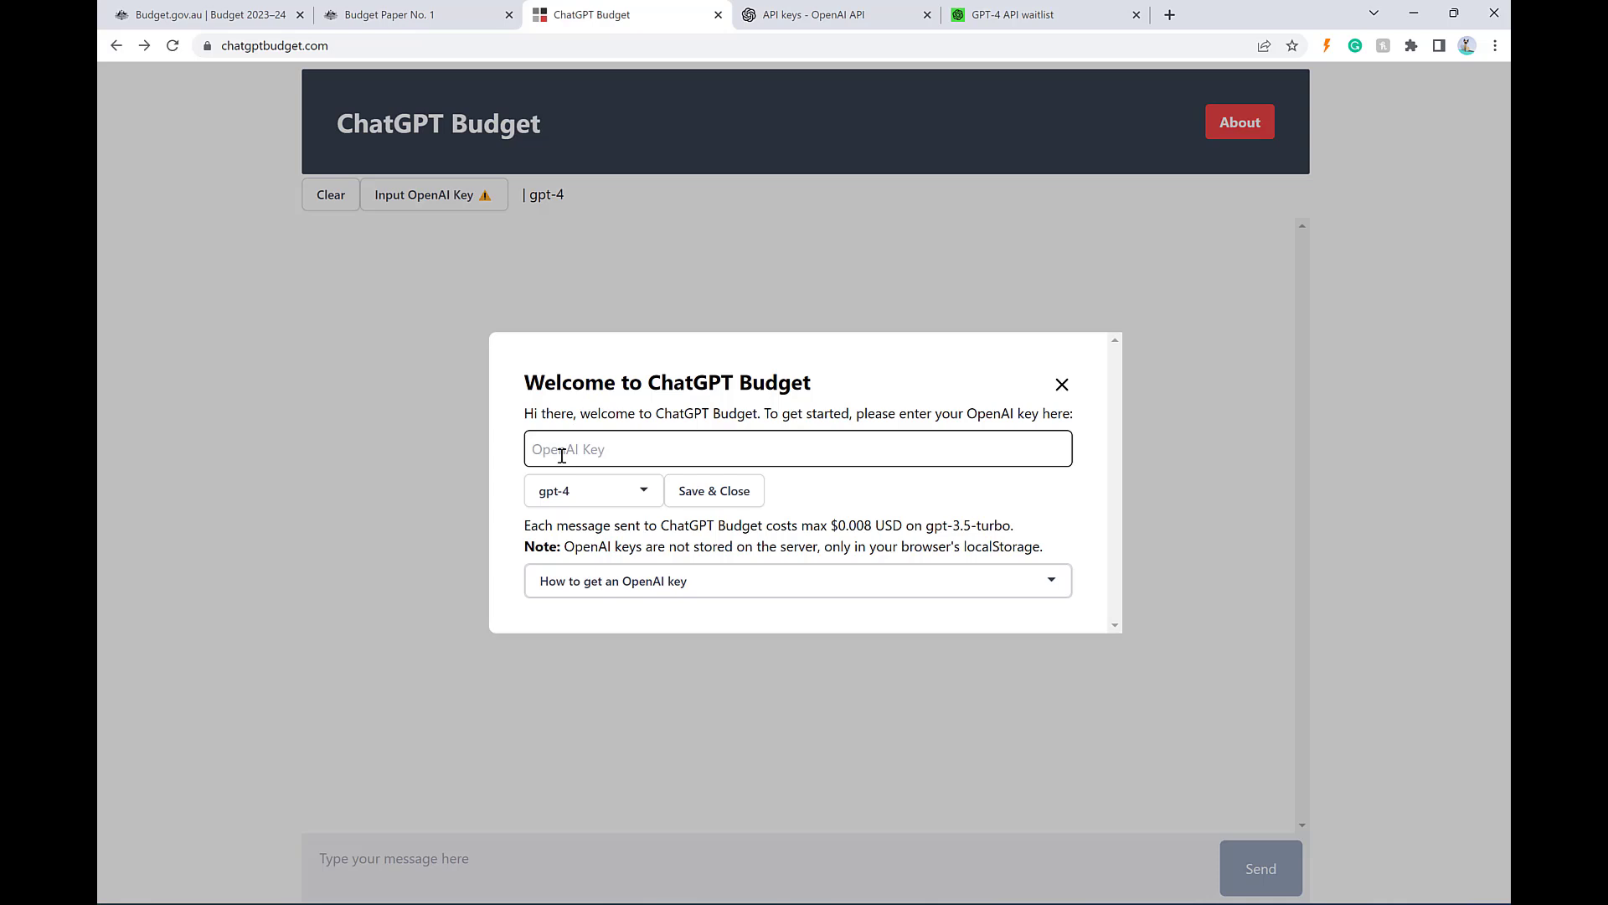
click(593, 457)
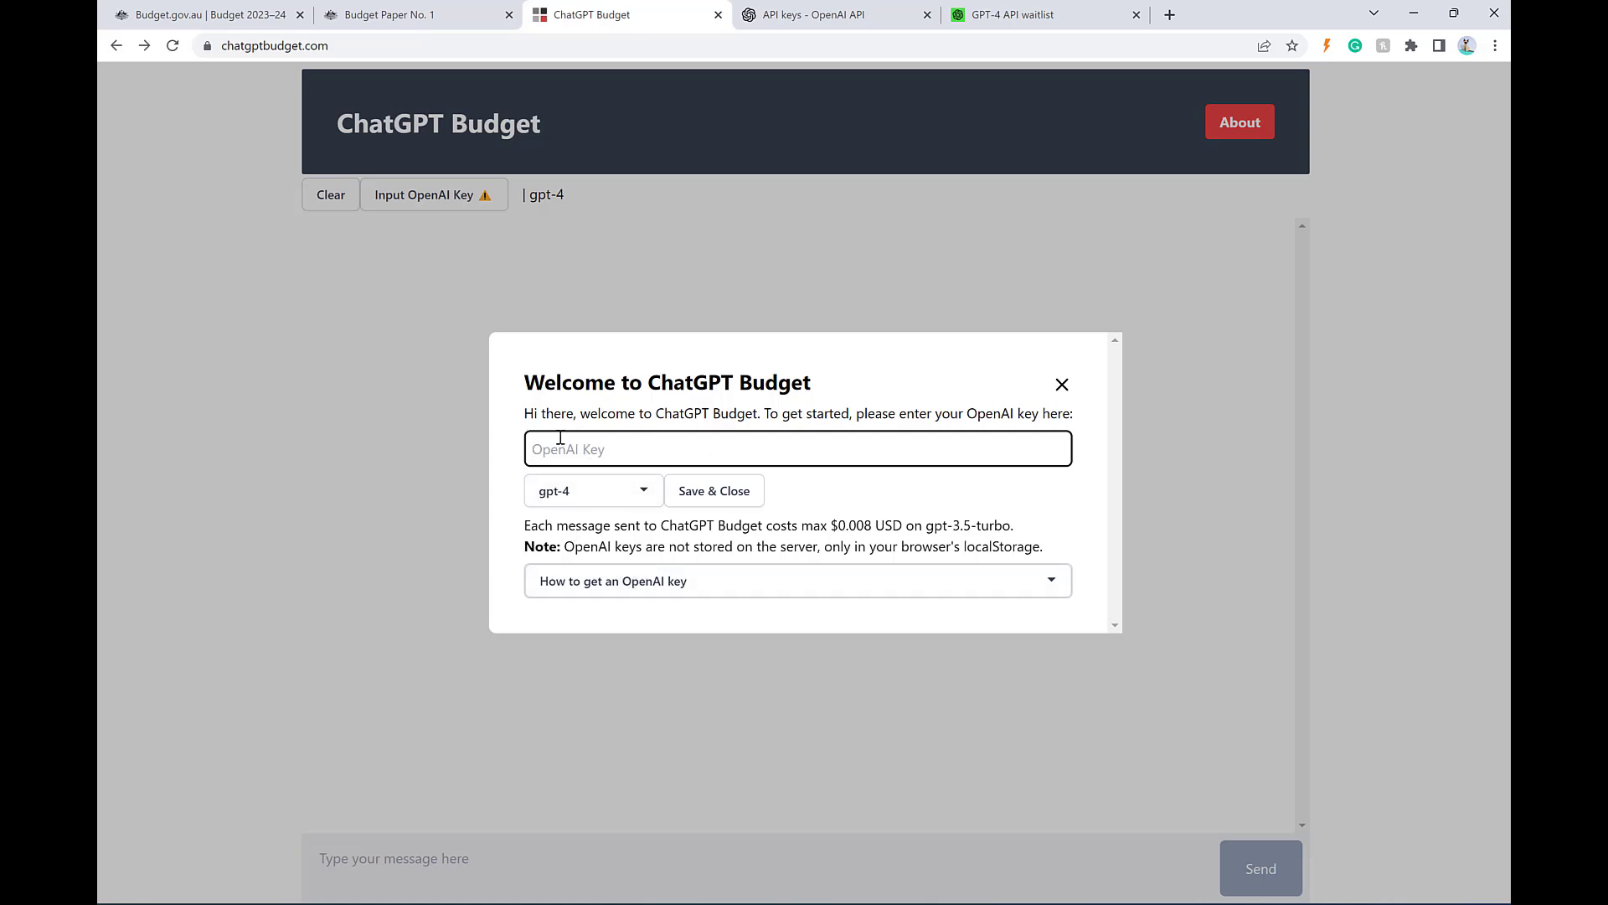
click(630, 592)
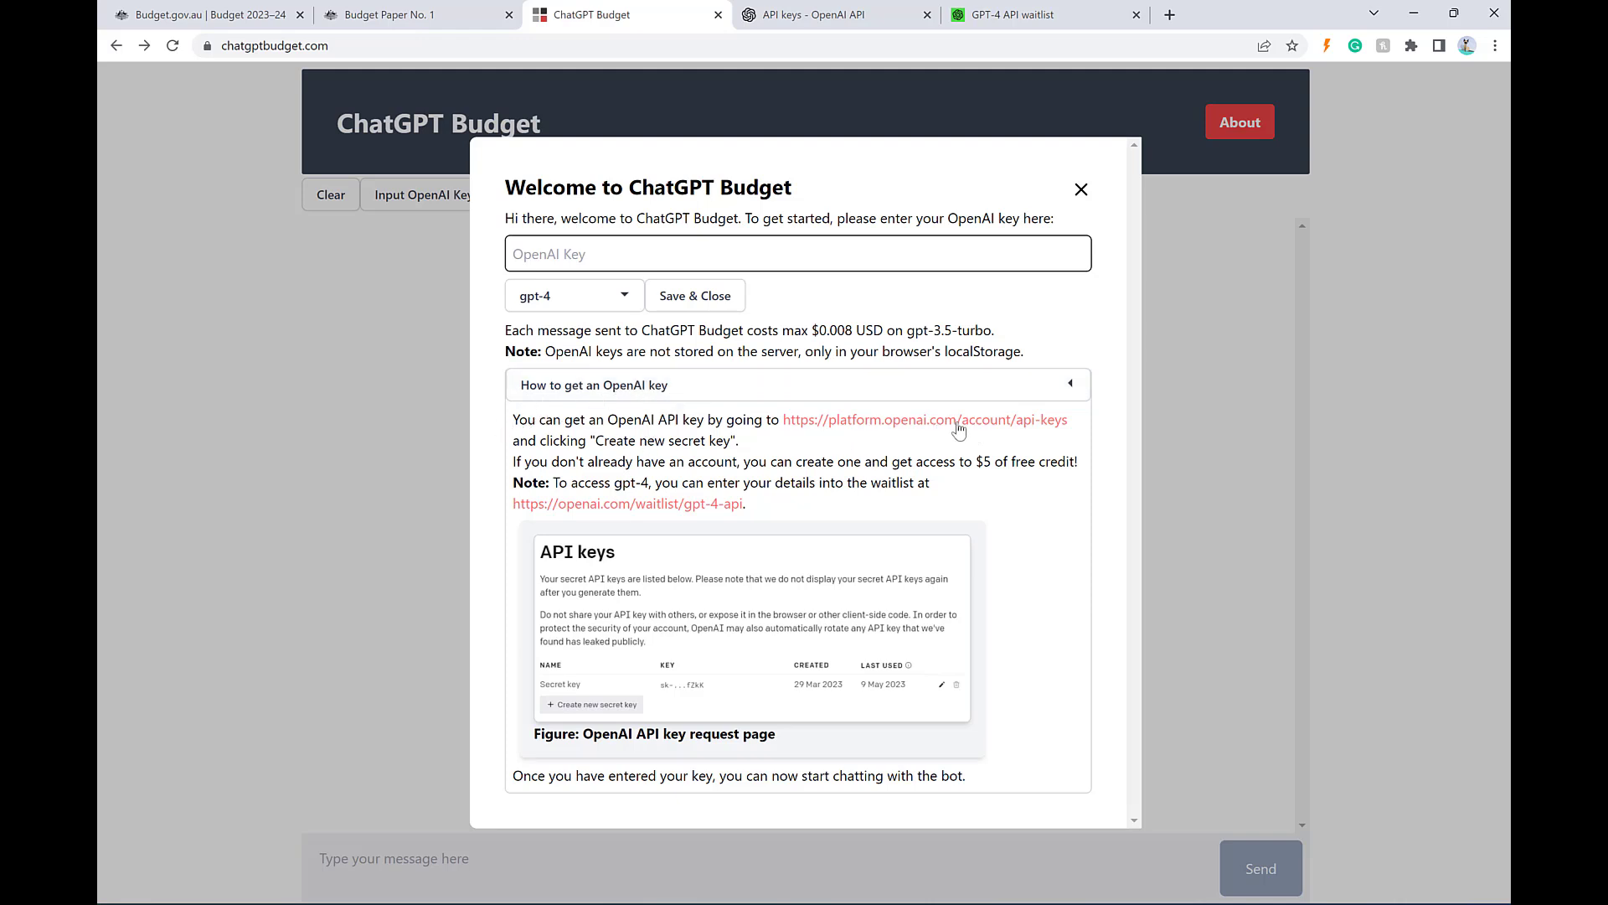
- Create a new OpenAI secret key named 'Video'
click(811, 24)
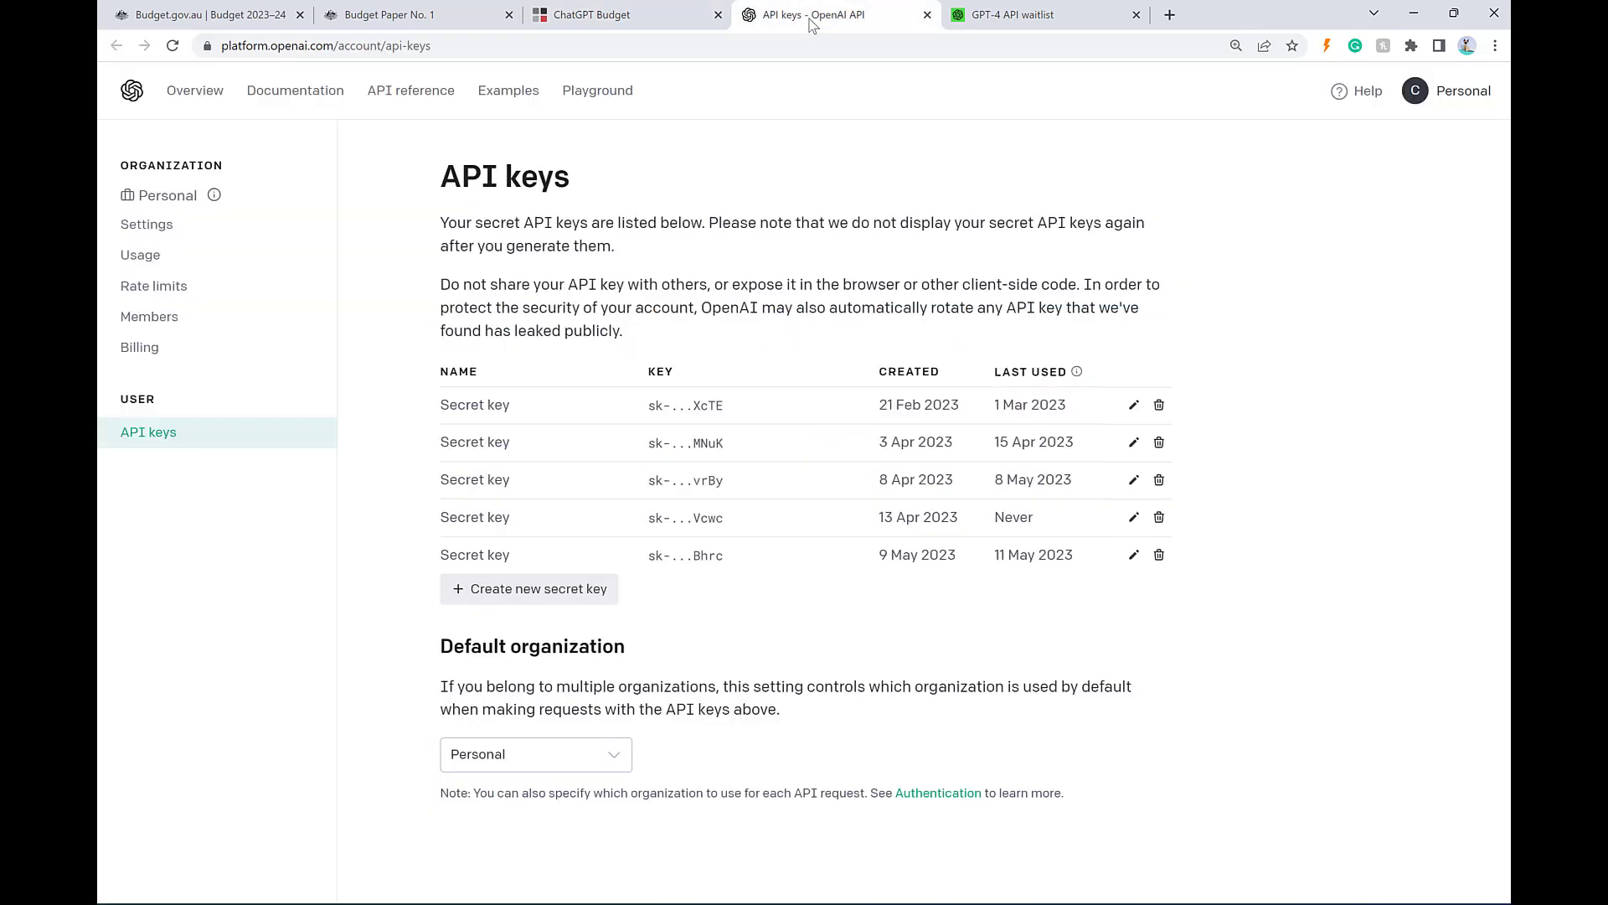
click(489, 600)
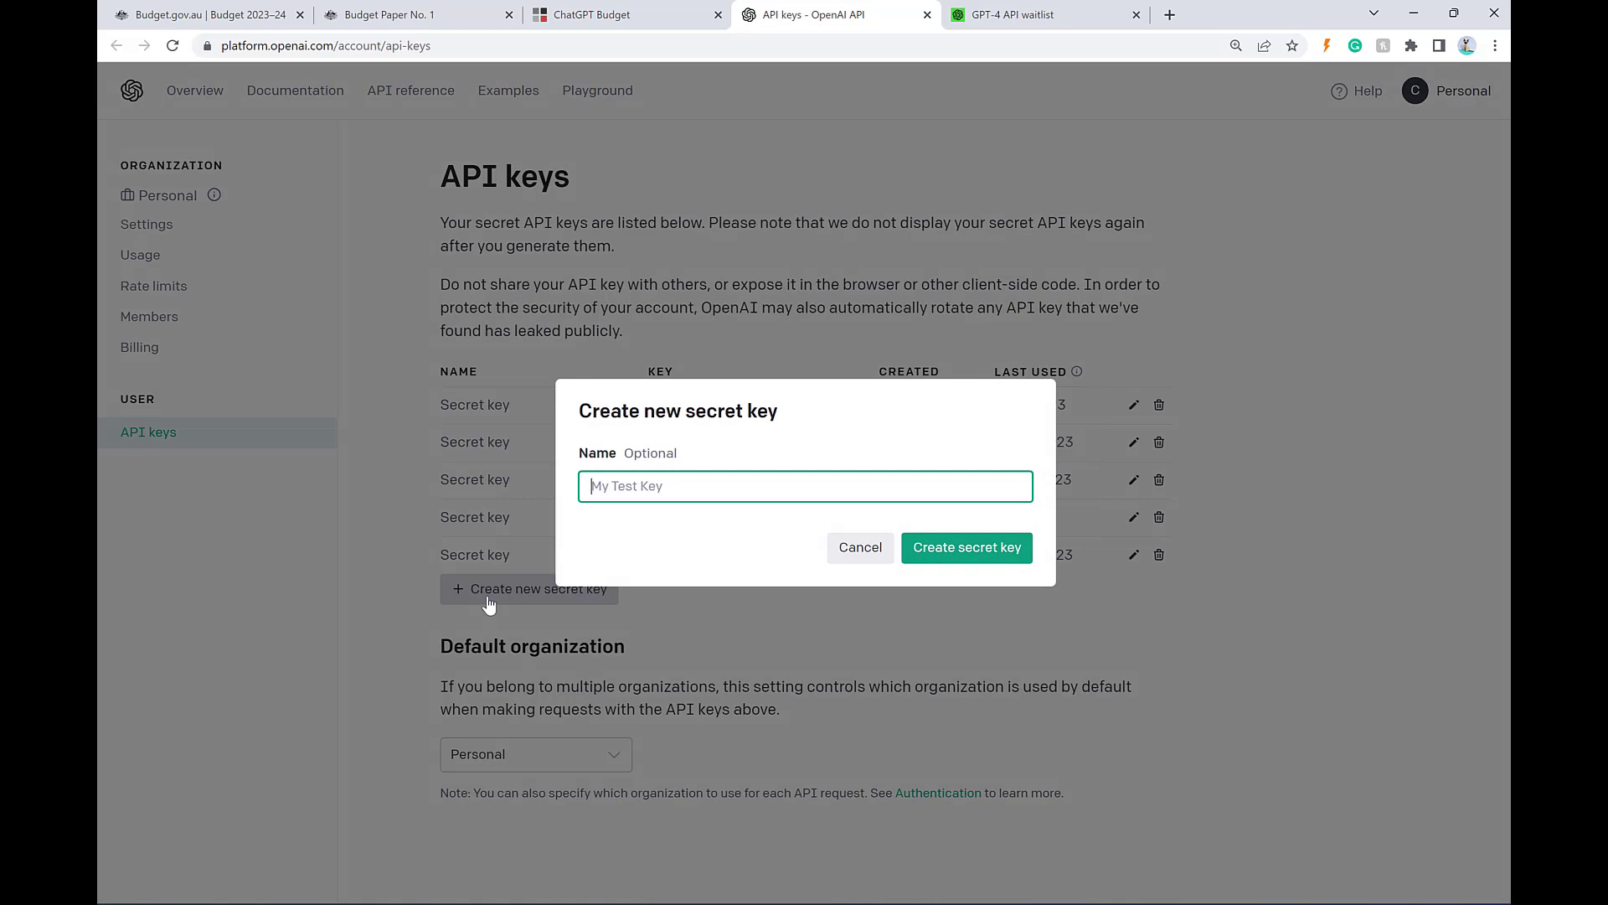
text(Video)
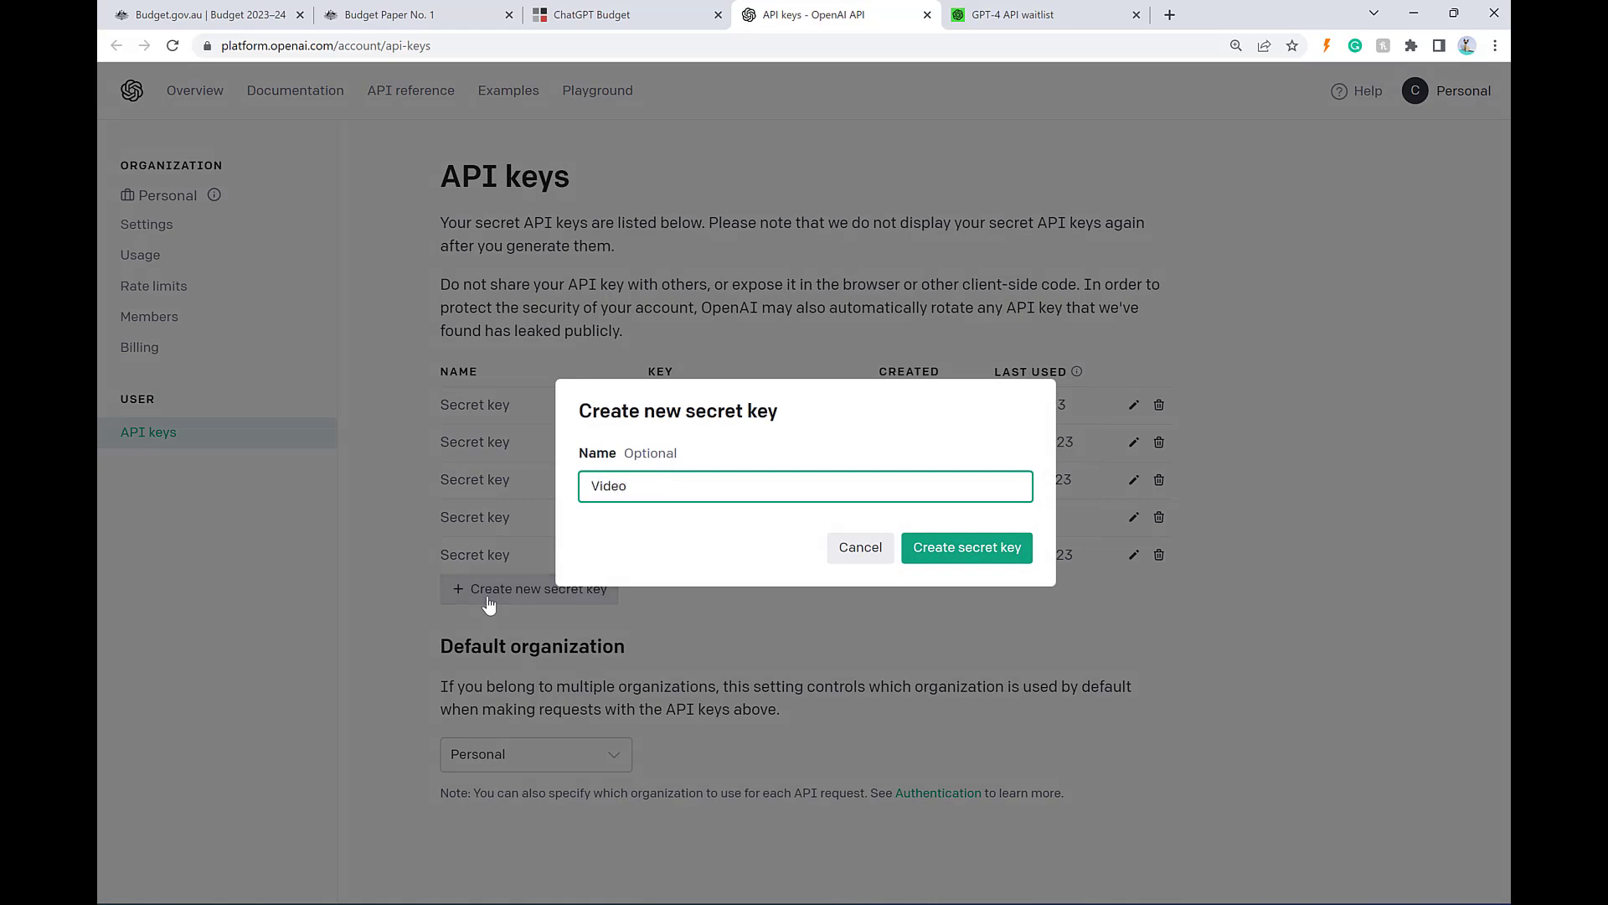
click(991, 545)
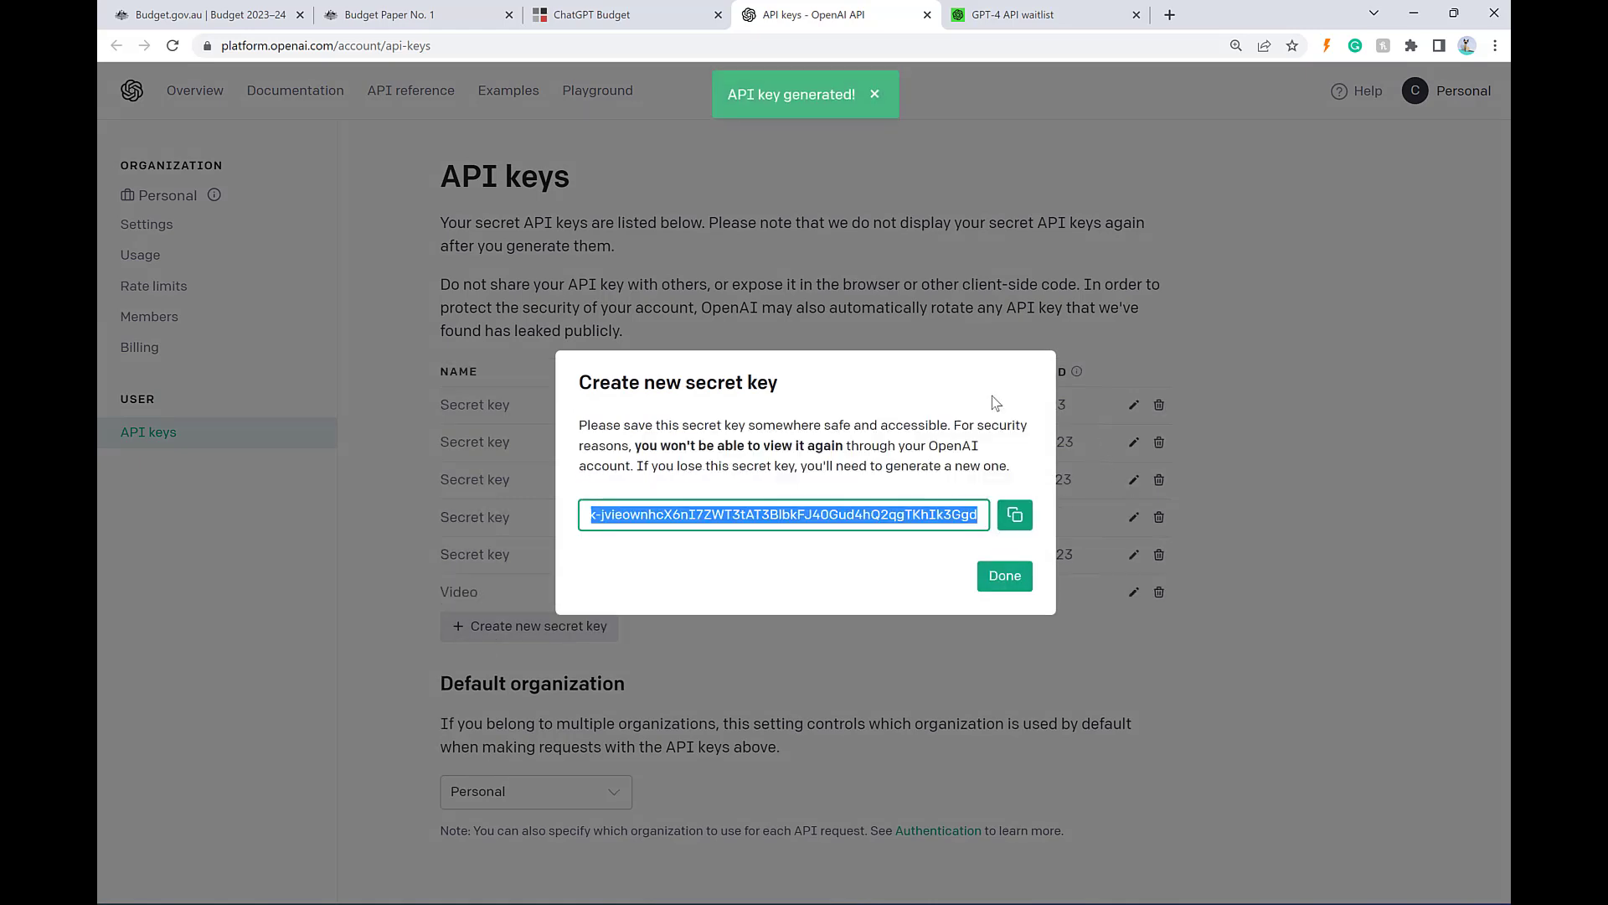
- Copy the generated secret key and close the key dialog
click(839, 516)
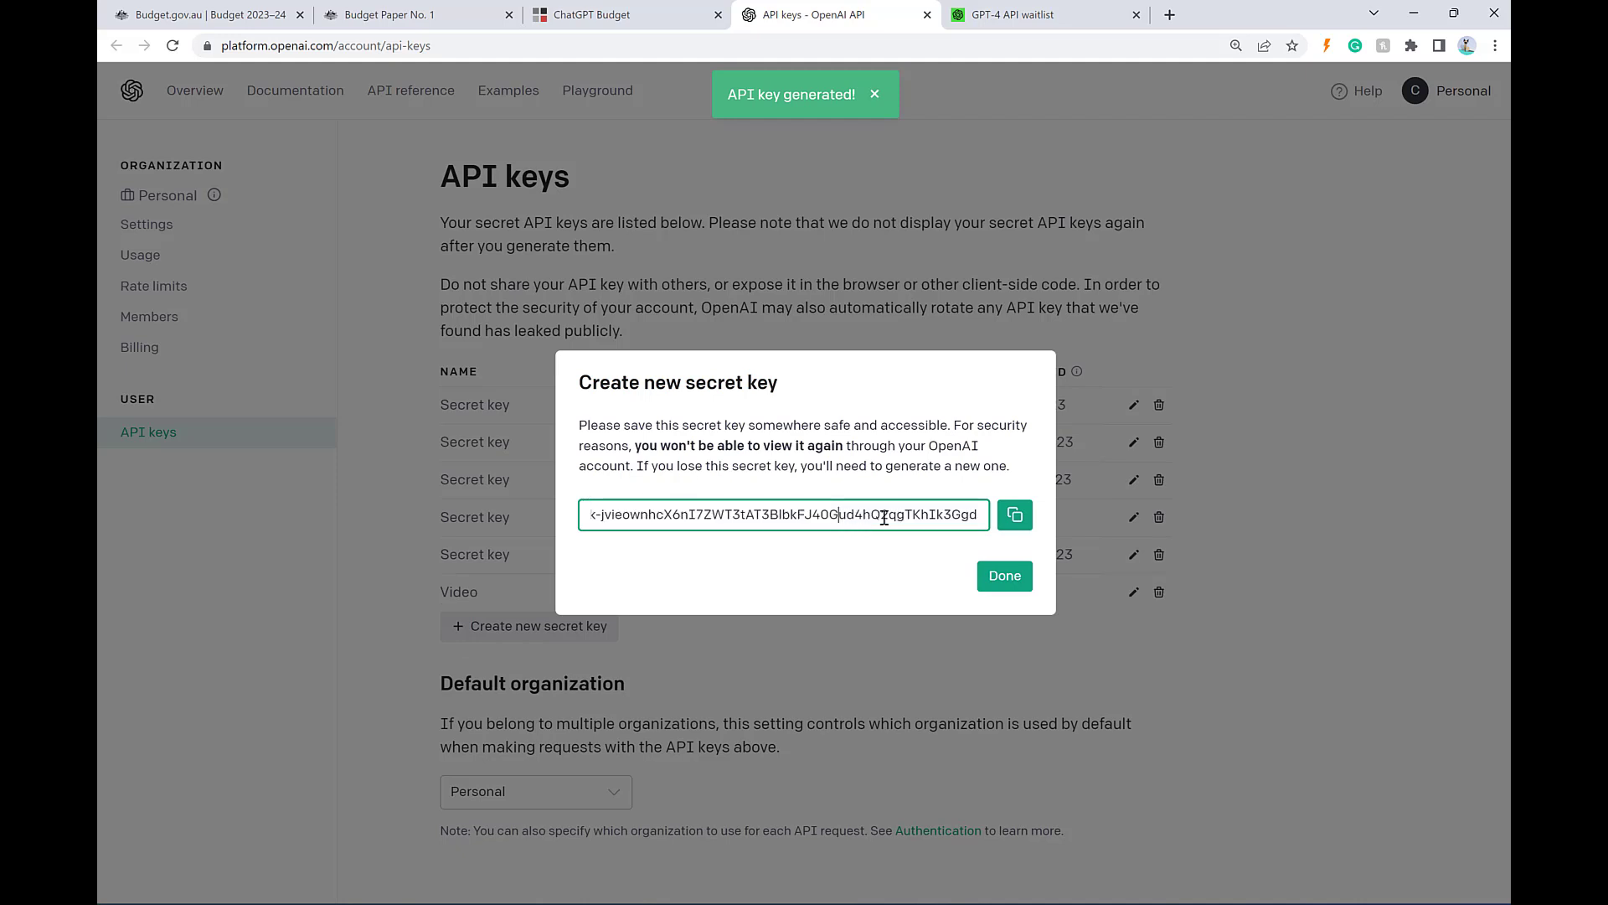
drag(976, 515, 553, 521)
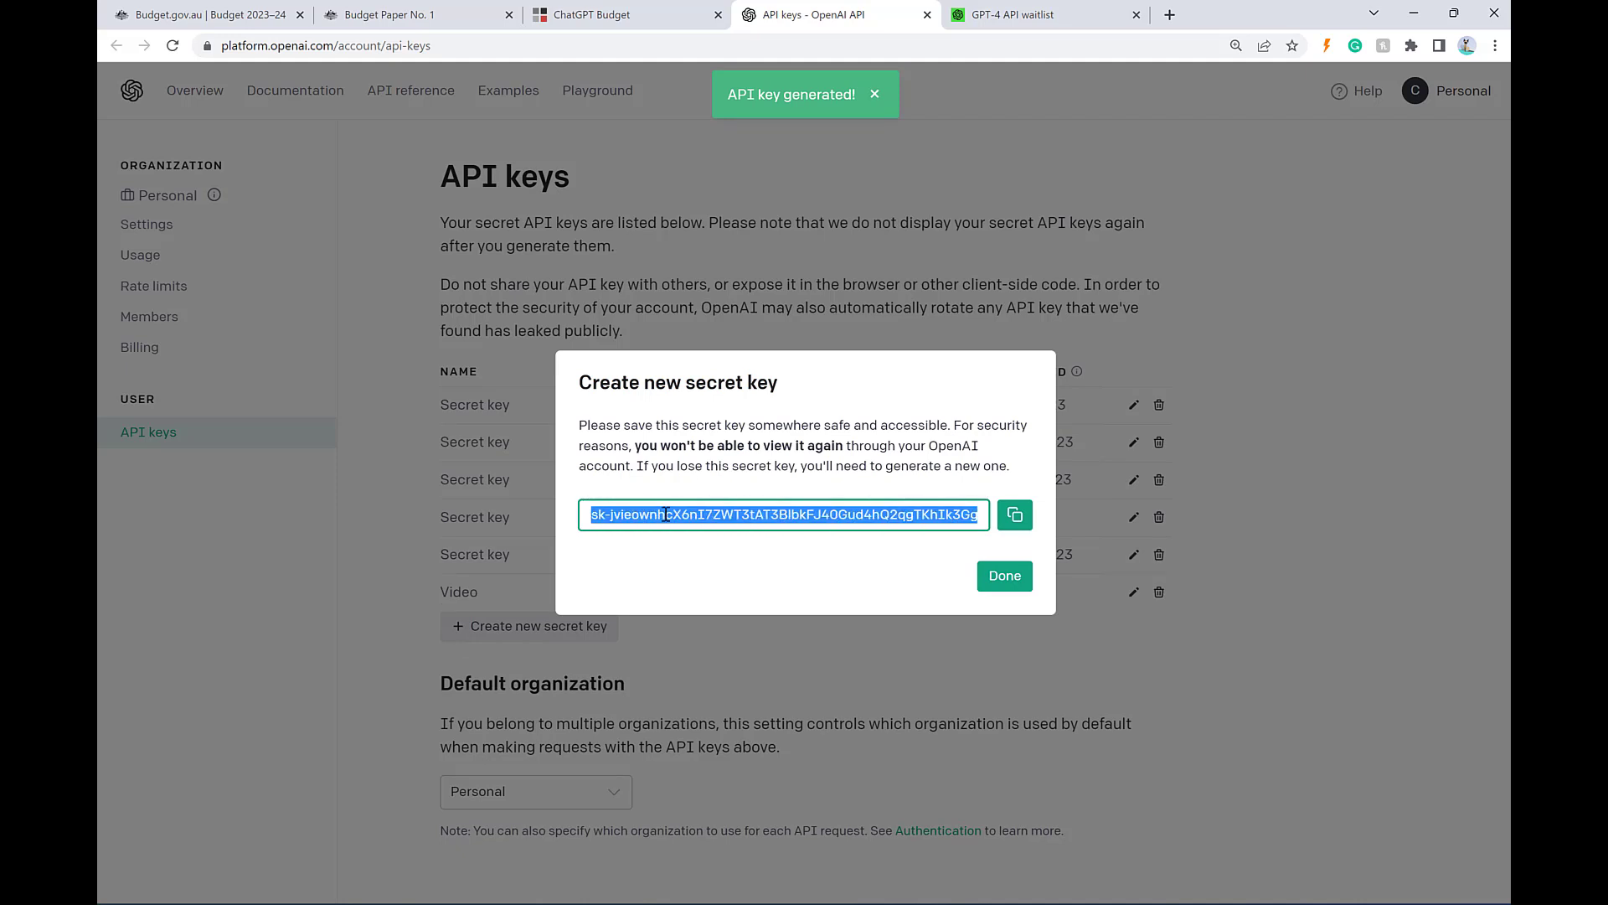
click(1014, 515)
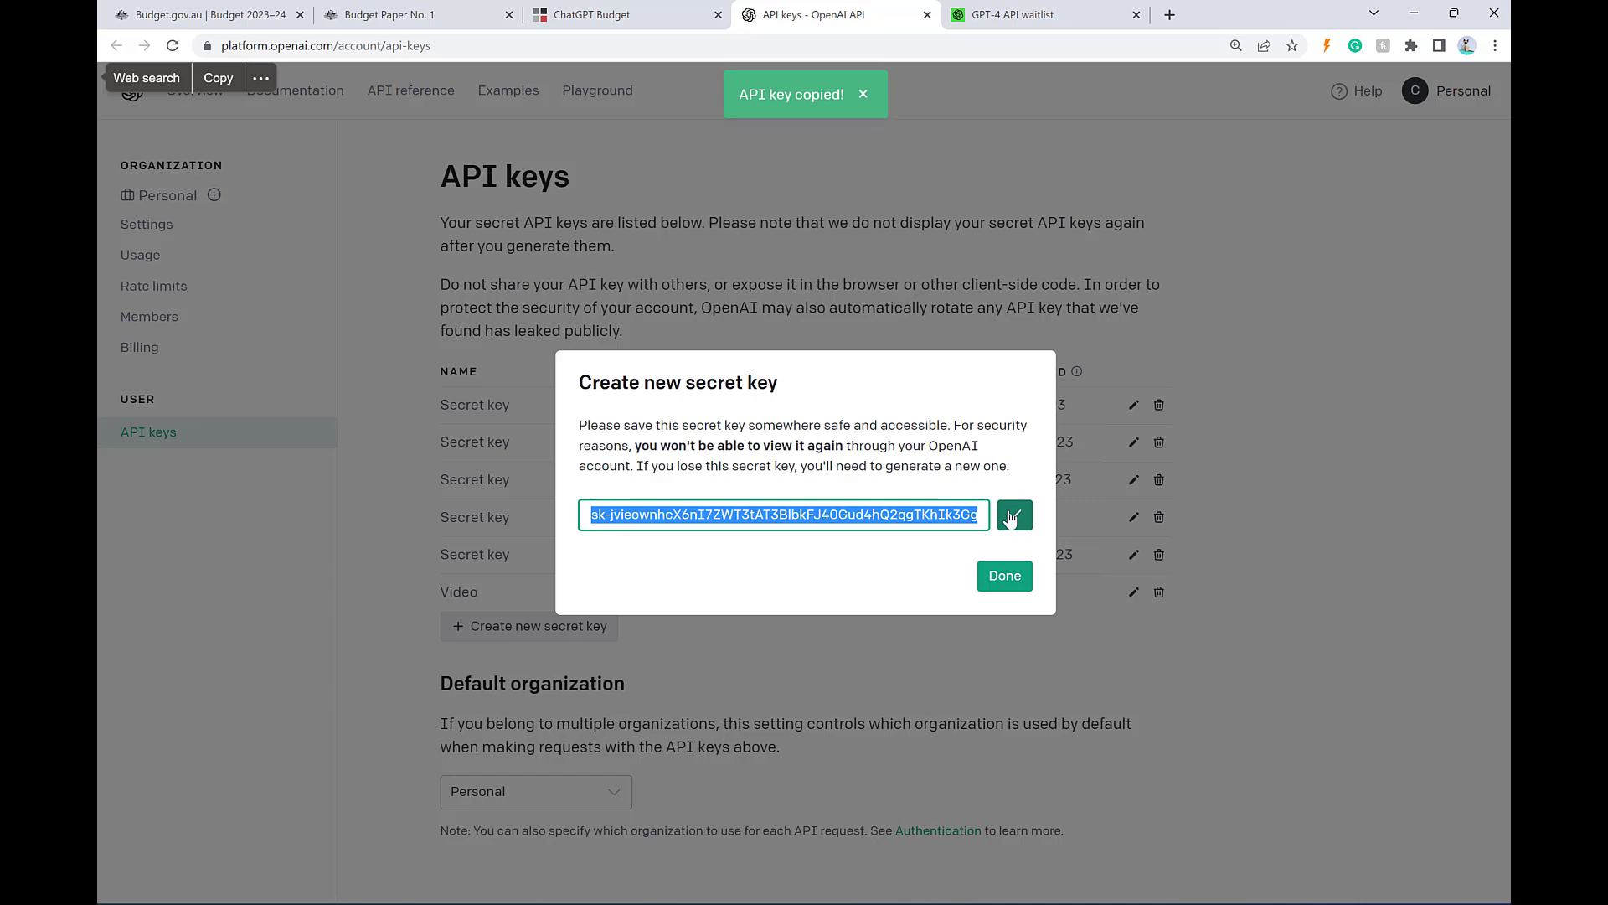
click(1005, 576)
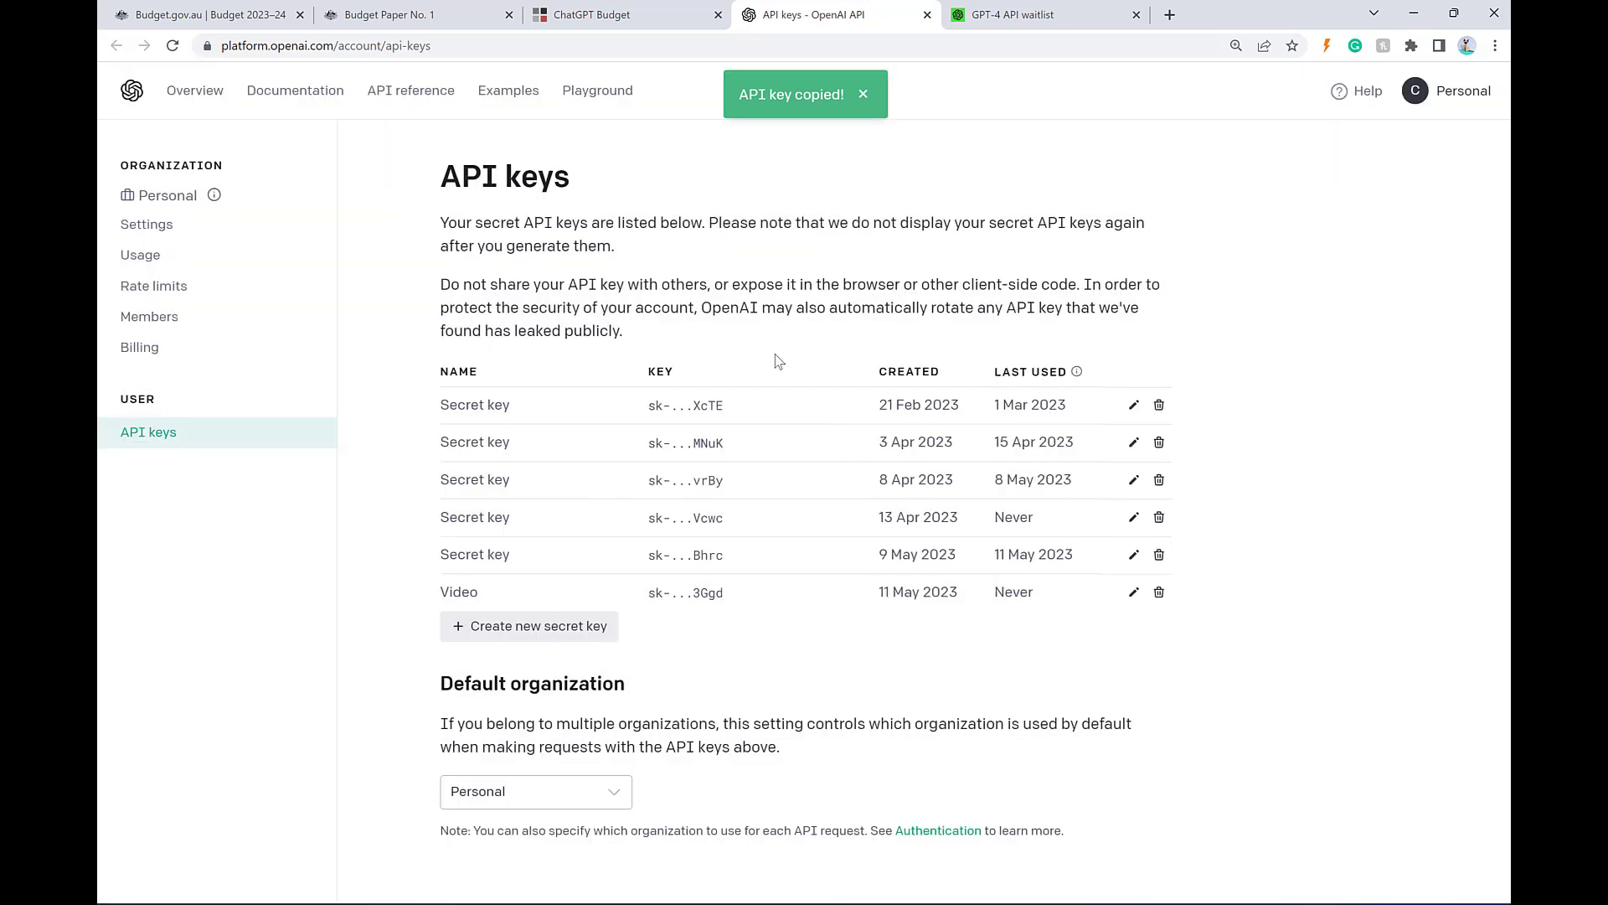
- Paste the copied API key into ChatGPT Budget's OpenAI Key field and collapse the instructions
click(622, 15)
click(685, 264)
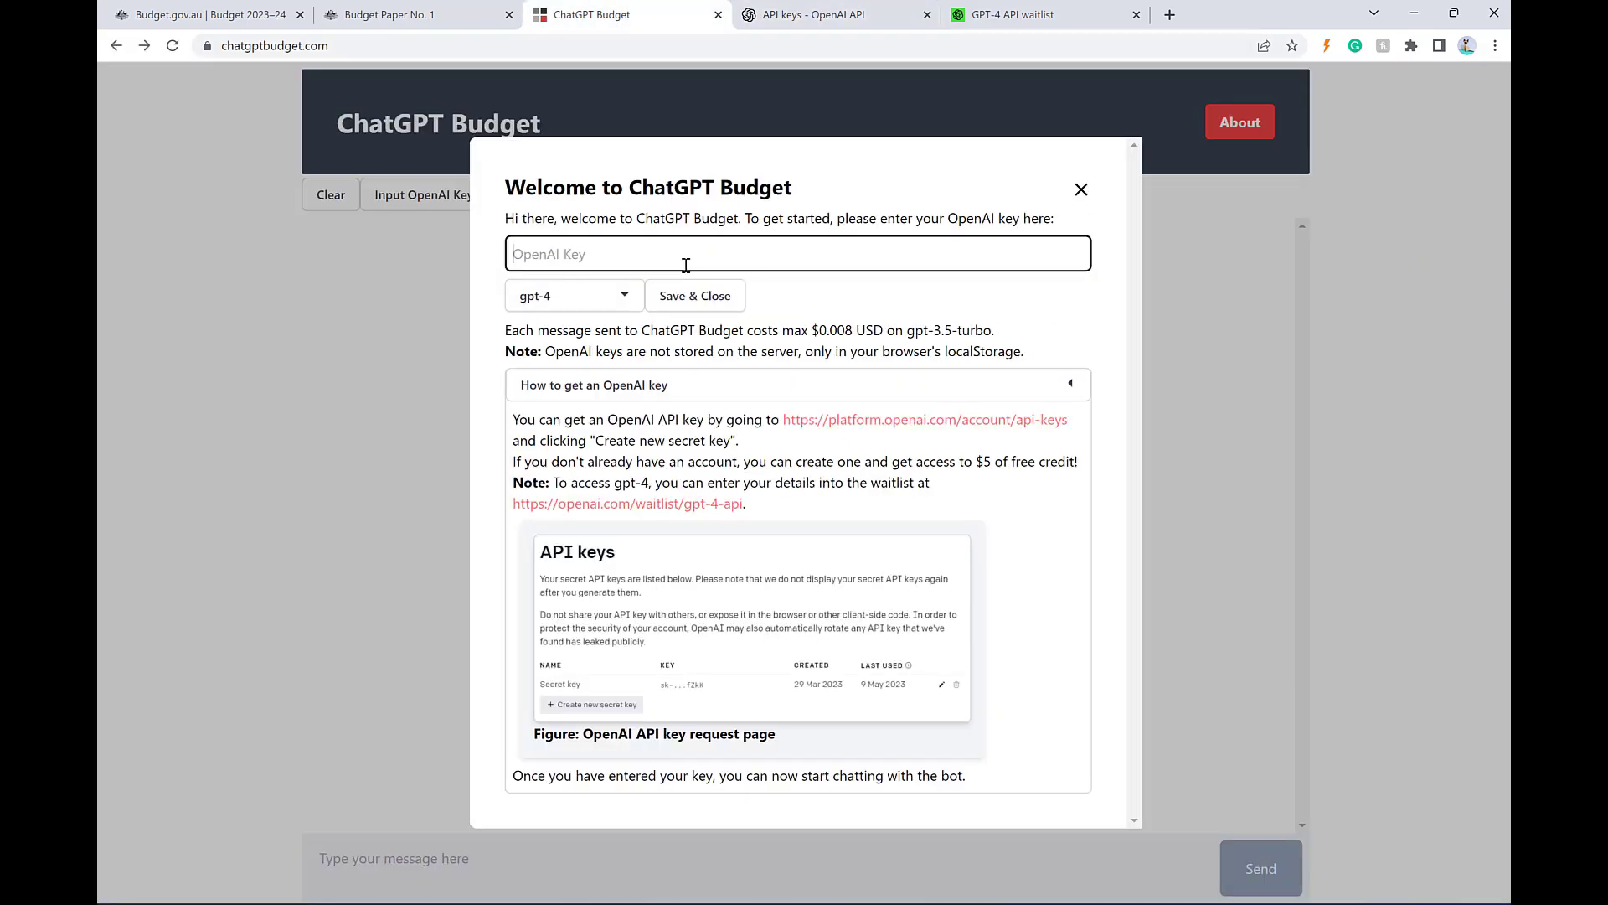
key(ctrl+v)
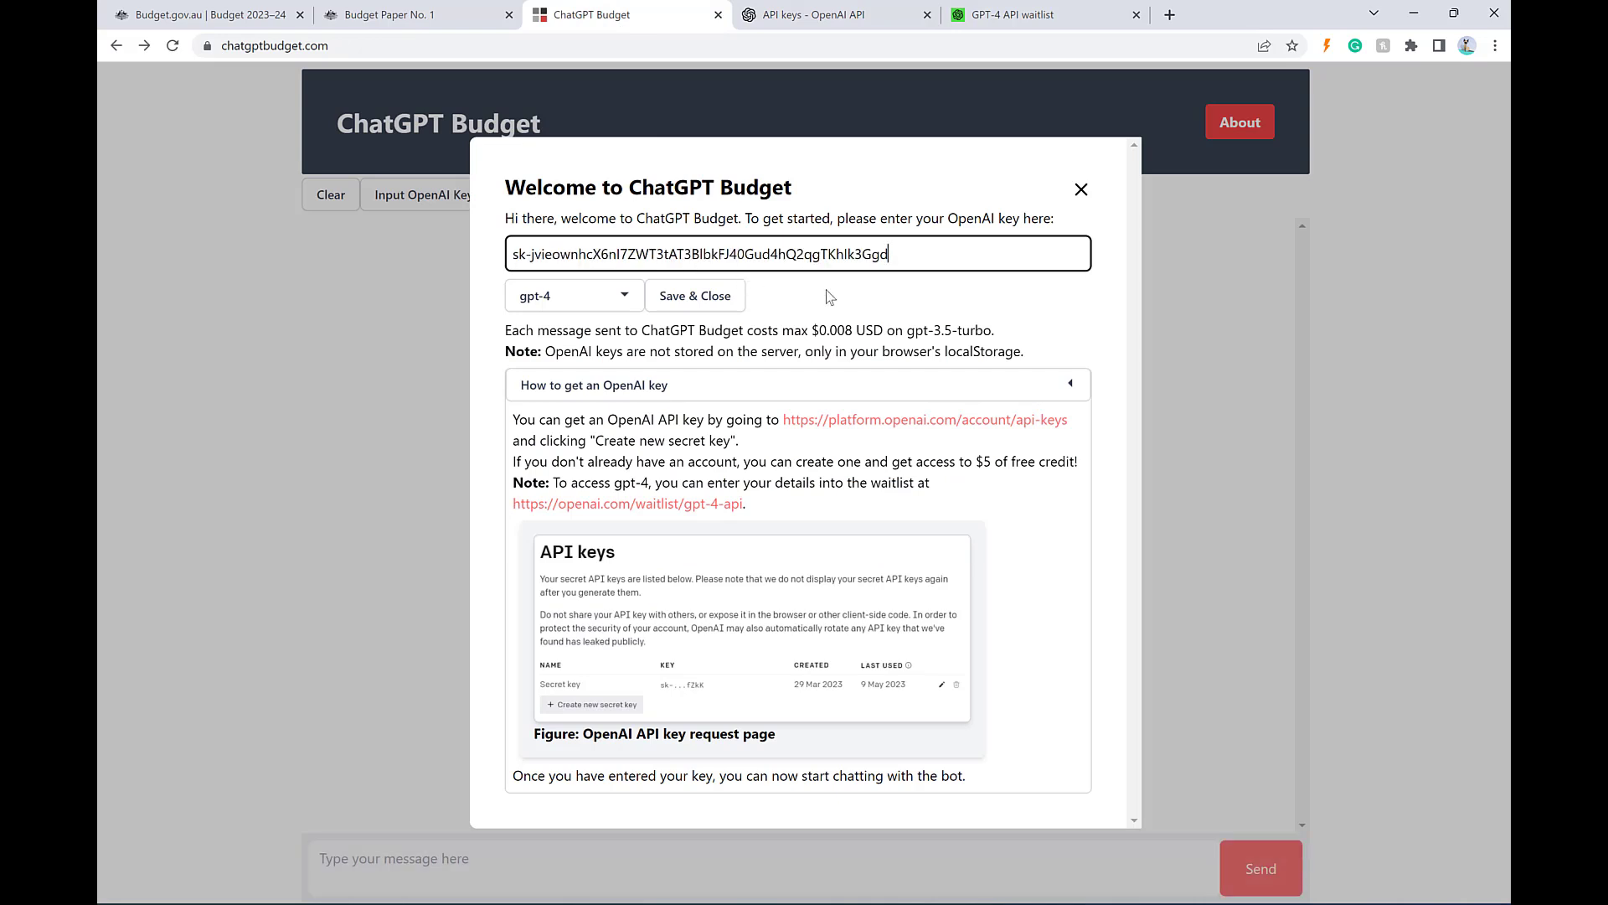
click(800, 385)
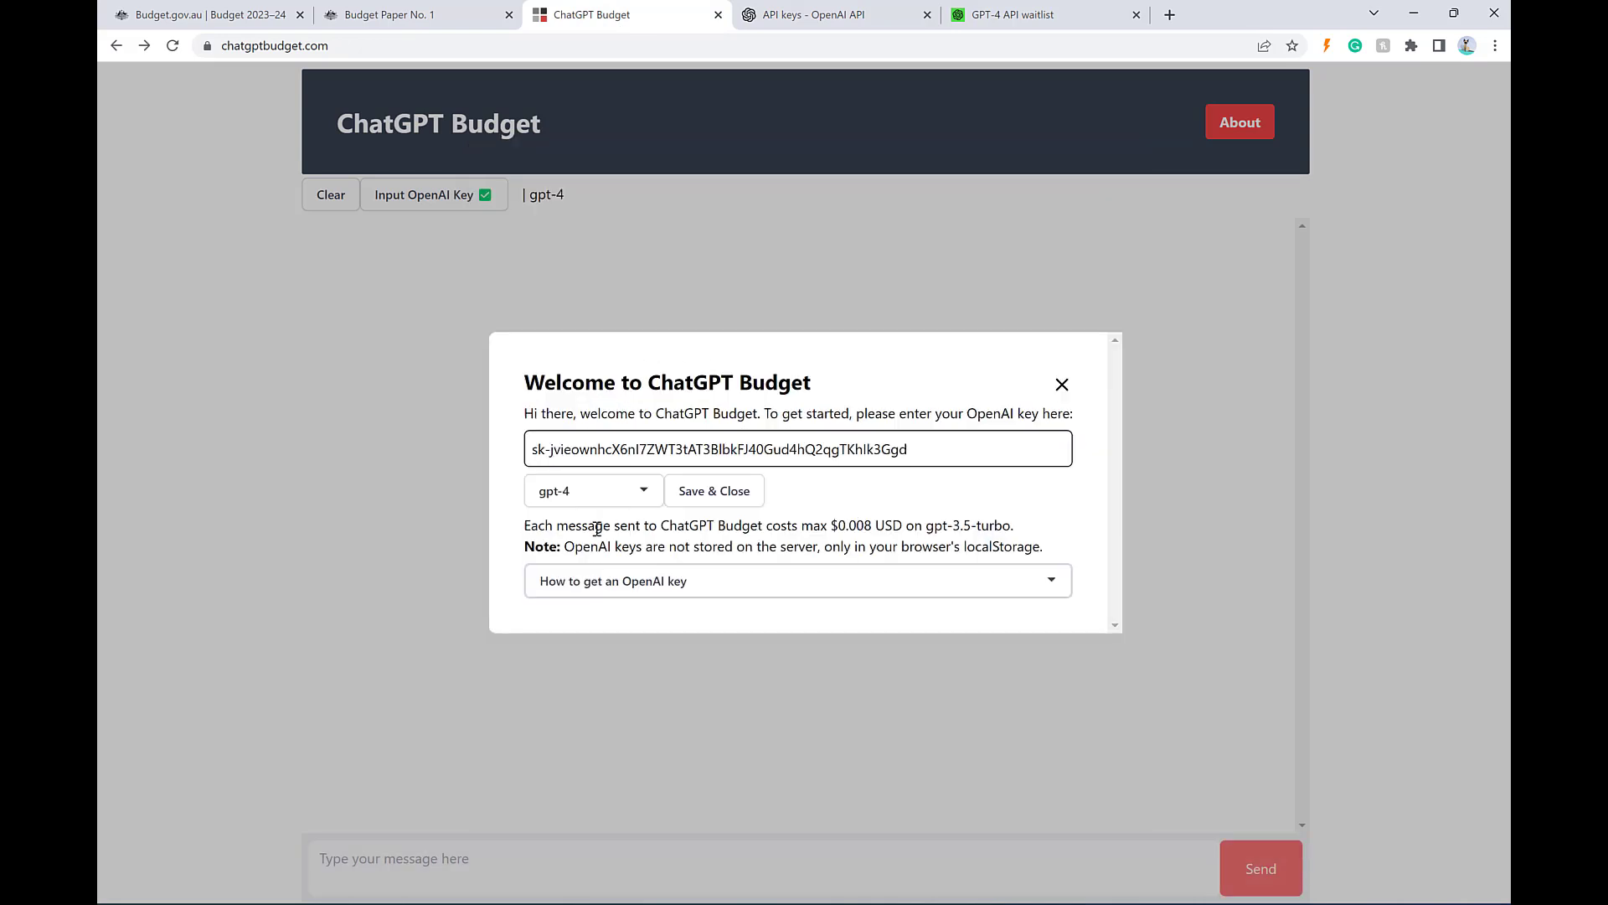
- Choose gpt-4 as the model in the model dropdown
click(592, 494)
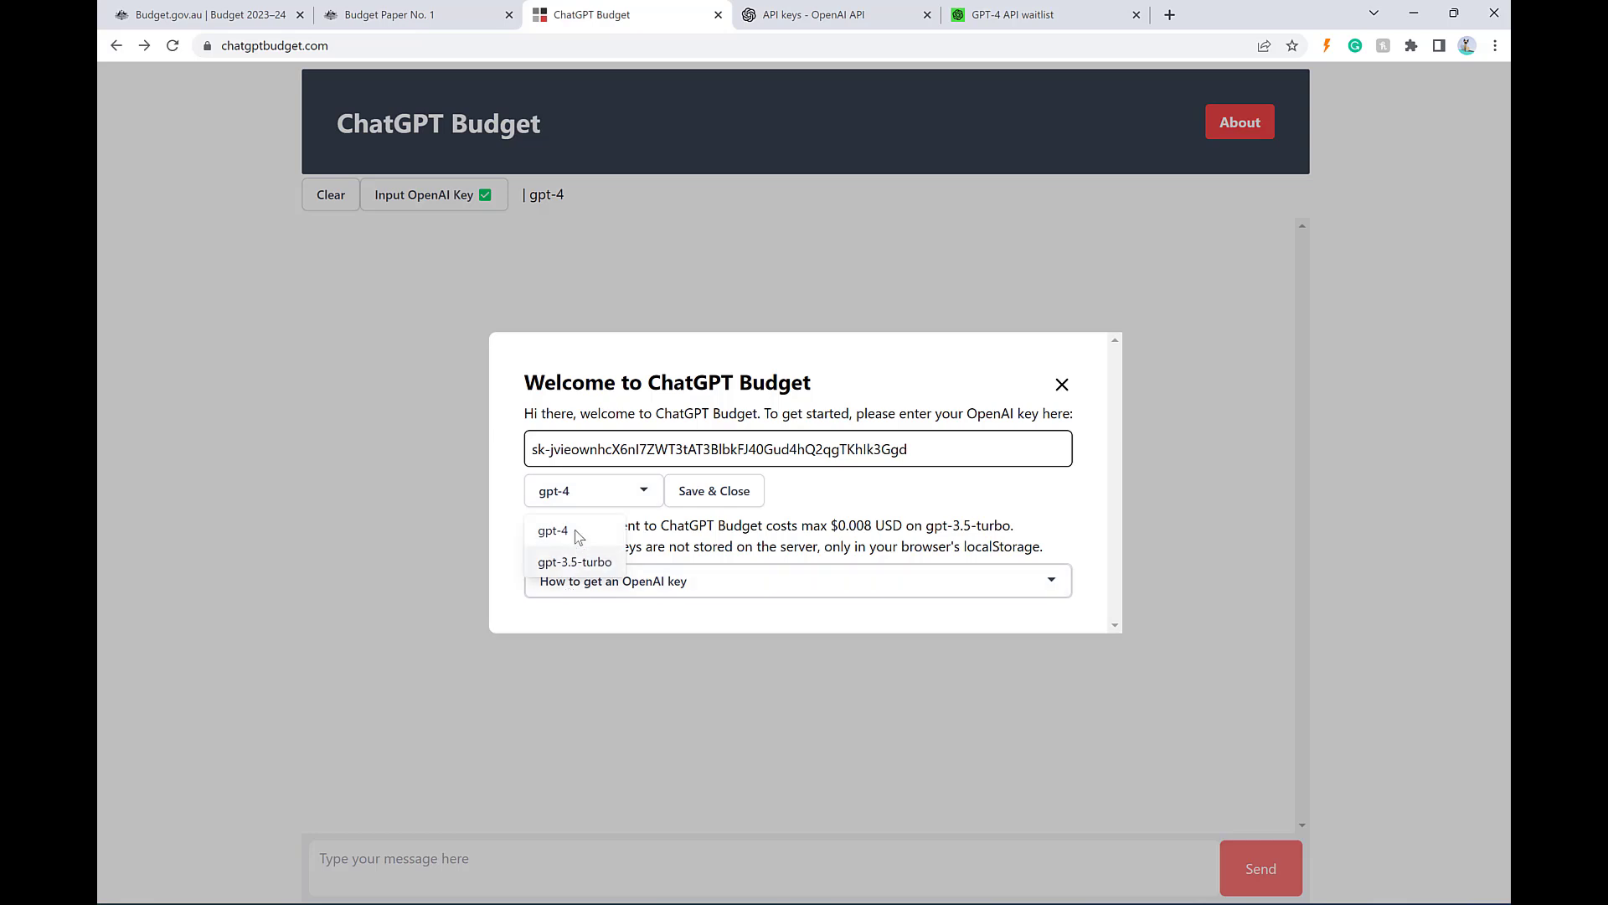
click(610, 496)
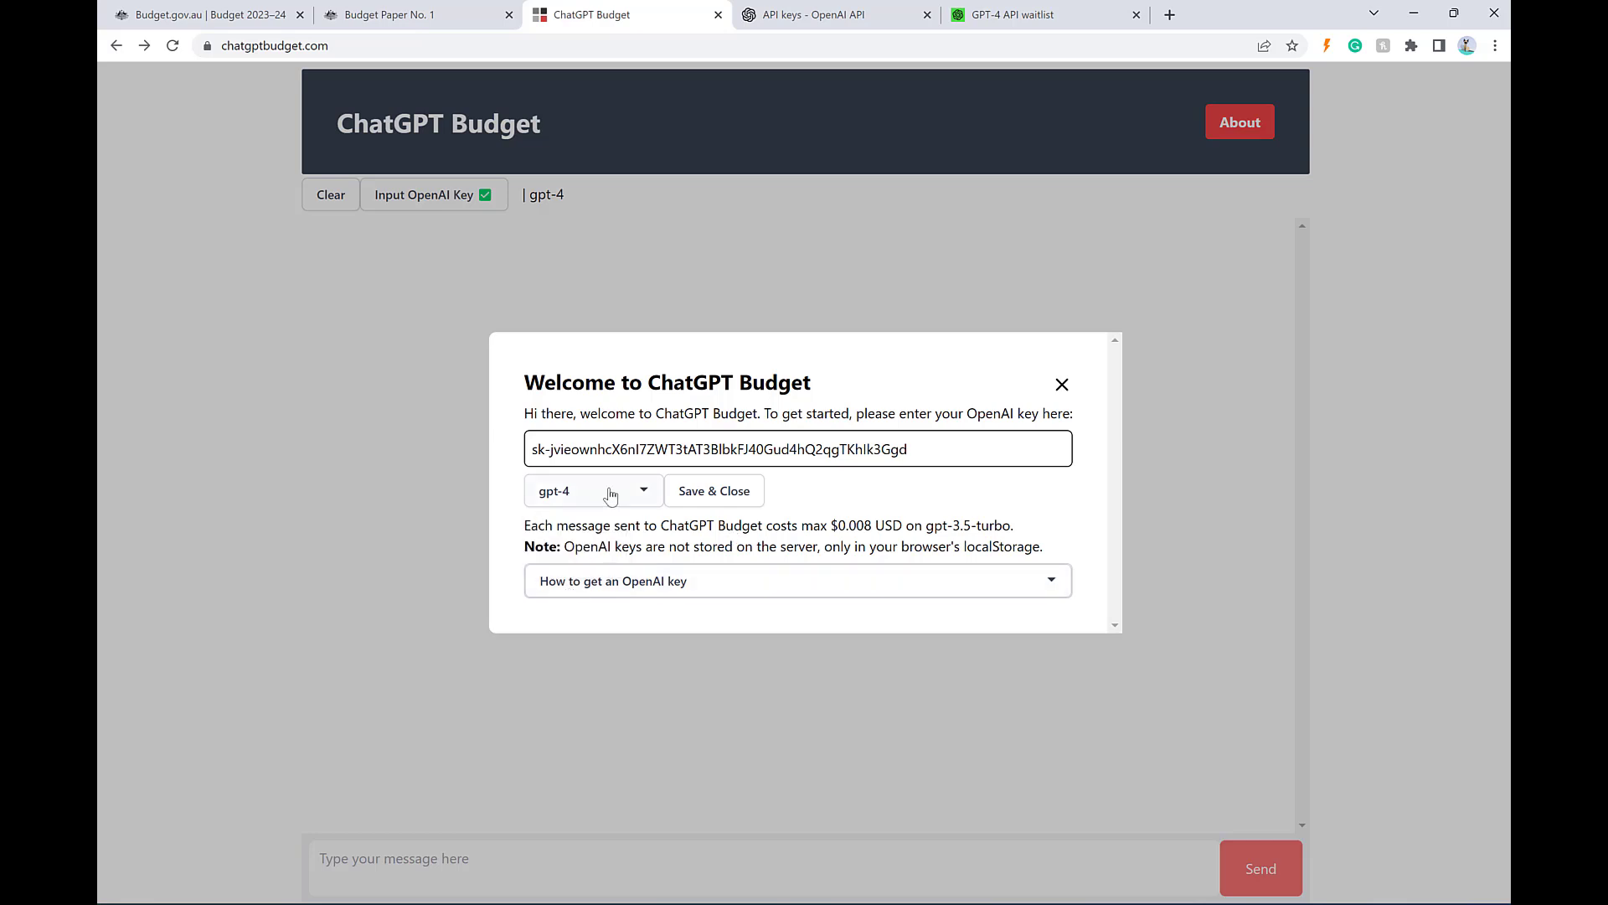
click(610, 495)
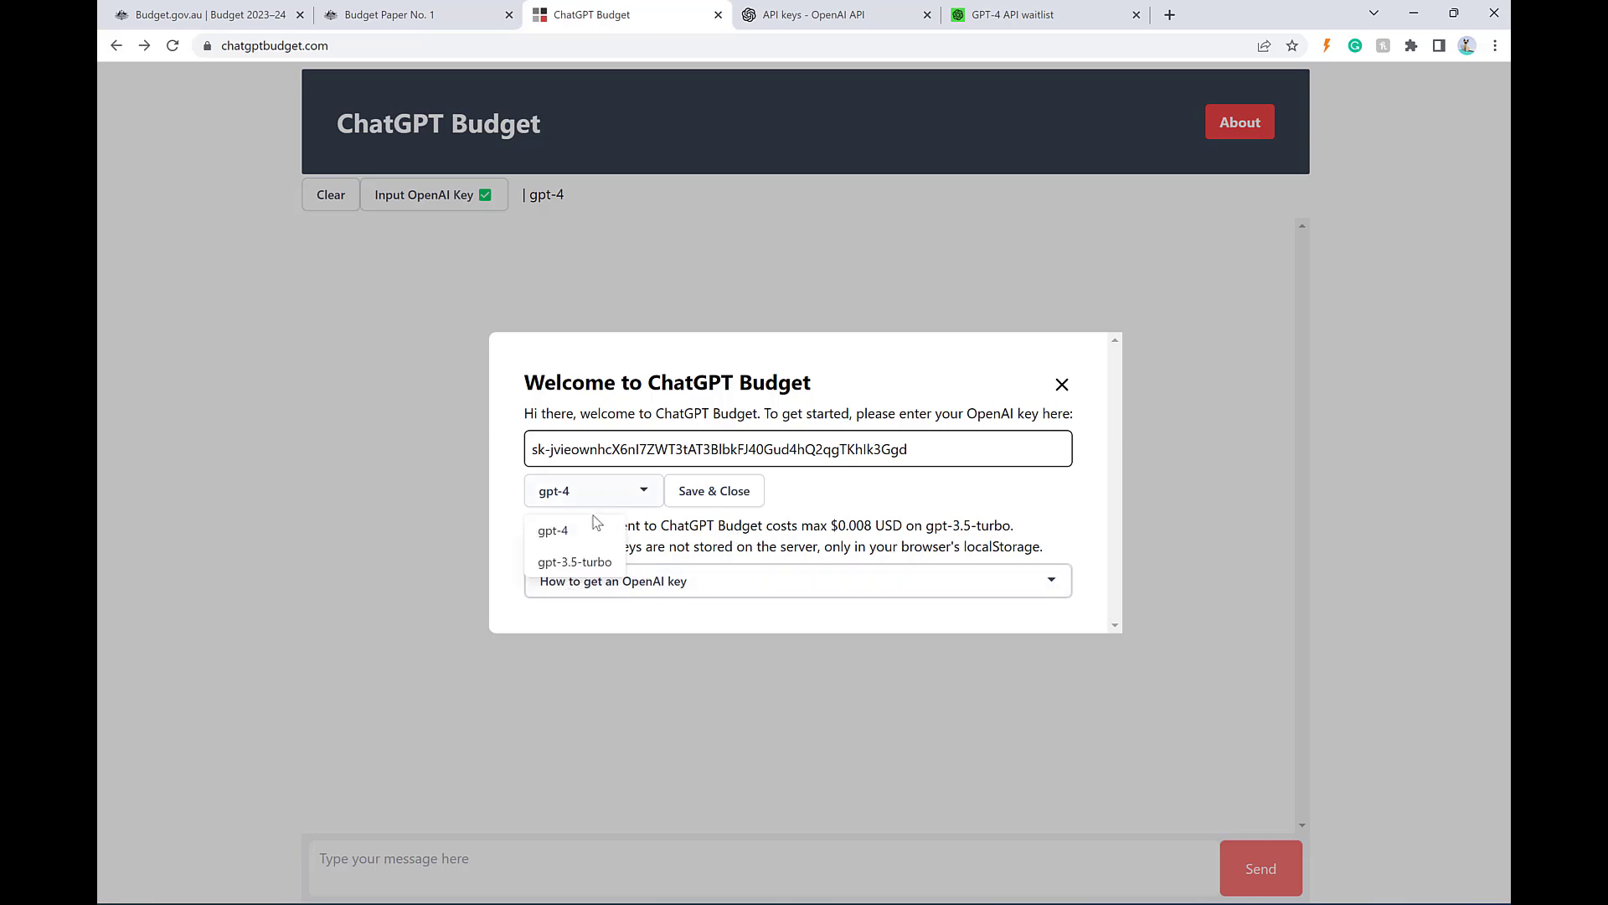
click(585, 563)
click(584, 536)
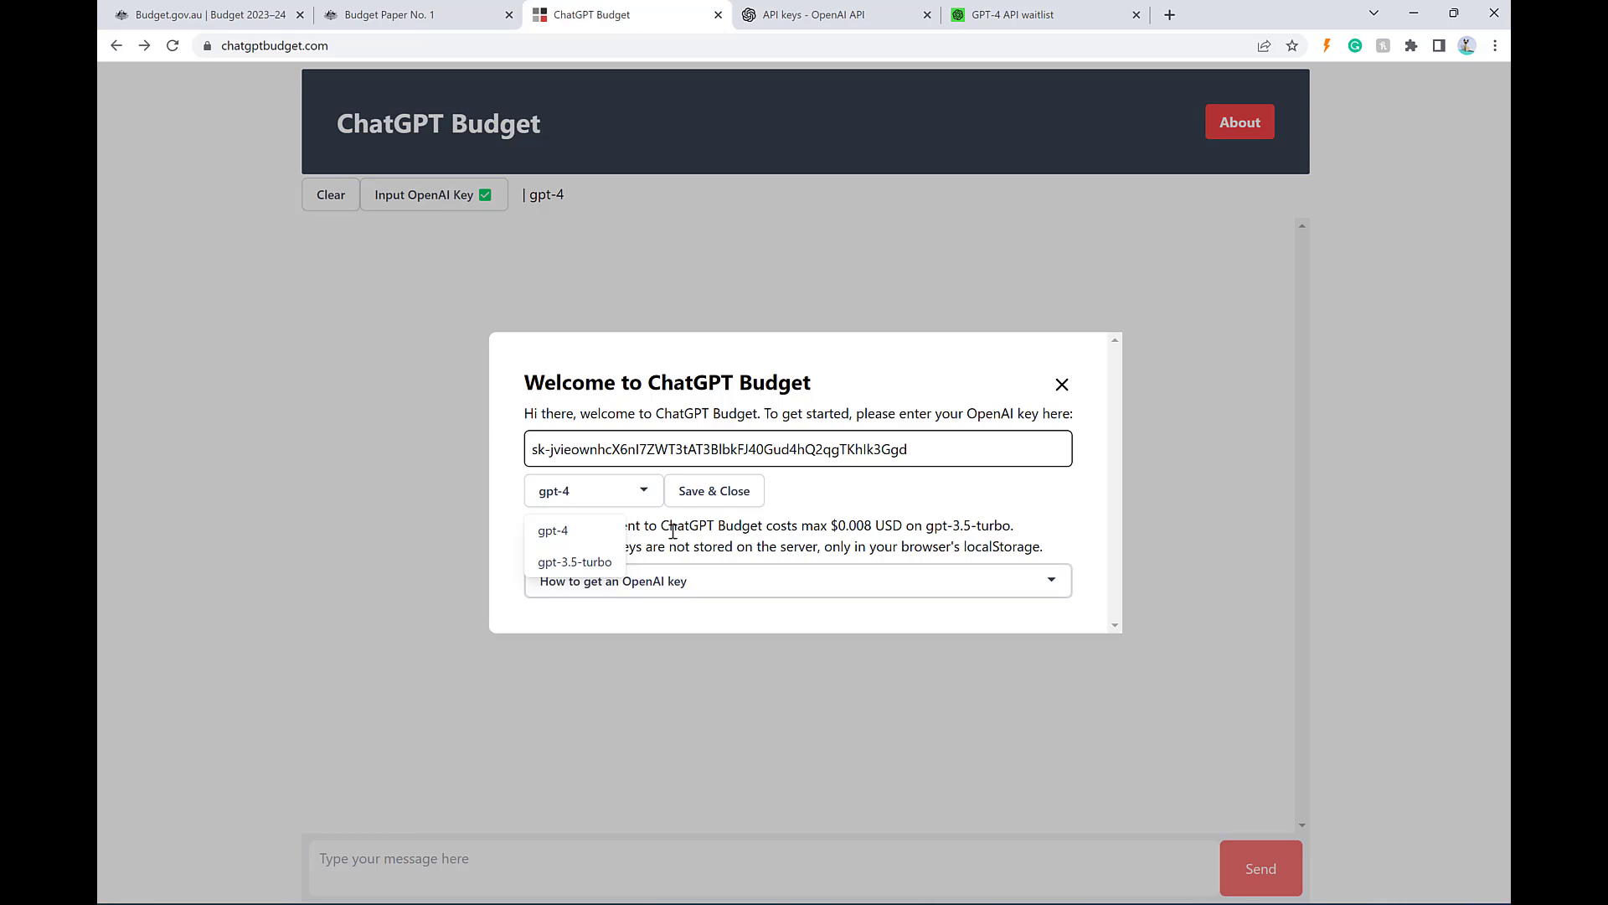
click(630, 499)
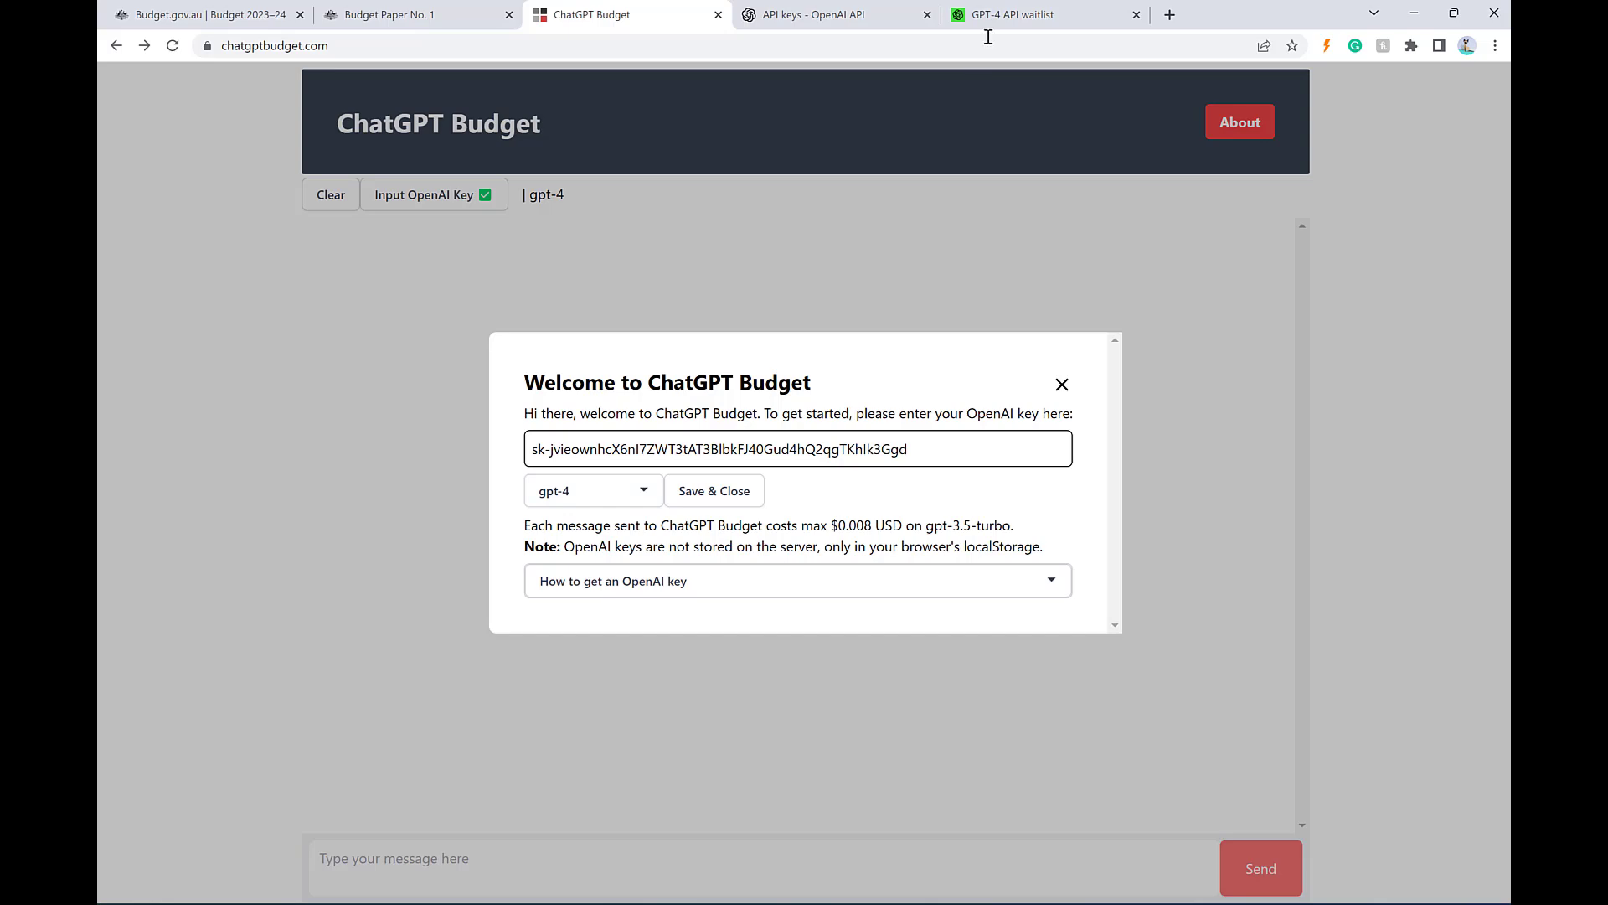
- Scroll through the GPT-4 API Join waitlist form and back to the top
click(1005, 17)
scroll(503, 459, down, 4)
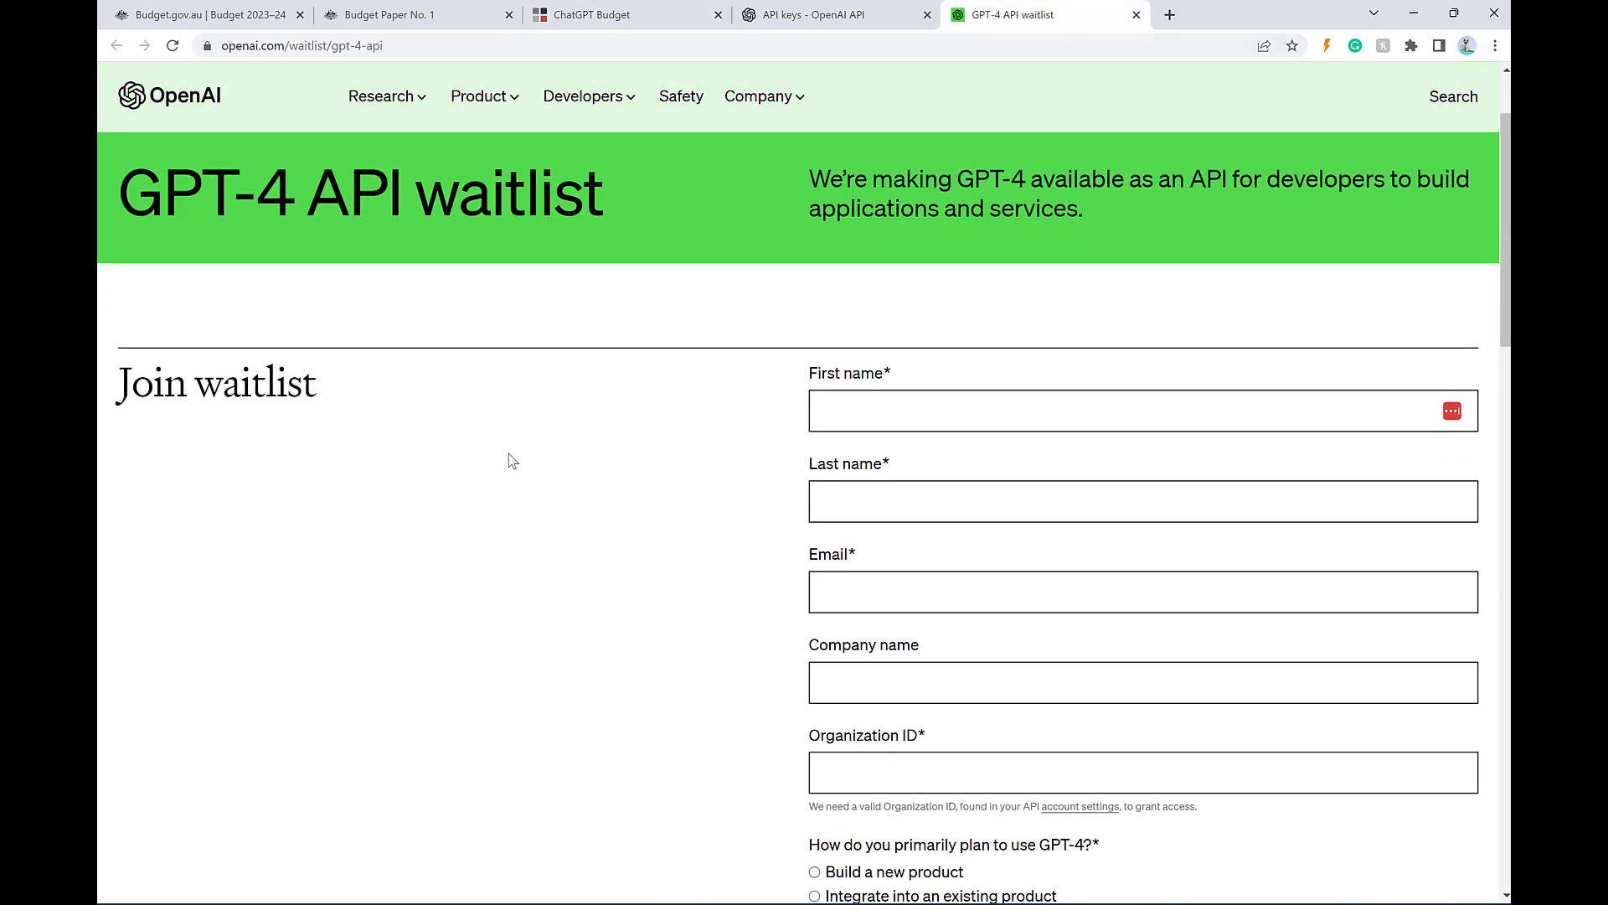
scroll(527, 464, down, 4)
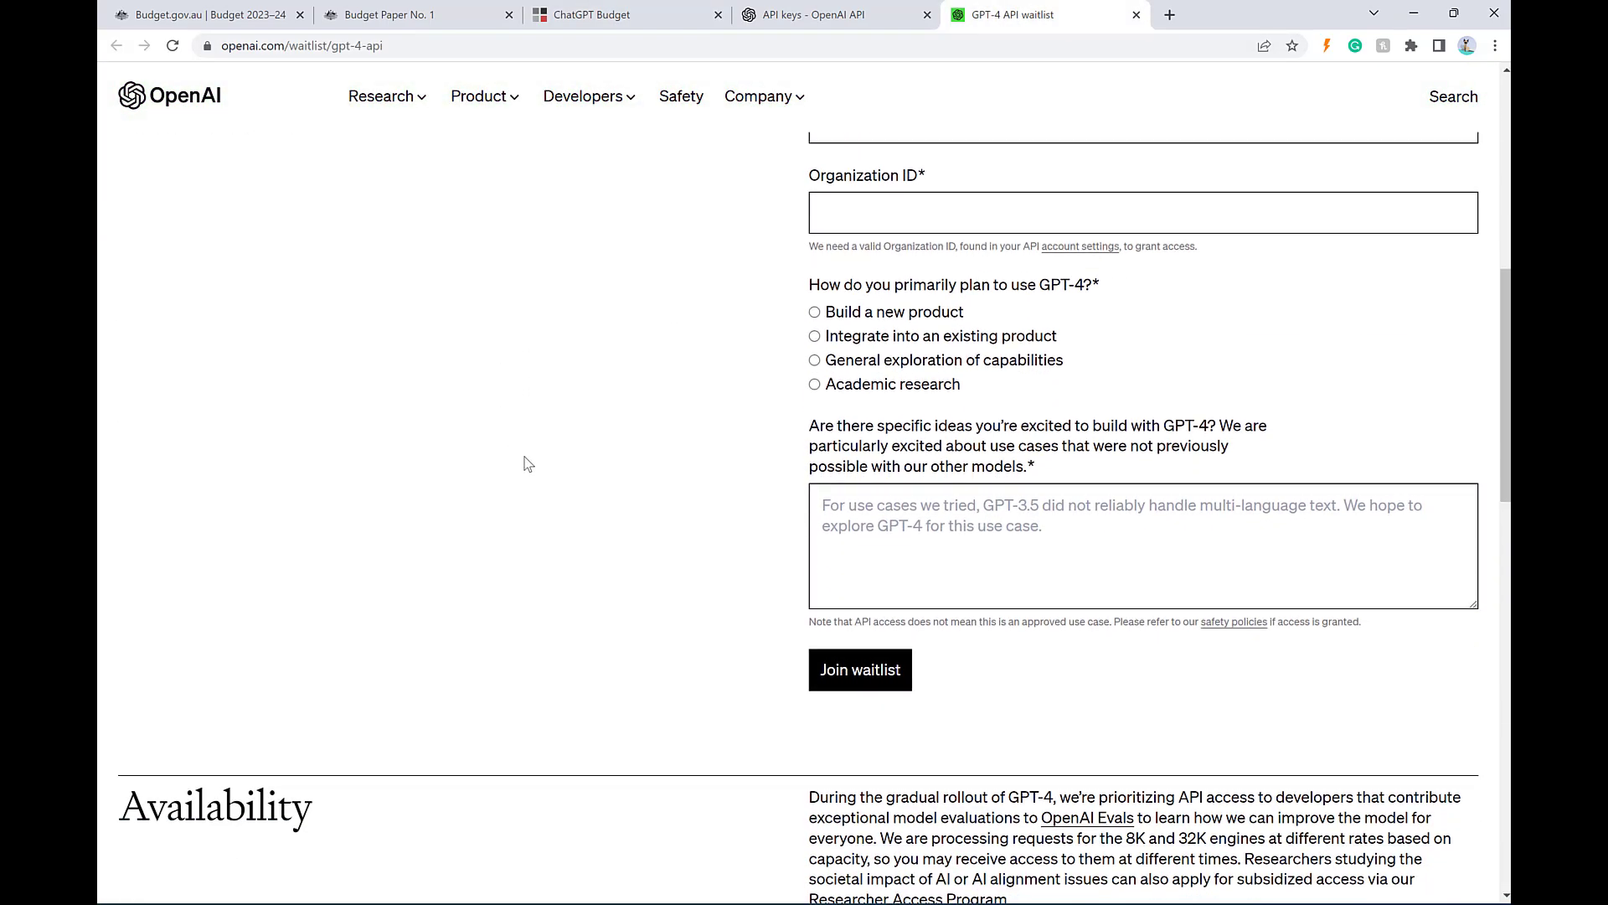
scroll(871, 511, up, 7)
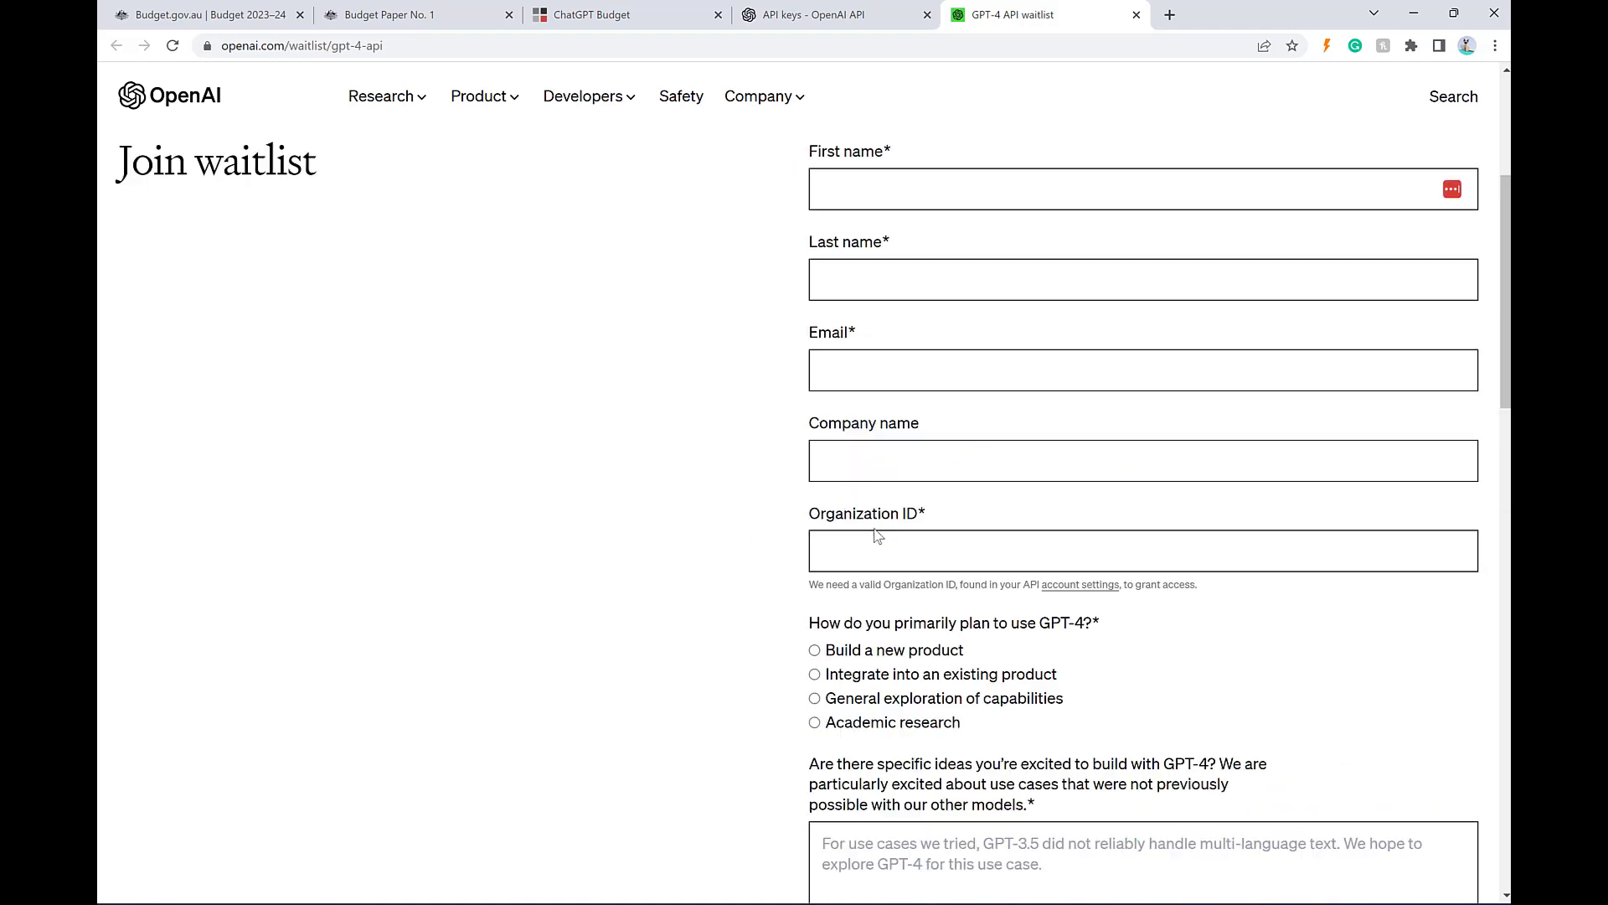
- Save the key and ask 'Whats in the budget for first home buyers'
click(600, 18)
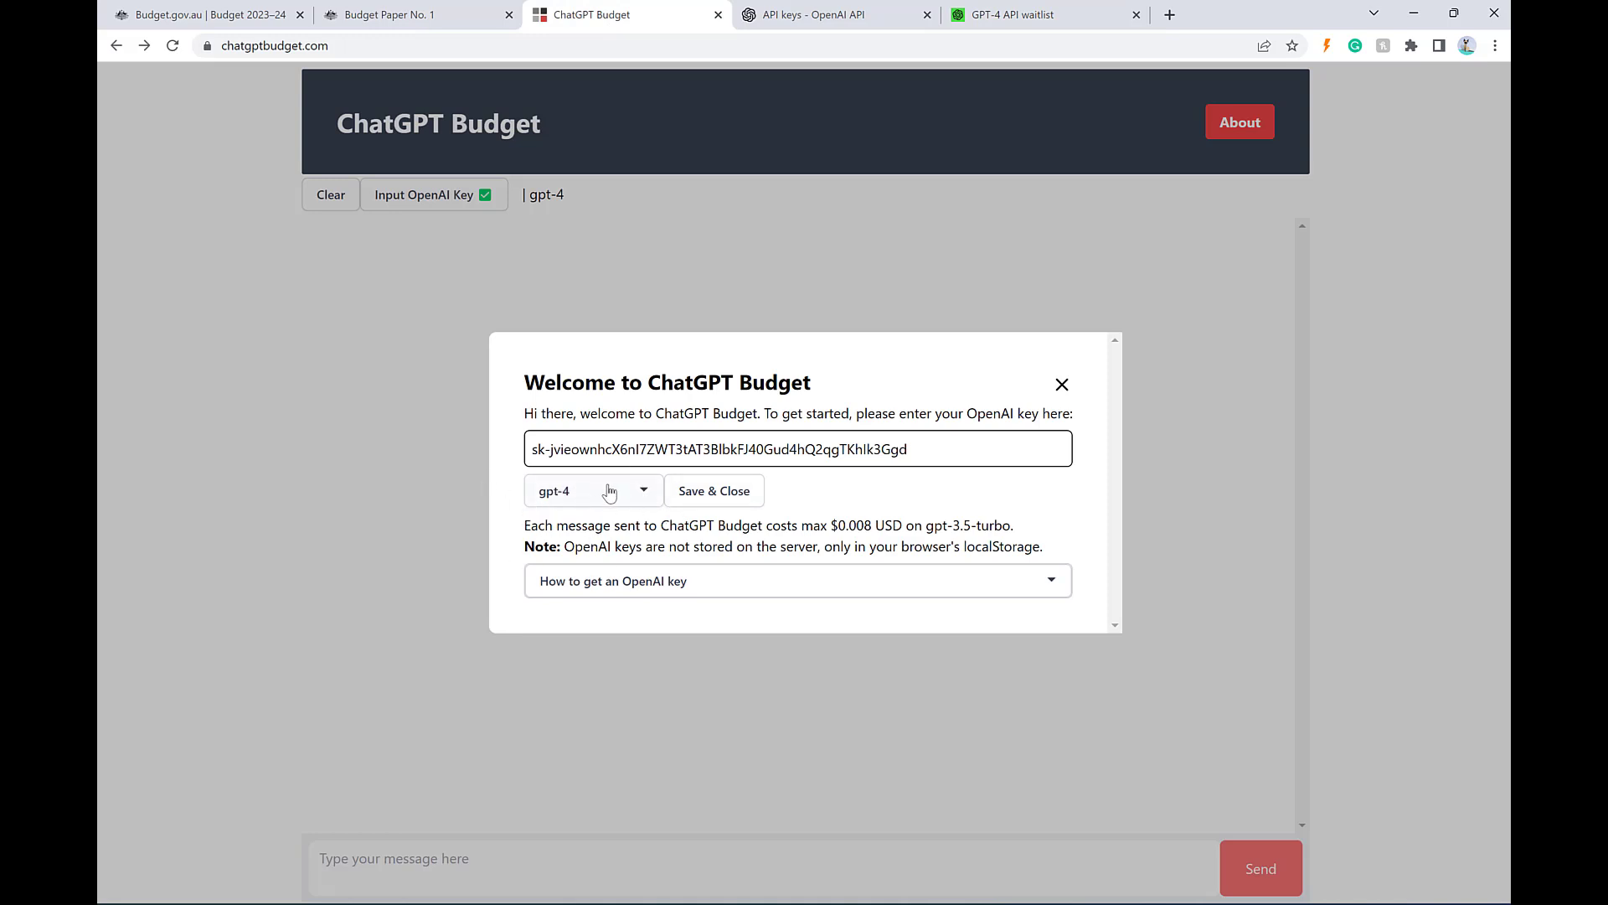
click(716, 508)
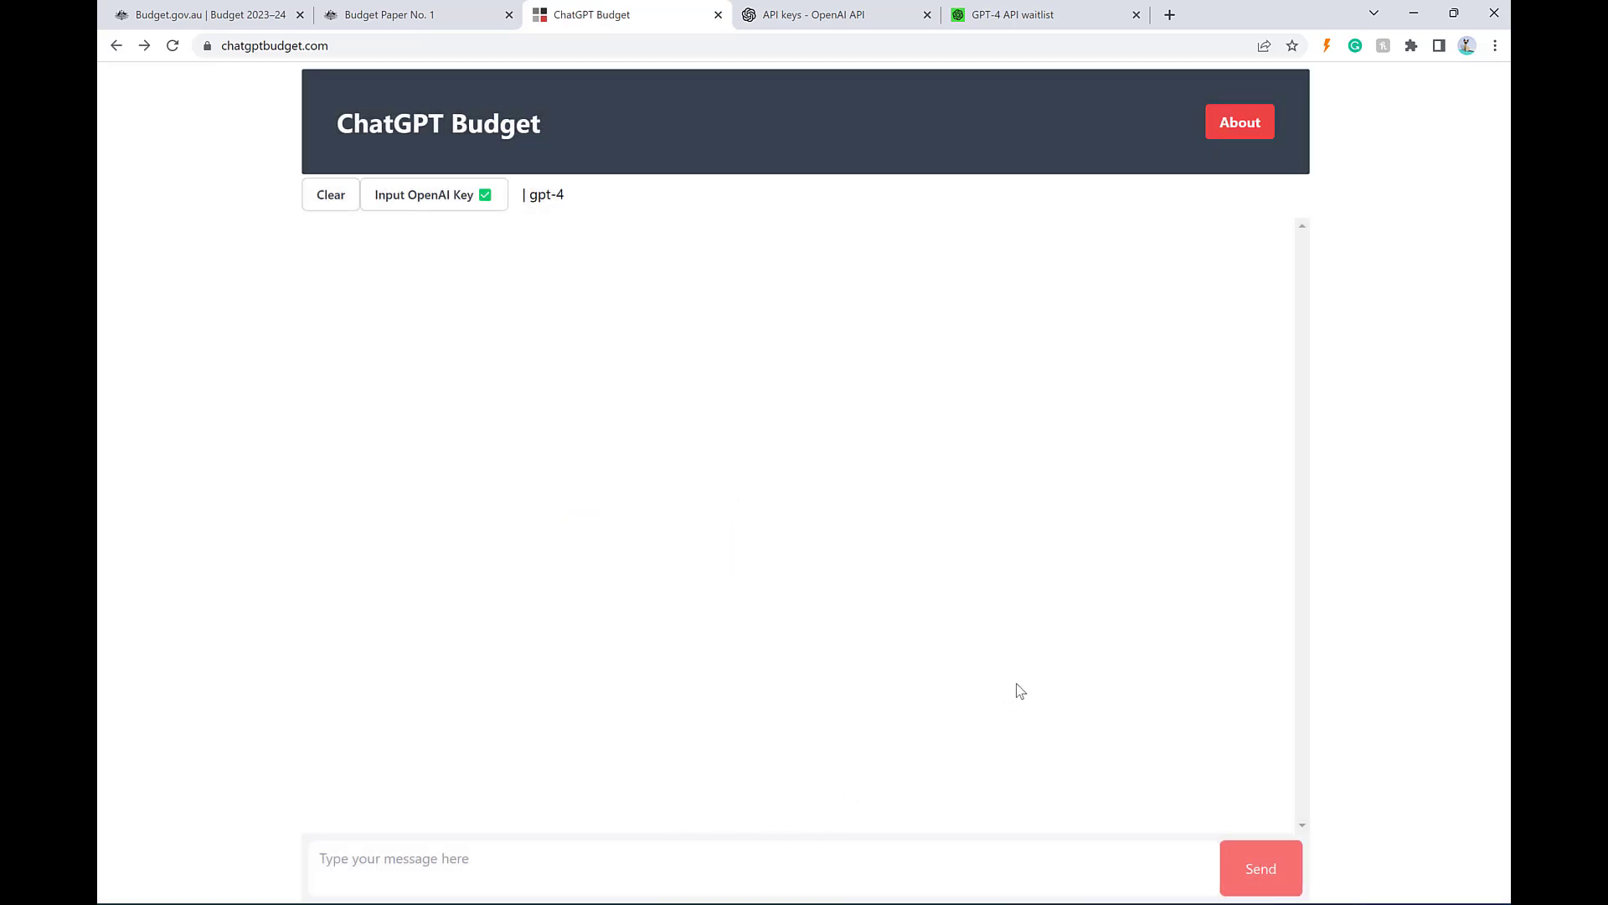
click(989, 859)
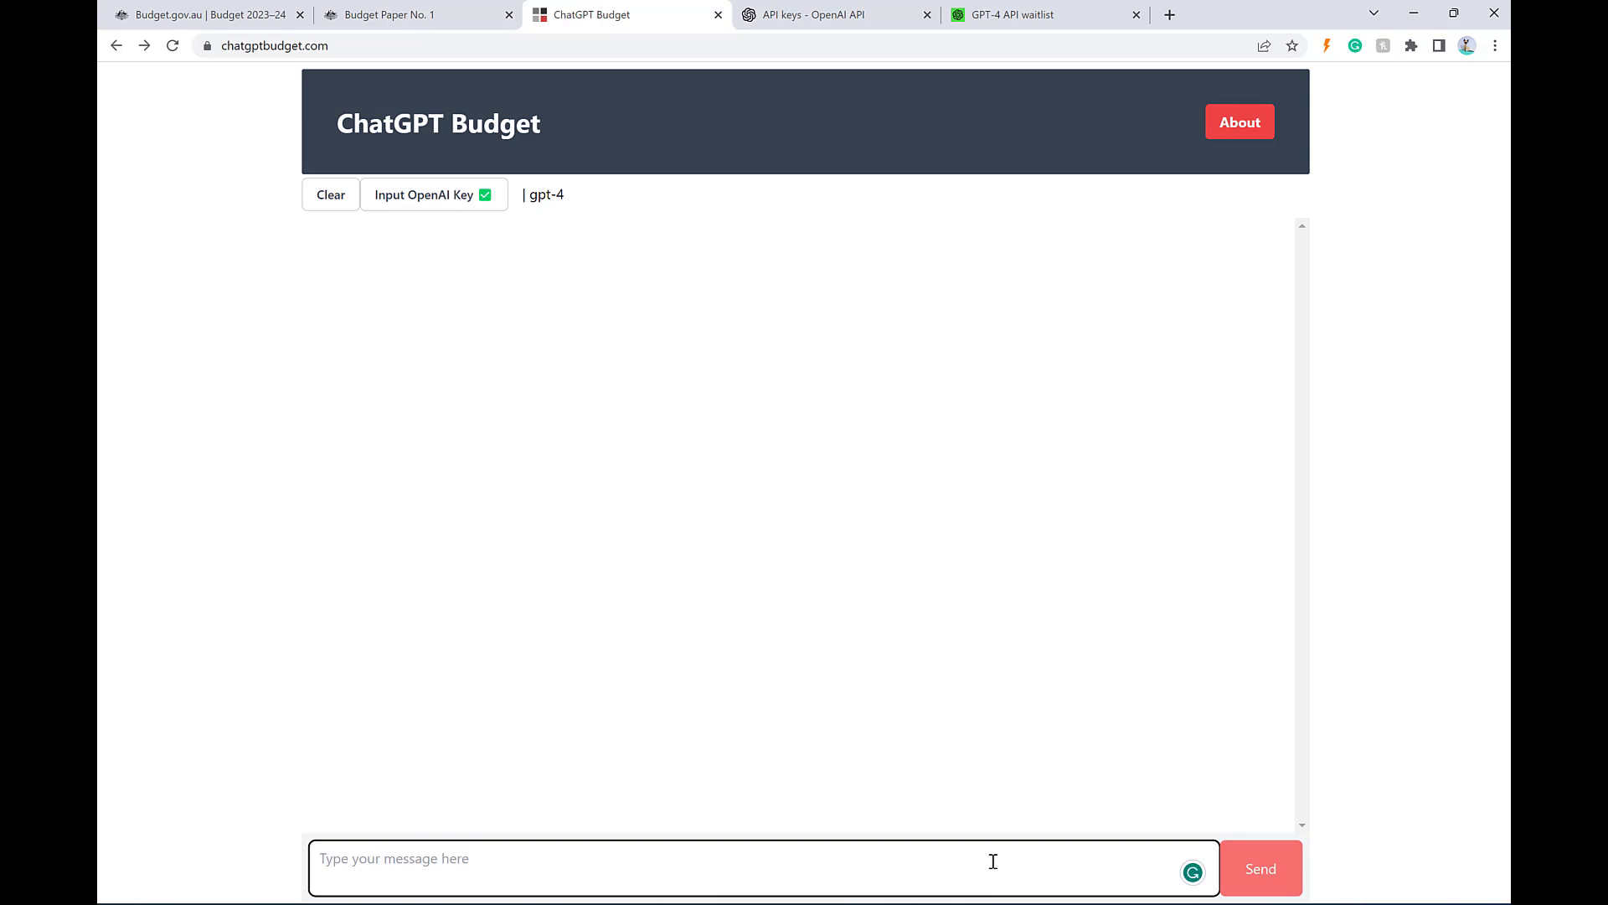
click(1454, 704)
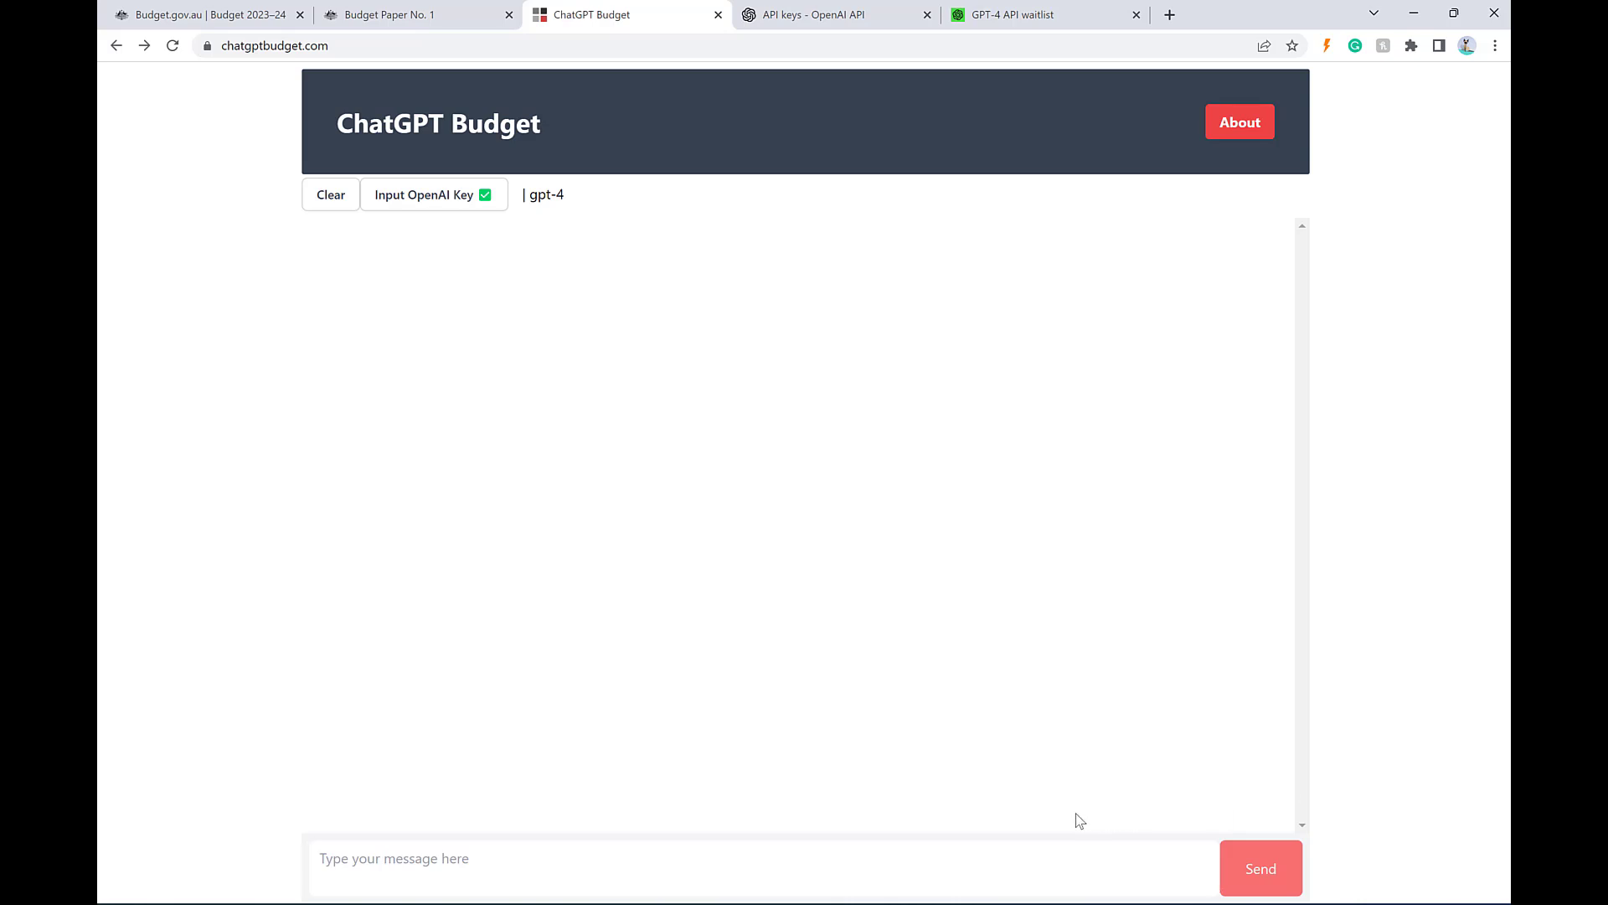
click(1053, 854)
text(Whats)
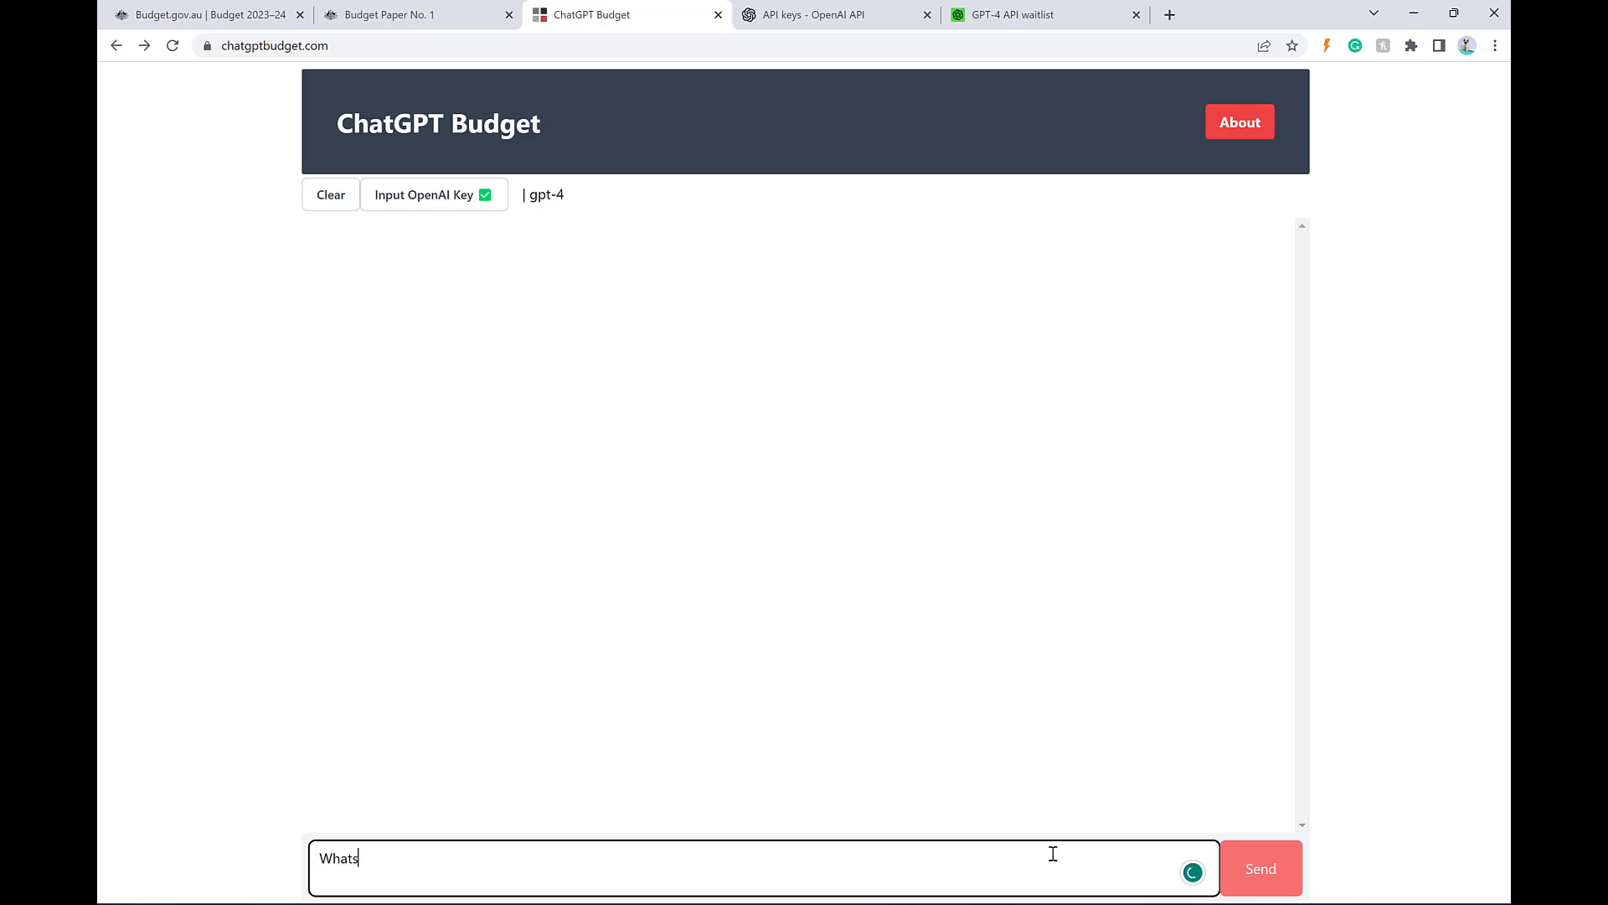
text( in the budget for first home bu)
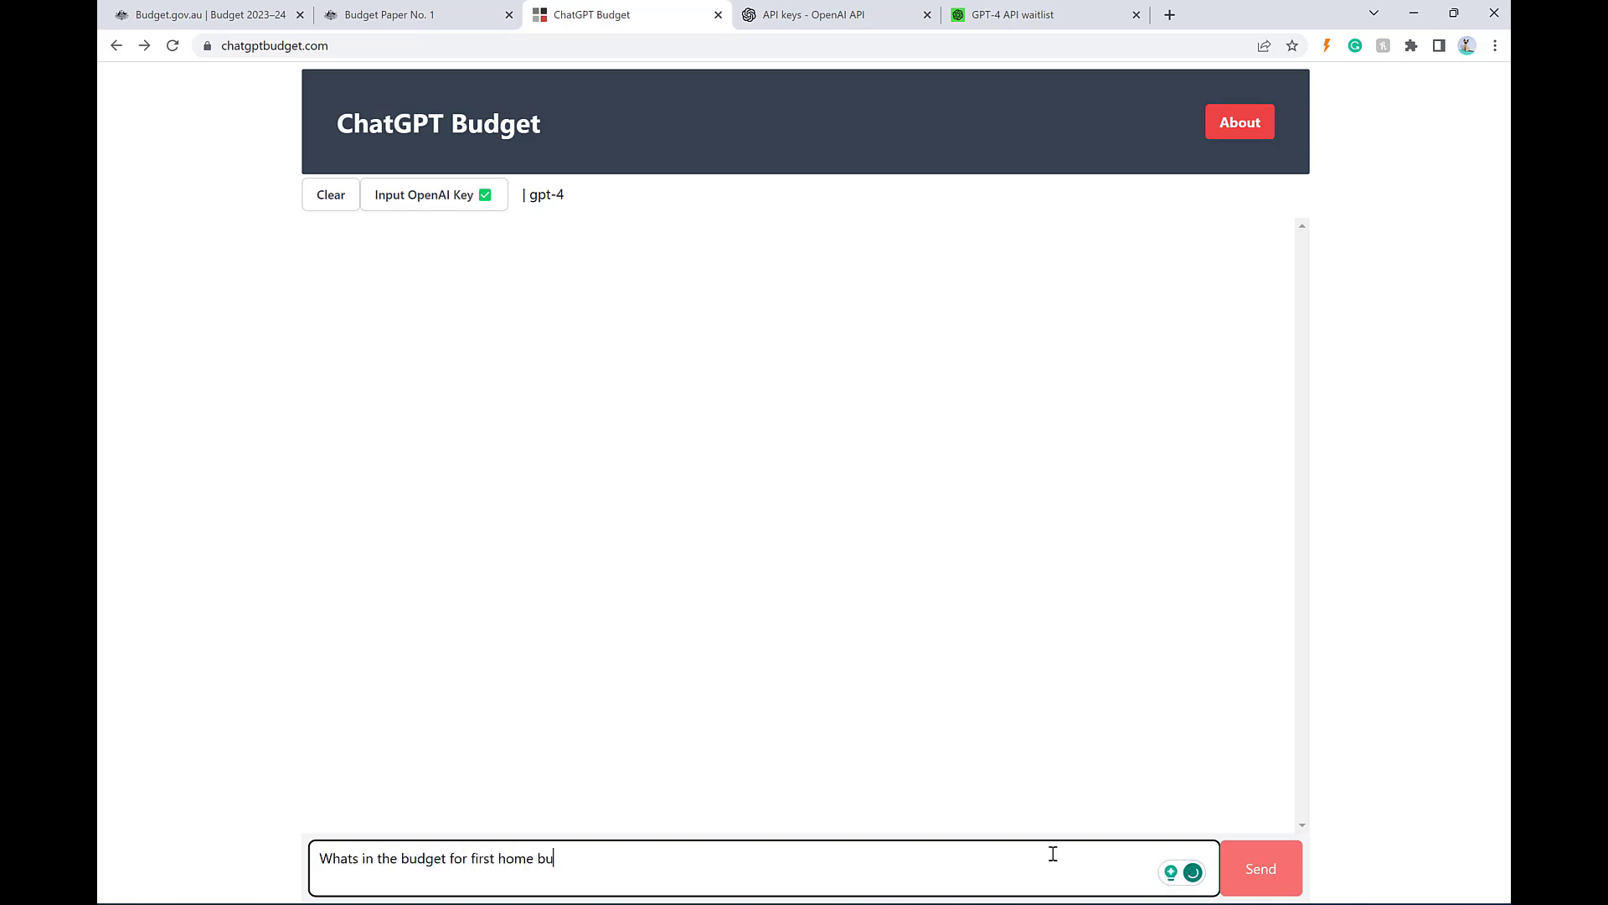
text(yers?)
click(1260, 868)
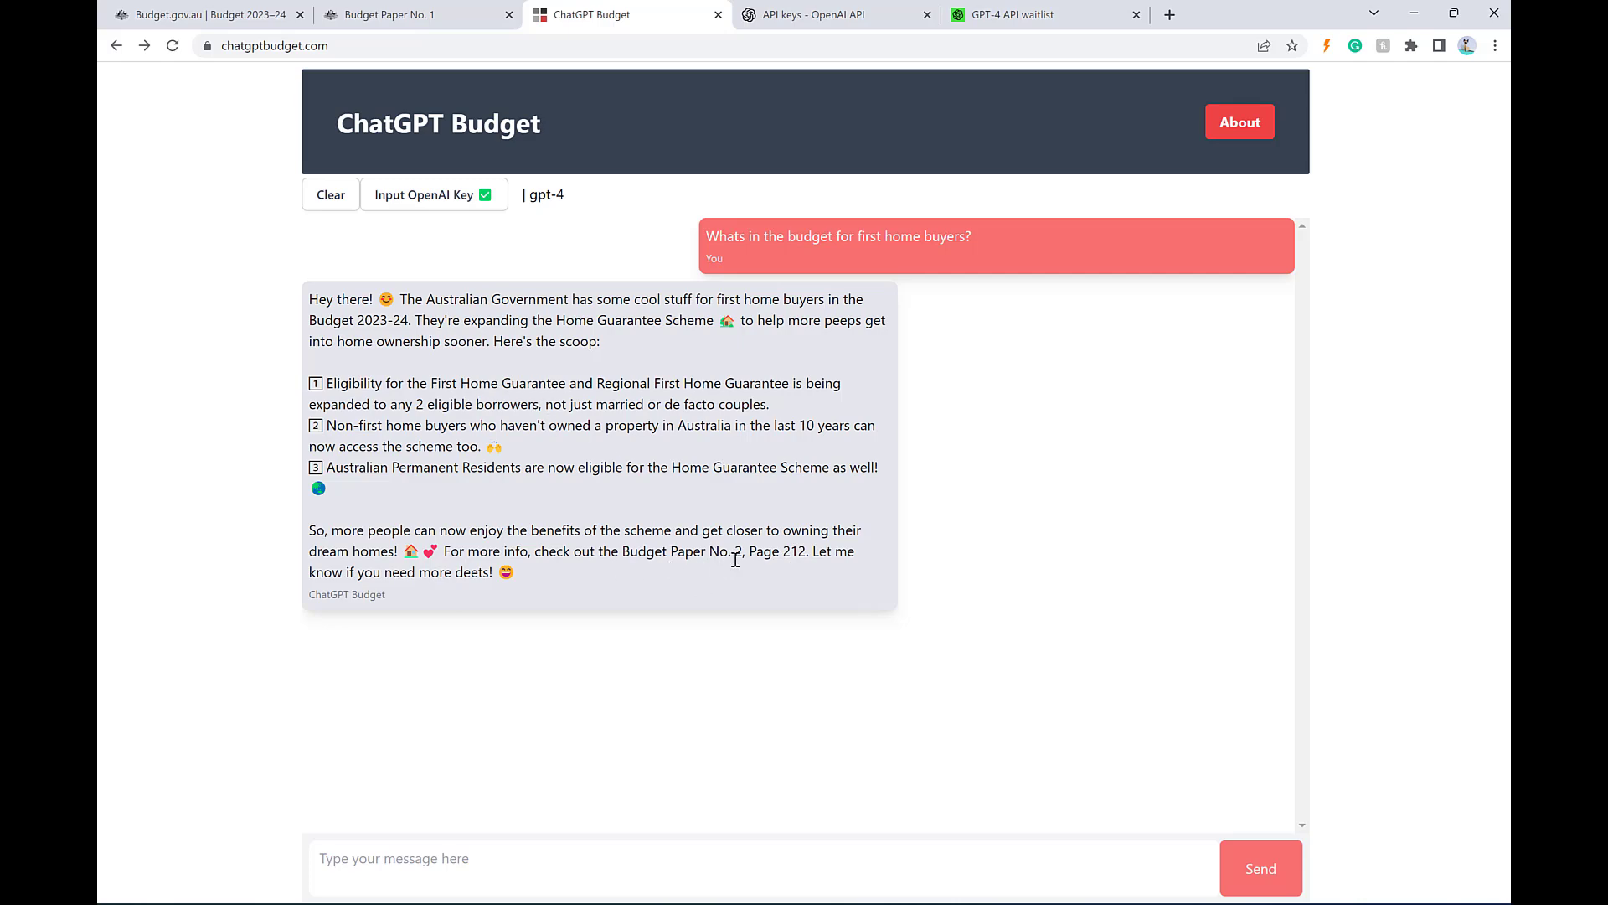
- Open the 2.37MB Budget Paper No. 2 PDF and check page 212's Home Guarantee Scheme changes
click(379, 20)
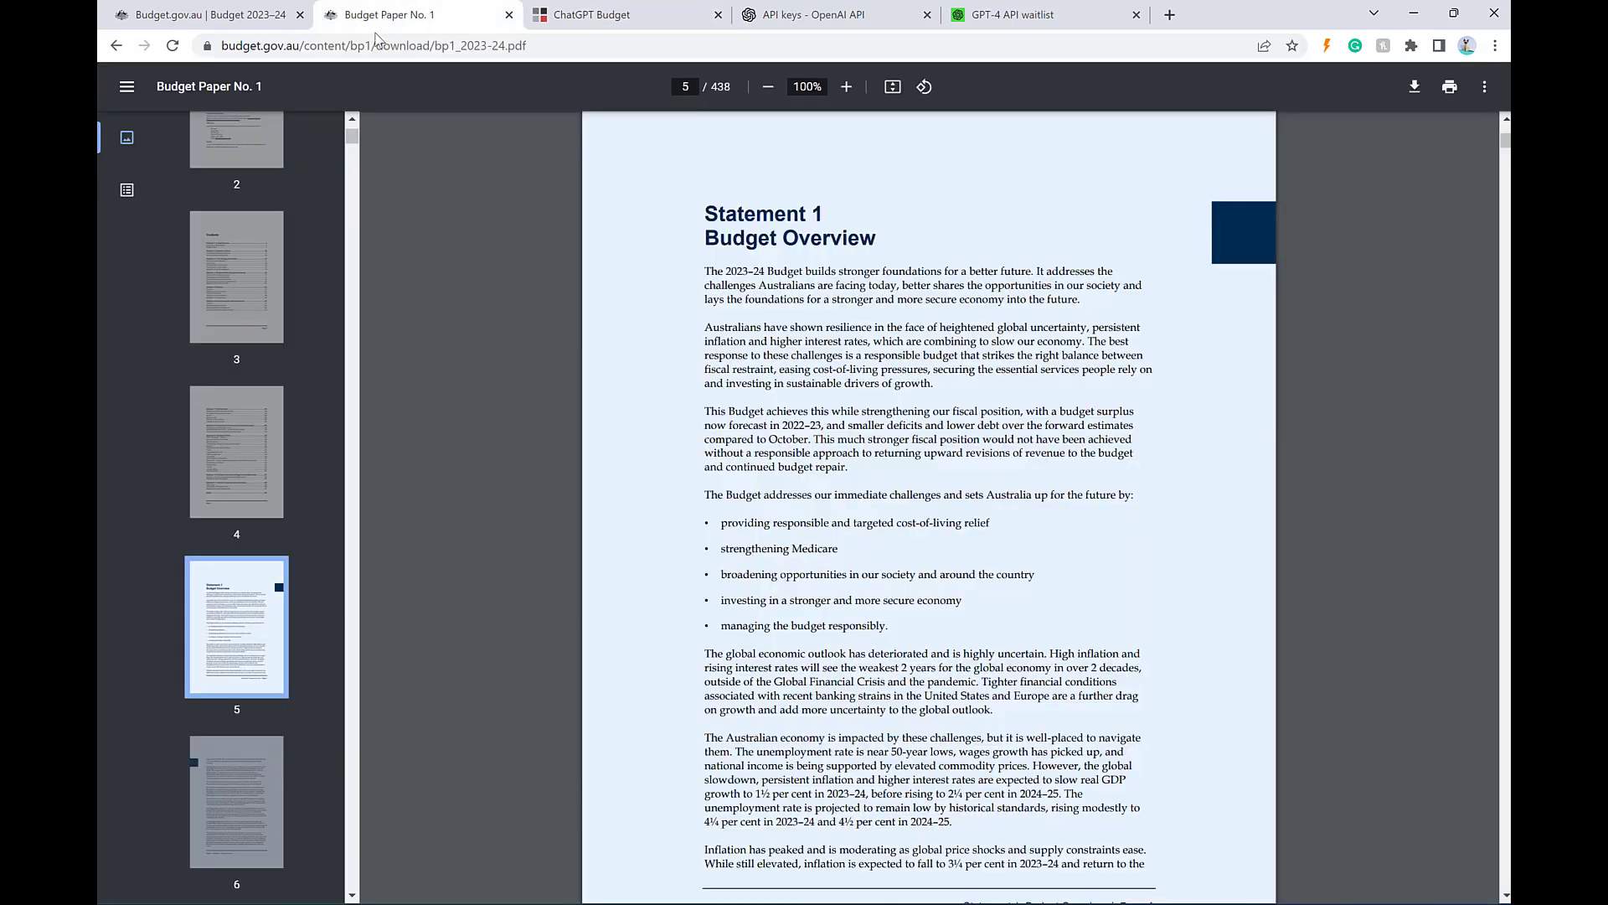
click(115, 45)
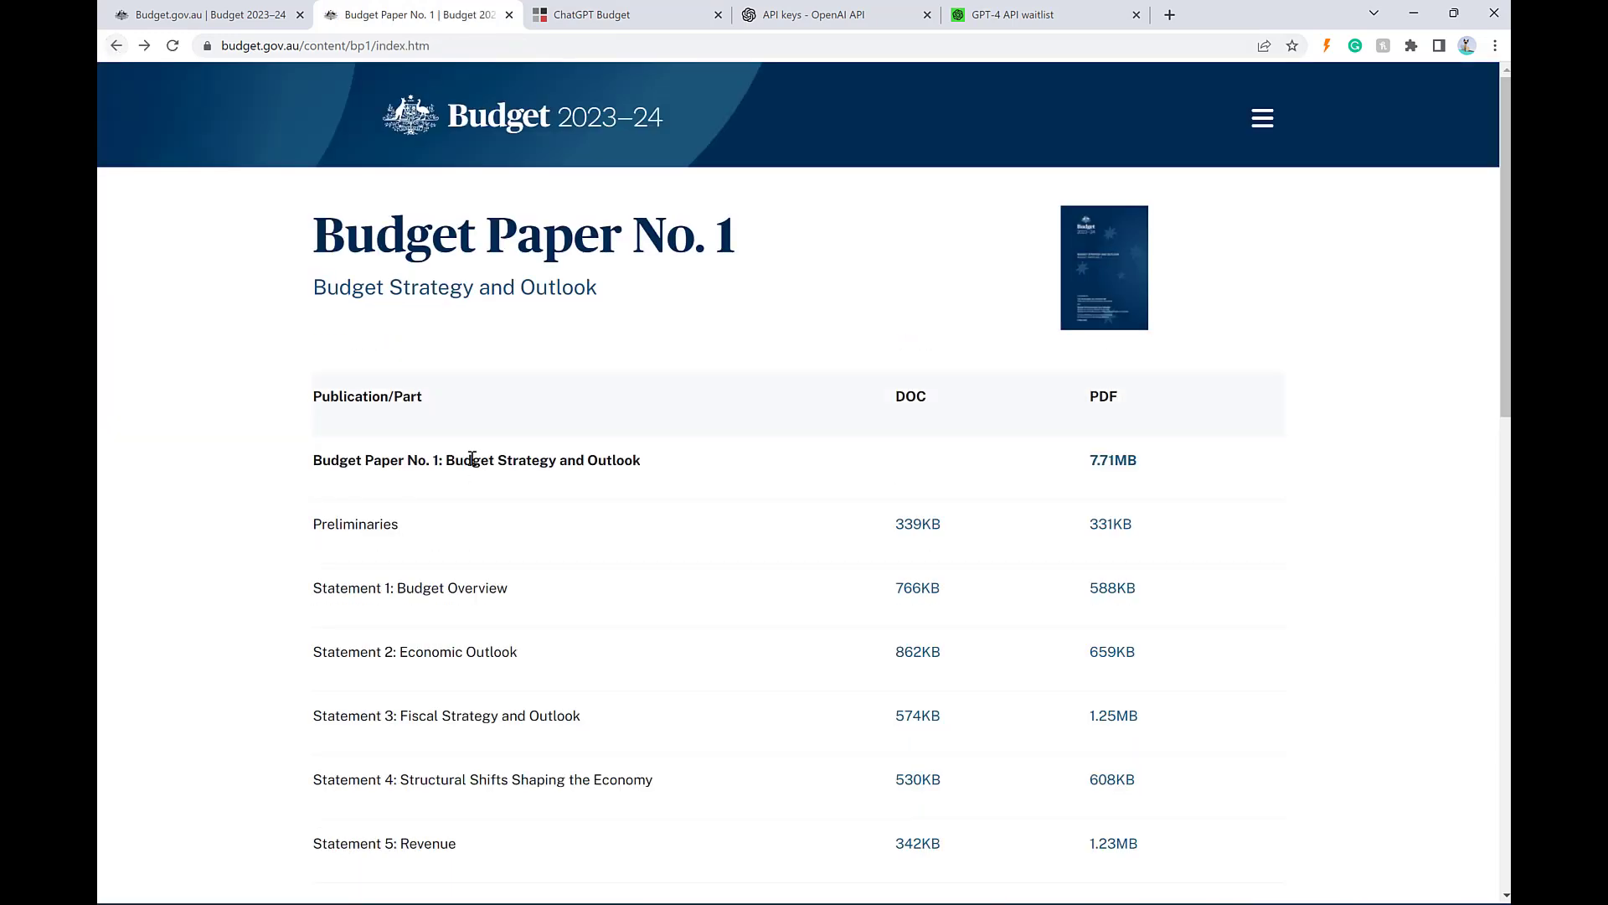
click(116, 45)
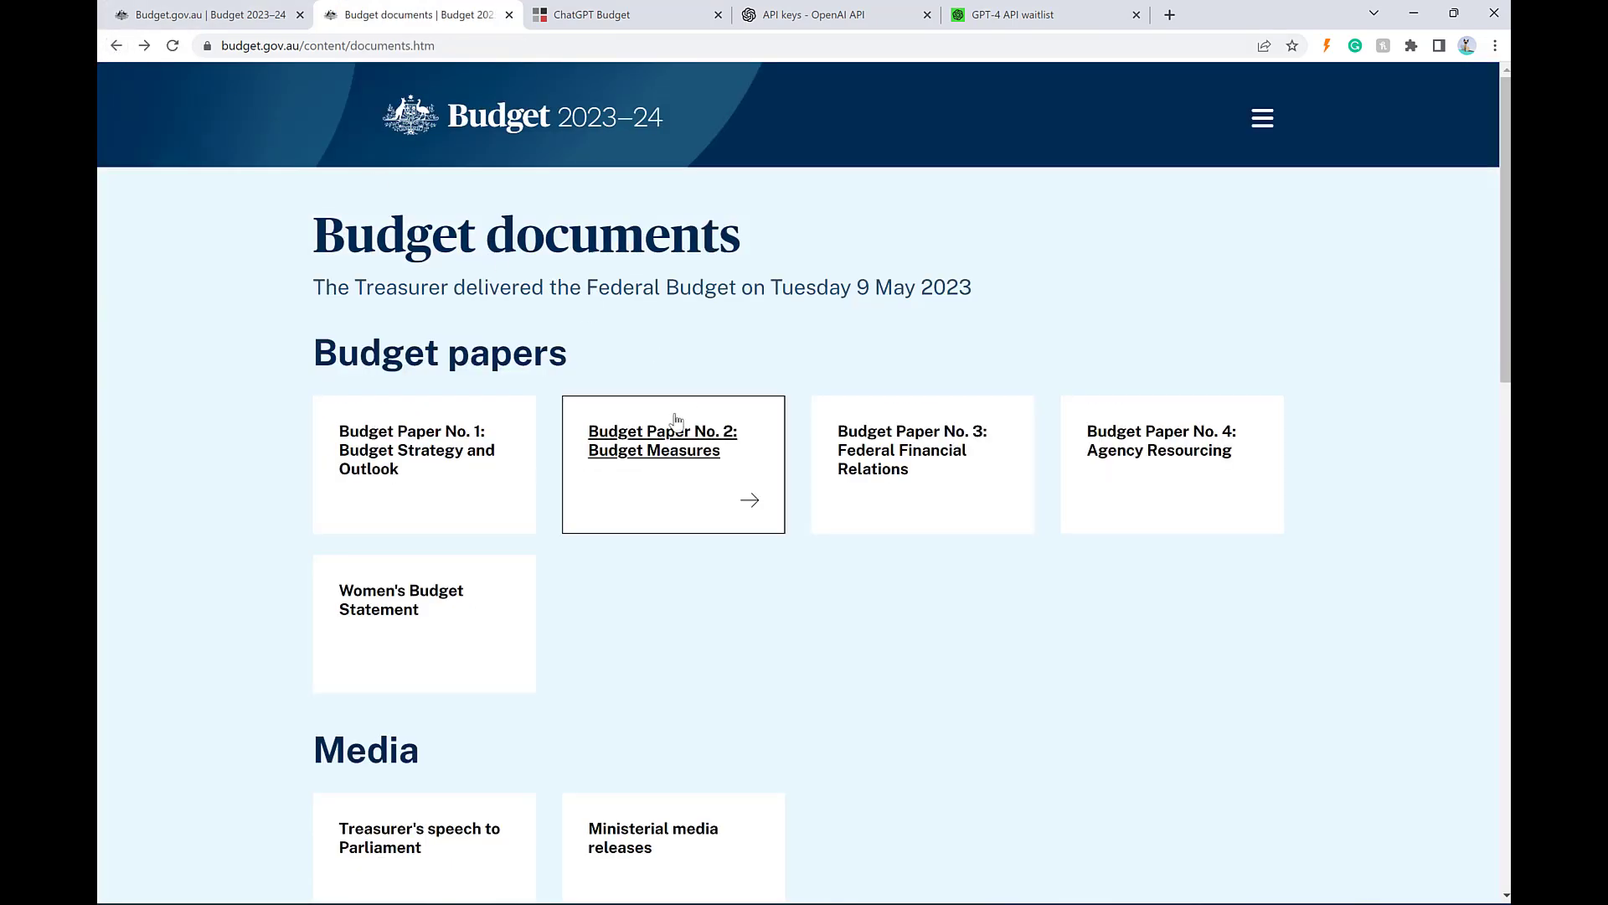
click(677, 419)
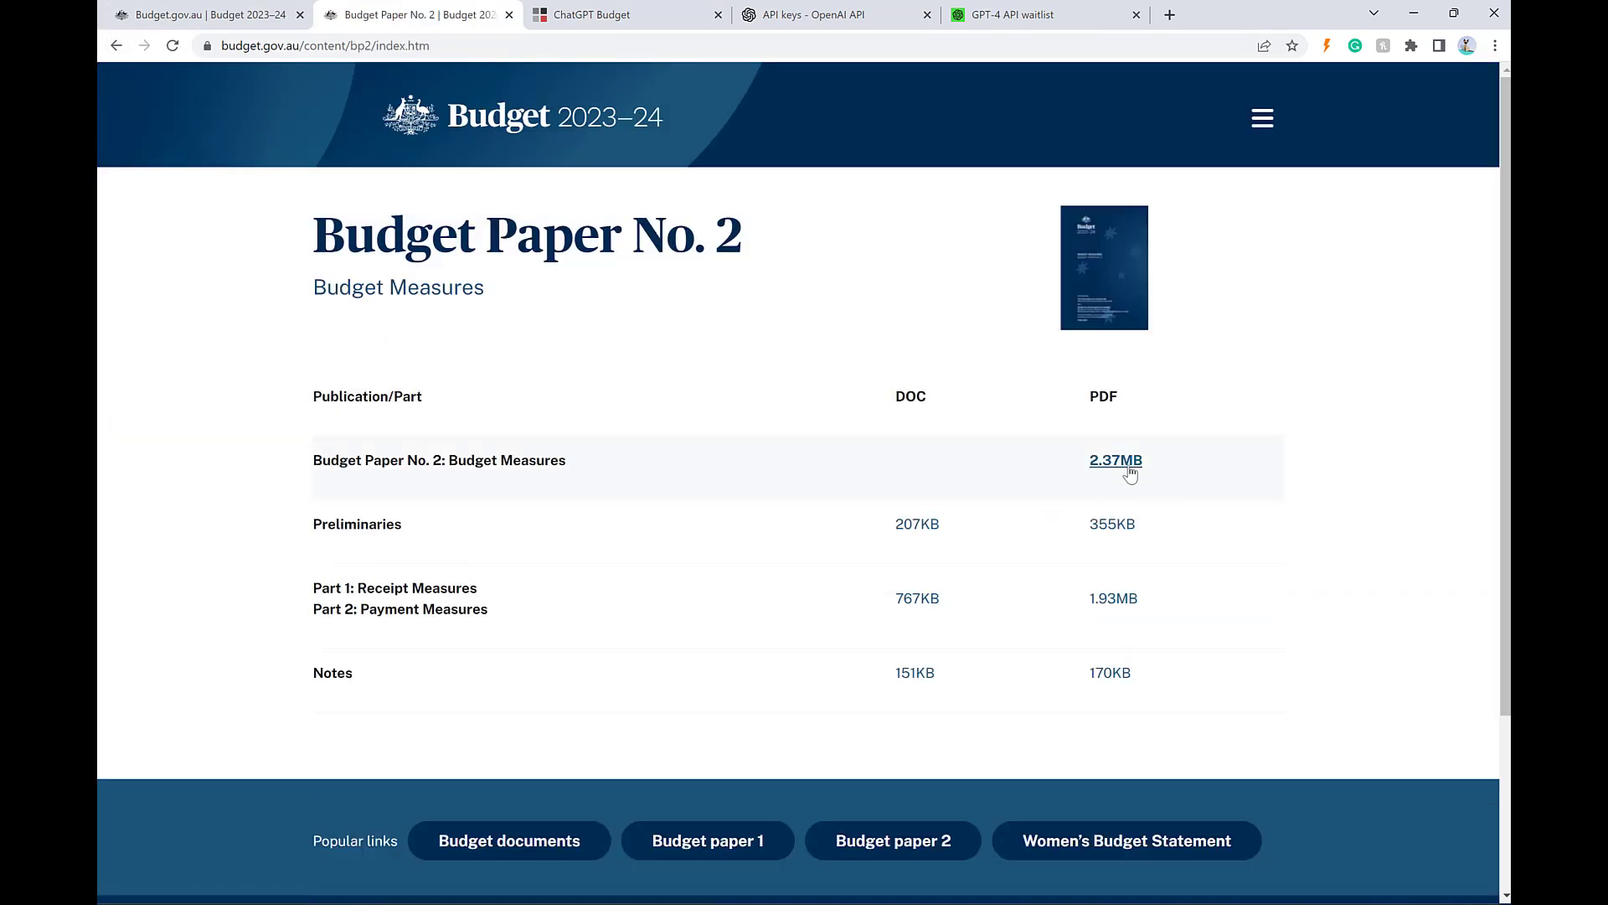
click(1128, 472)
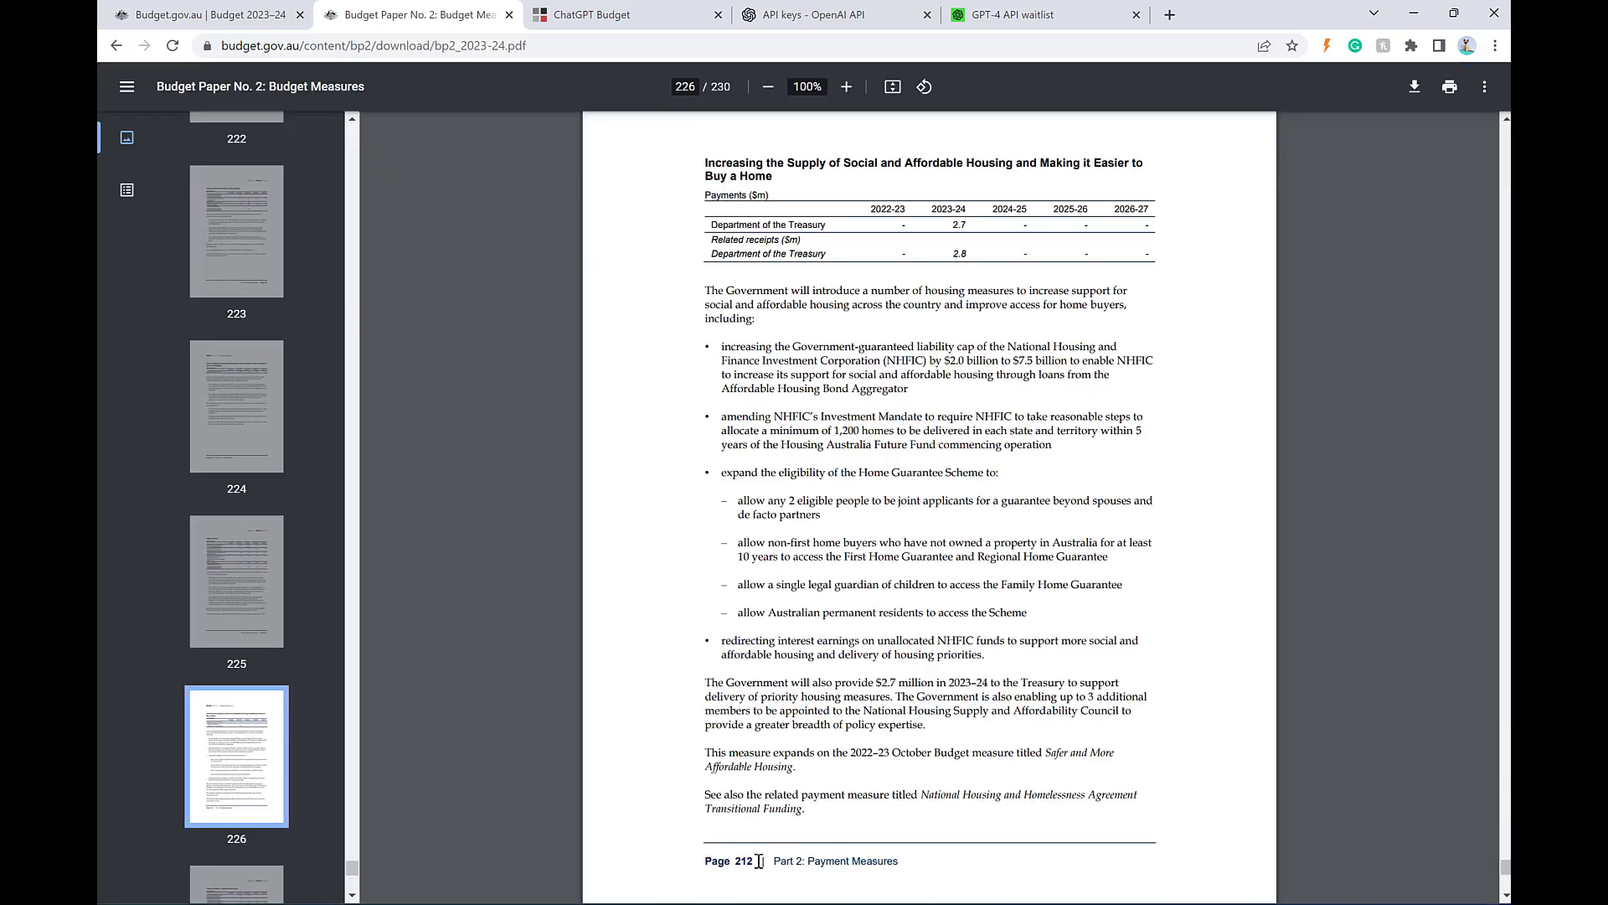
drag(860, 477, 975, 474)
click(874, 532)
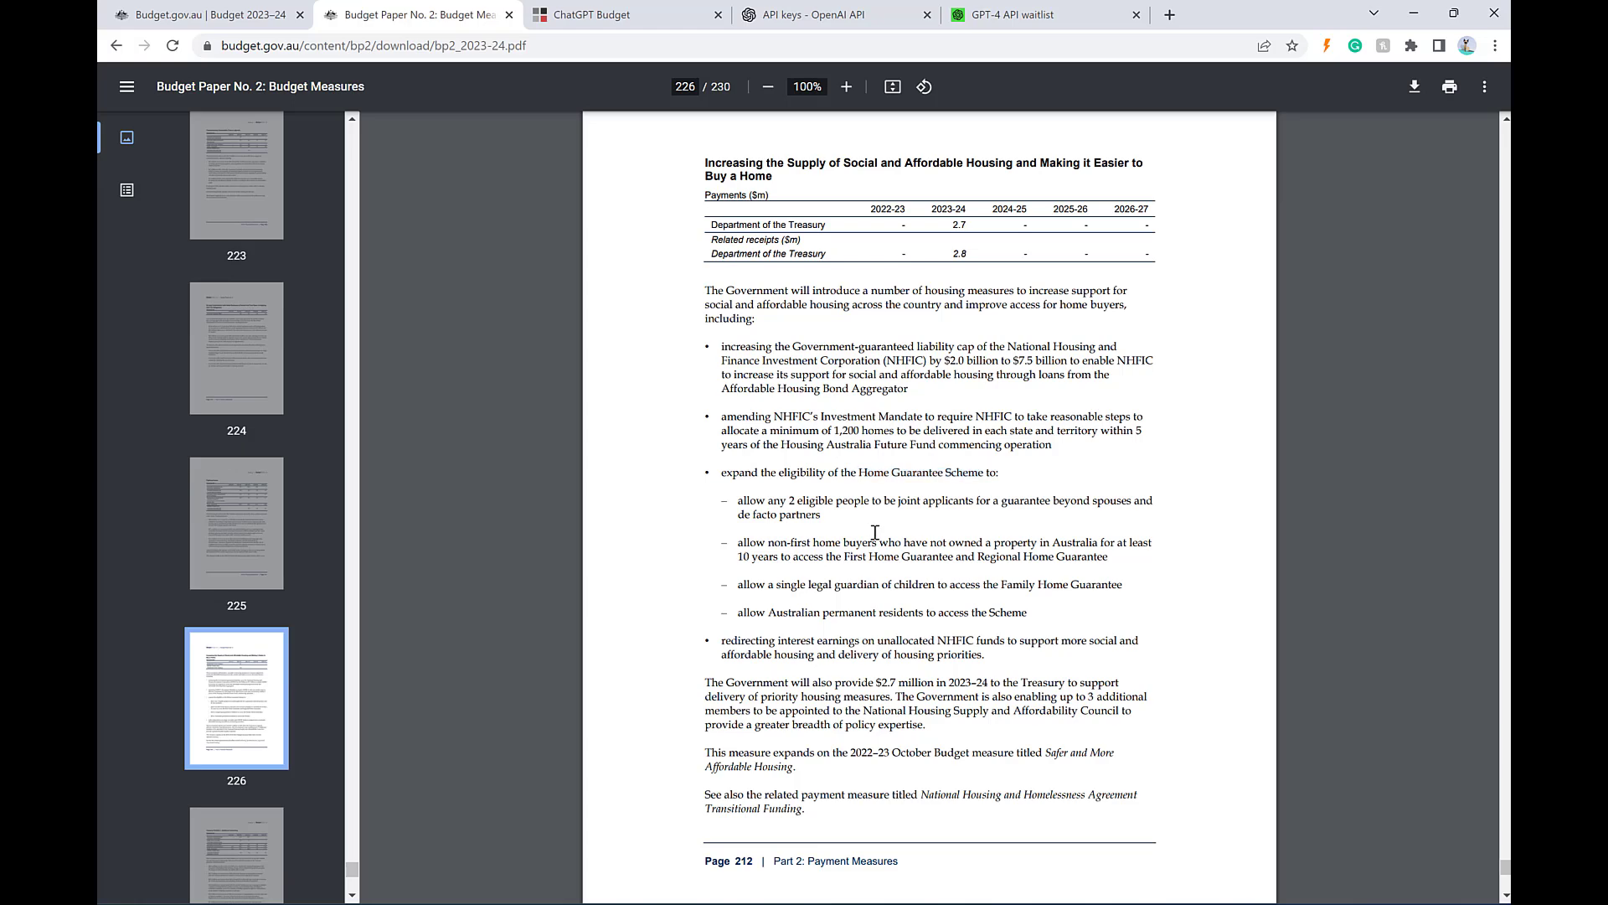
- Clear the chat and ask 'Who are the winners and losers in this year's budget?'
click(653, 14)
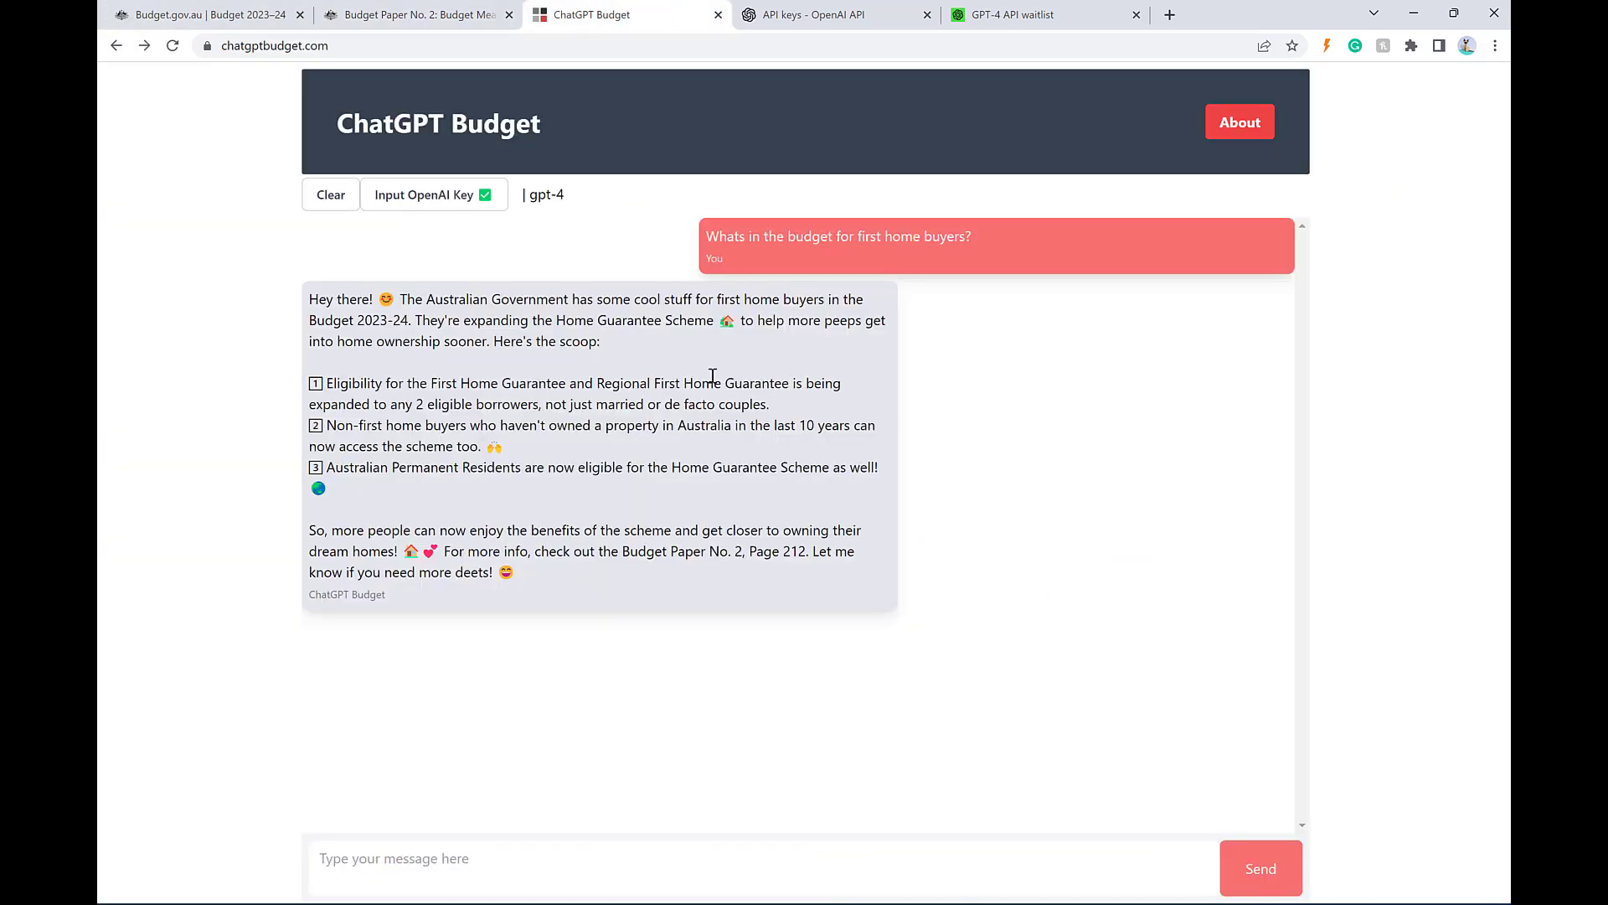
click(332, 200)
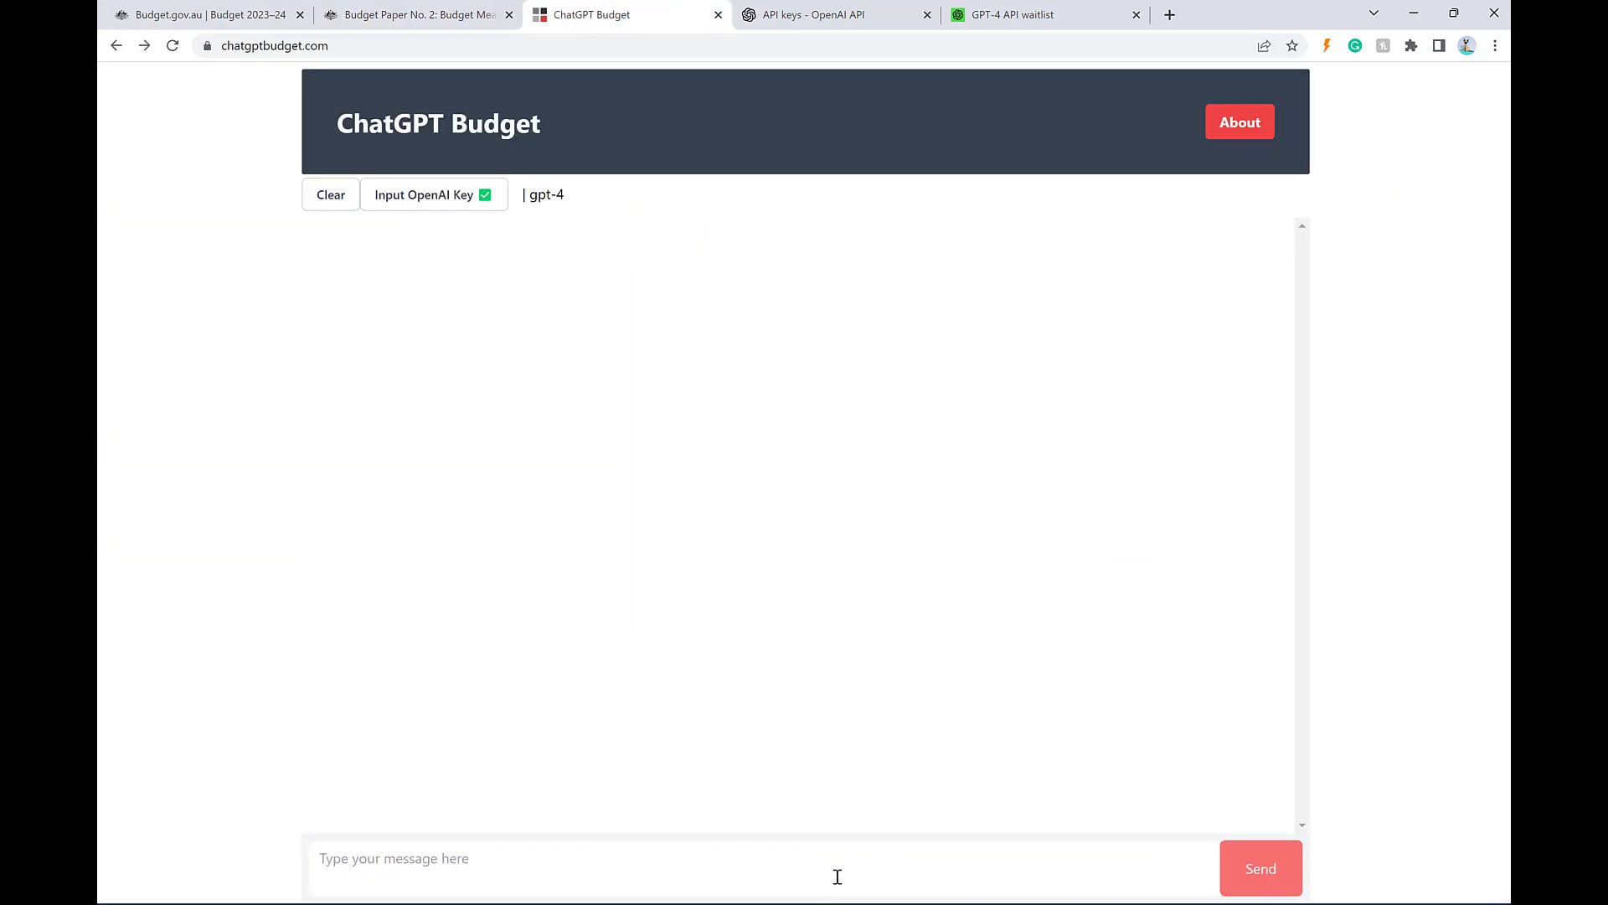
click(837, 876)
text(Who are )
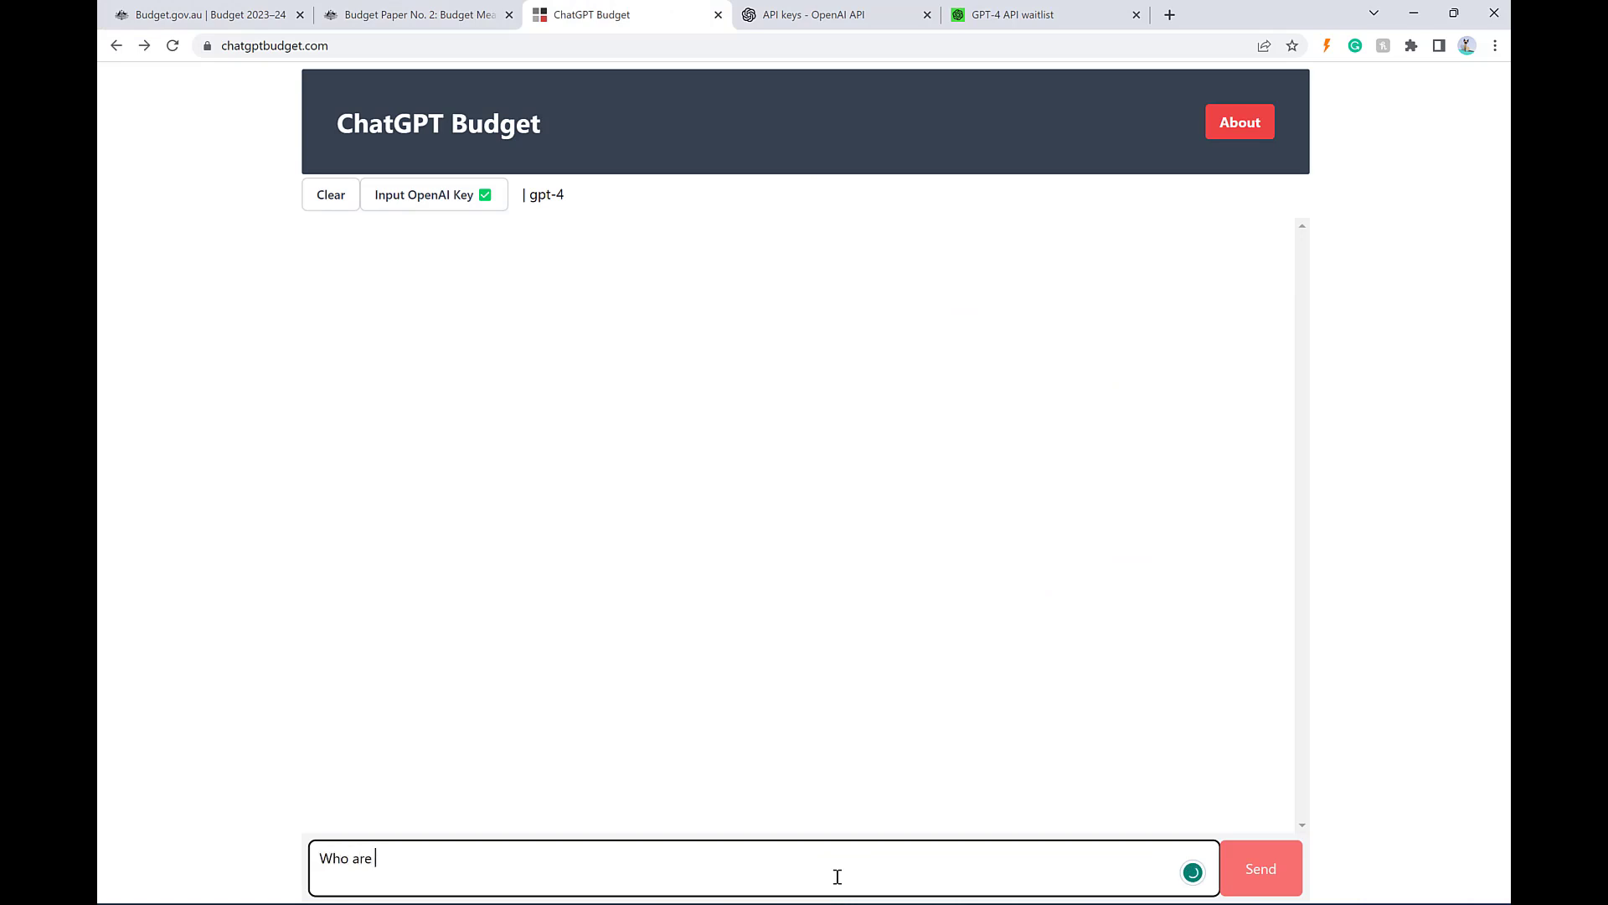
text(the winners and losers in t)
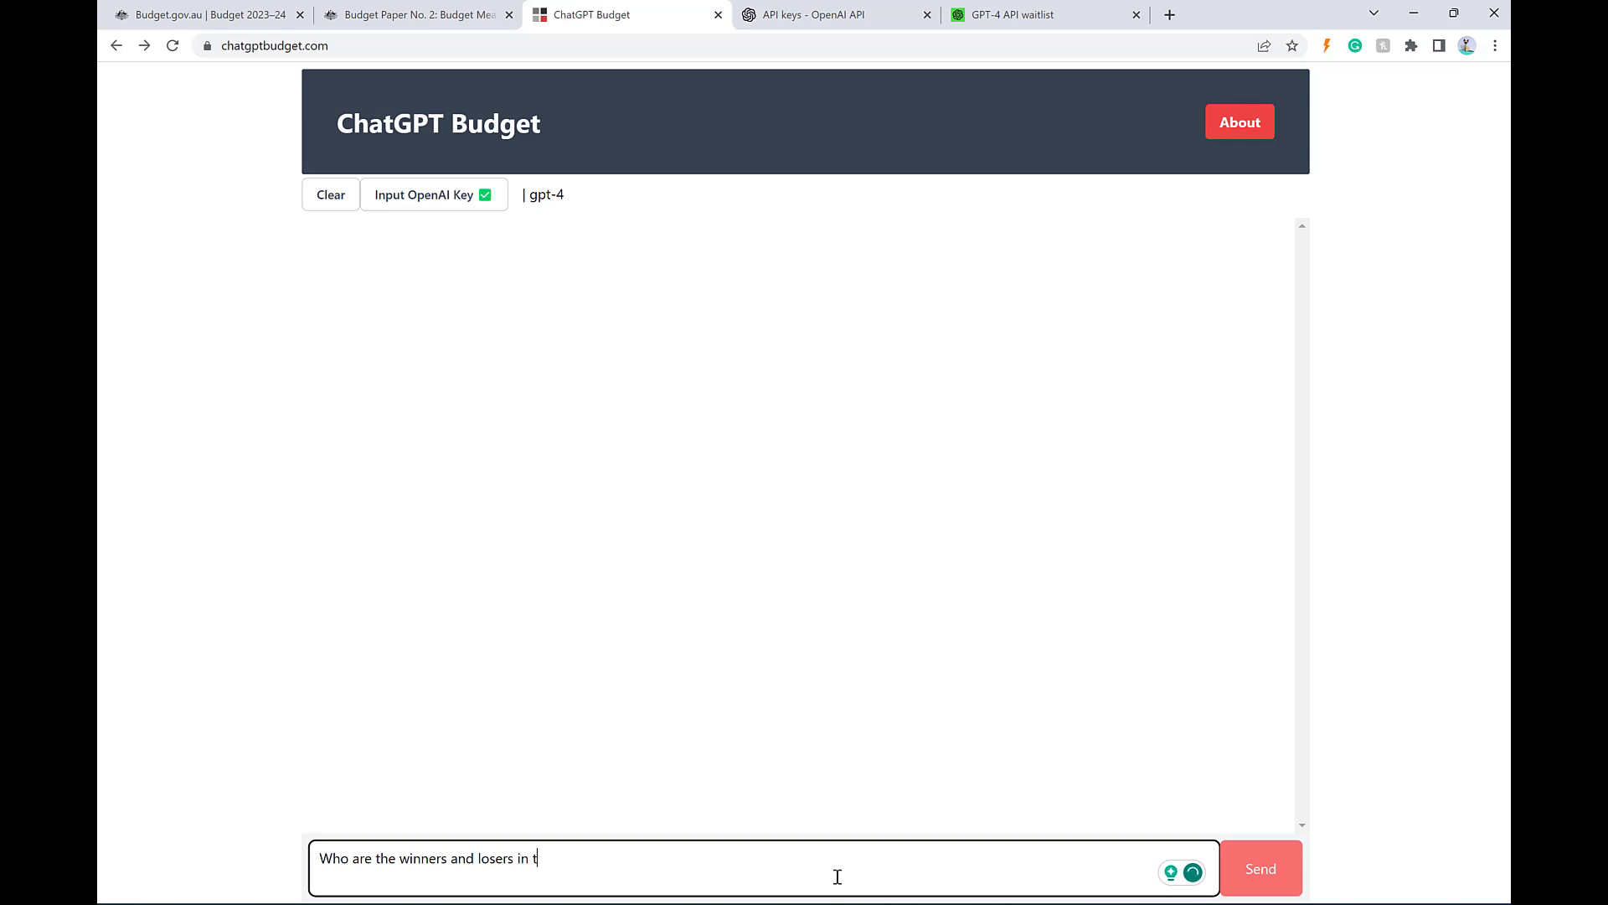
text(his year's budget?)
click(1241, 864)
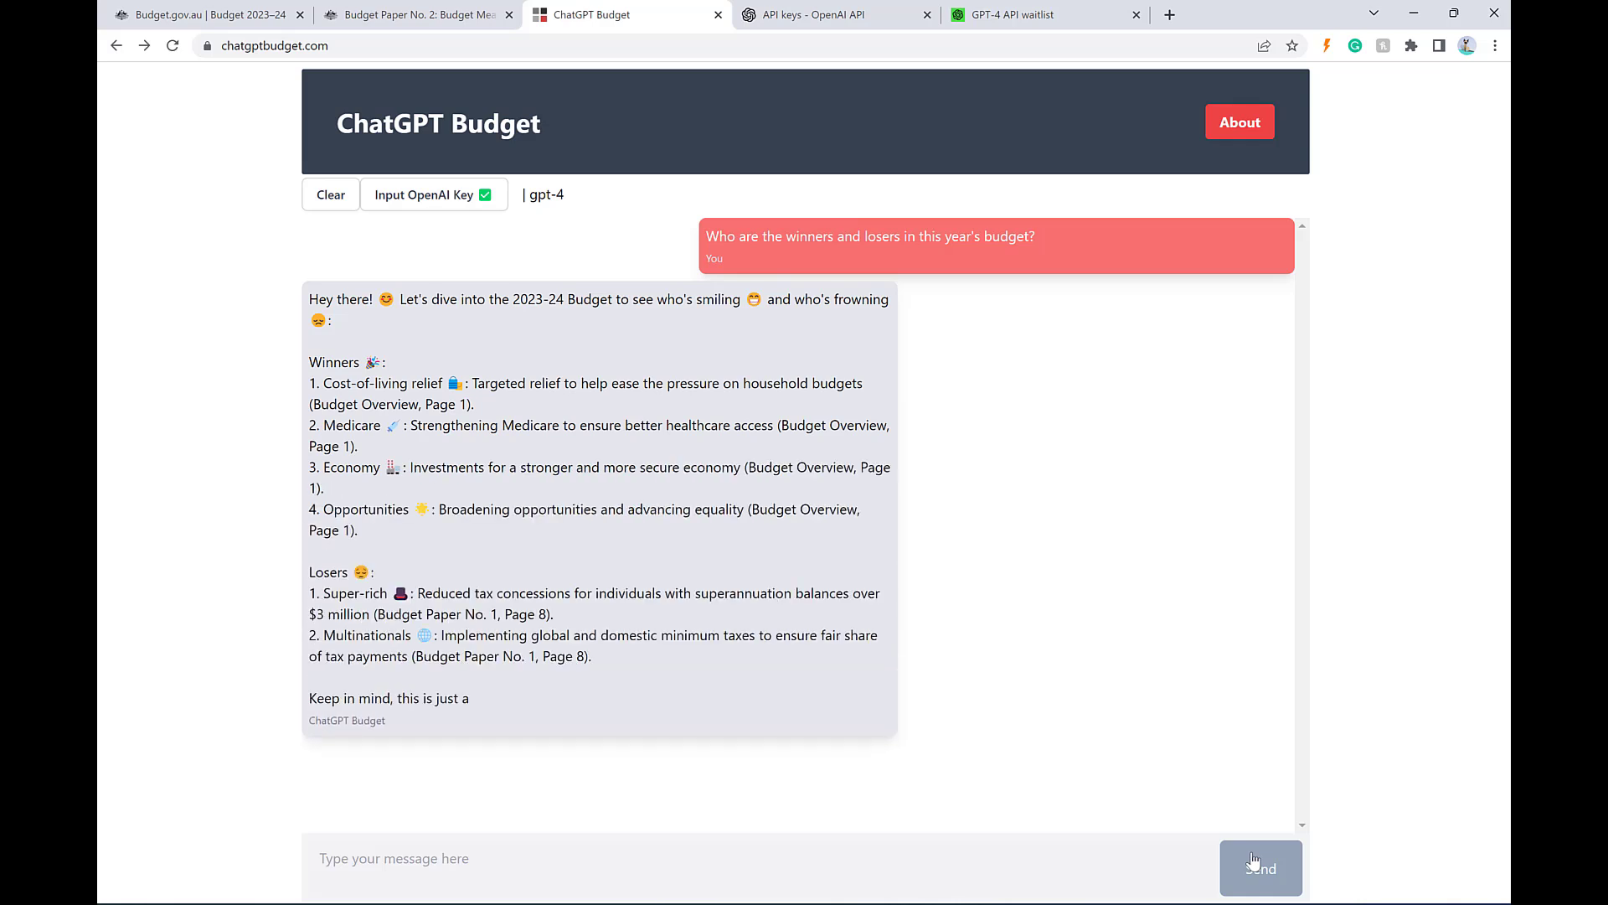
- Ask for a financial-influencer LinkedIn post summarising the budget's winners and losers, then read the reply
click(927, 878)
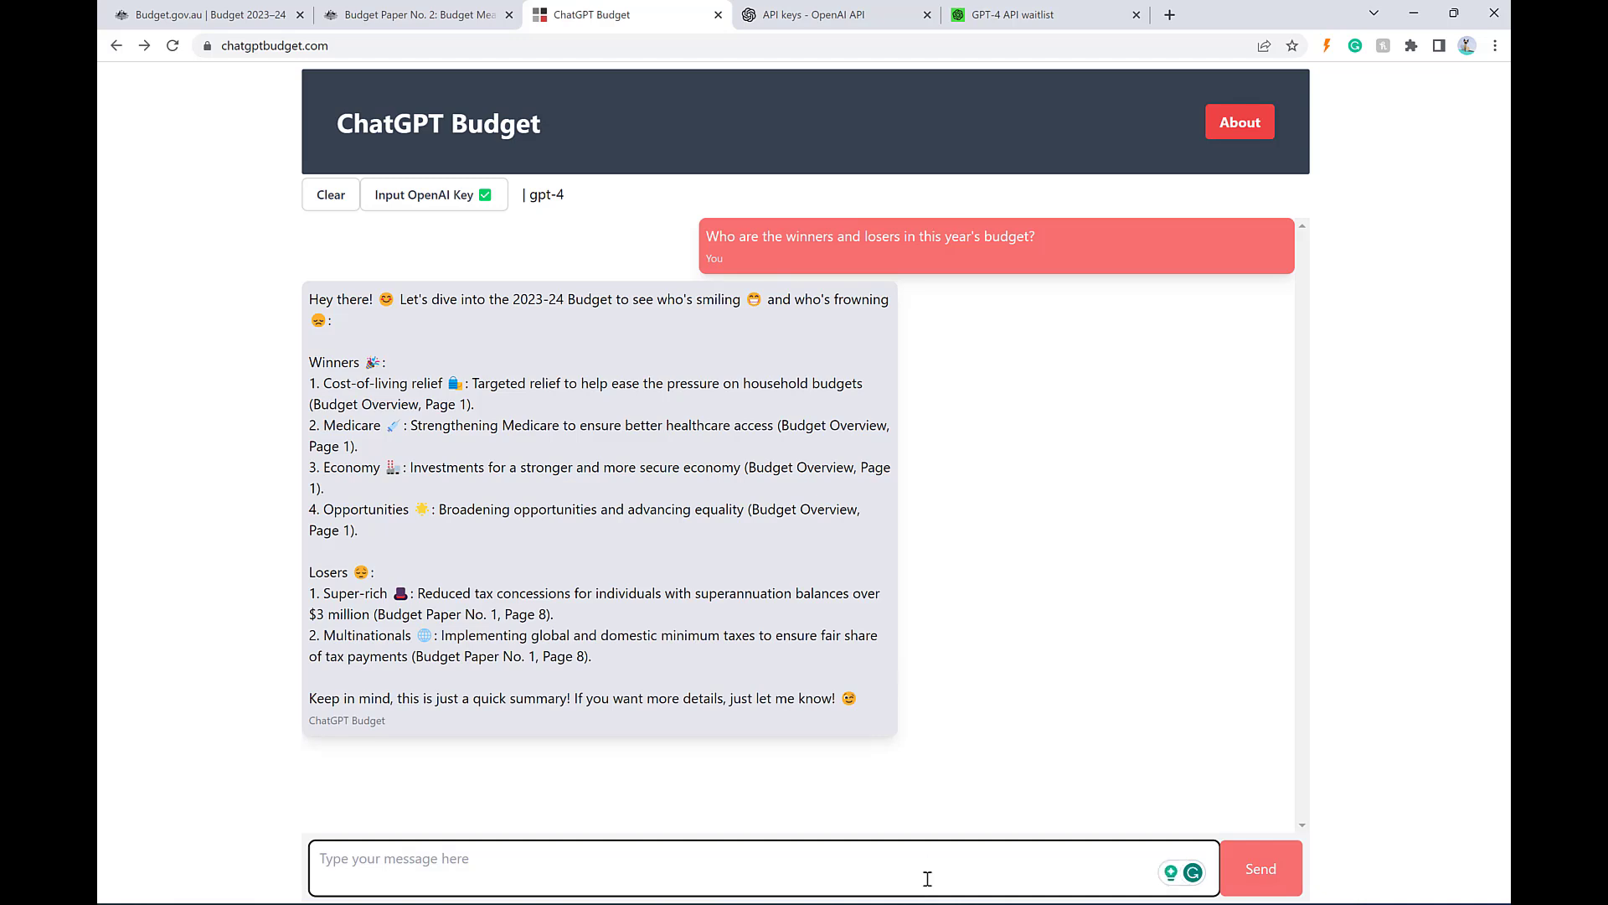
text(you are a financial infl)
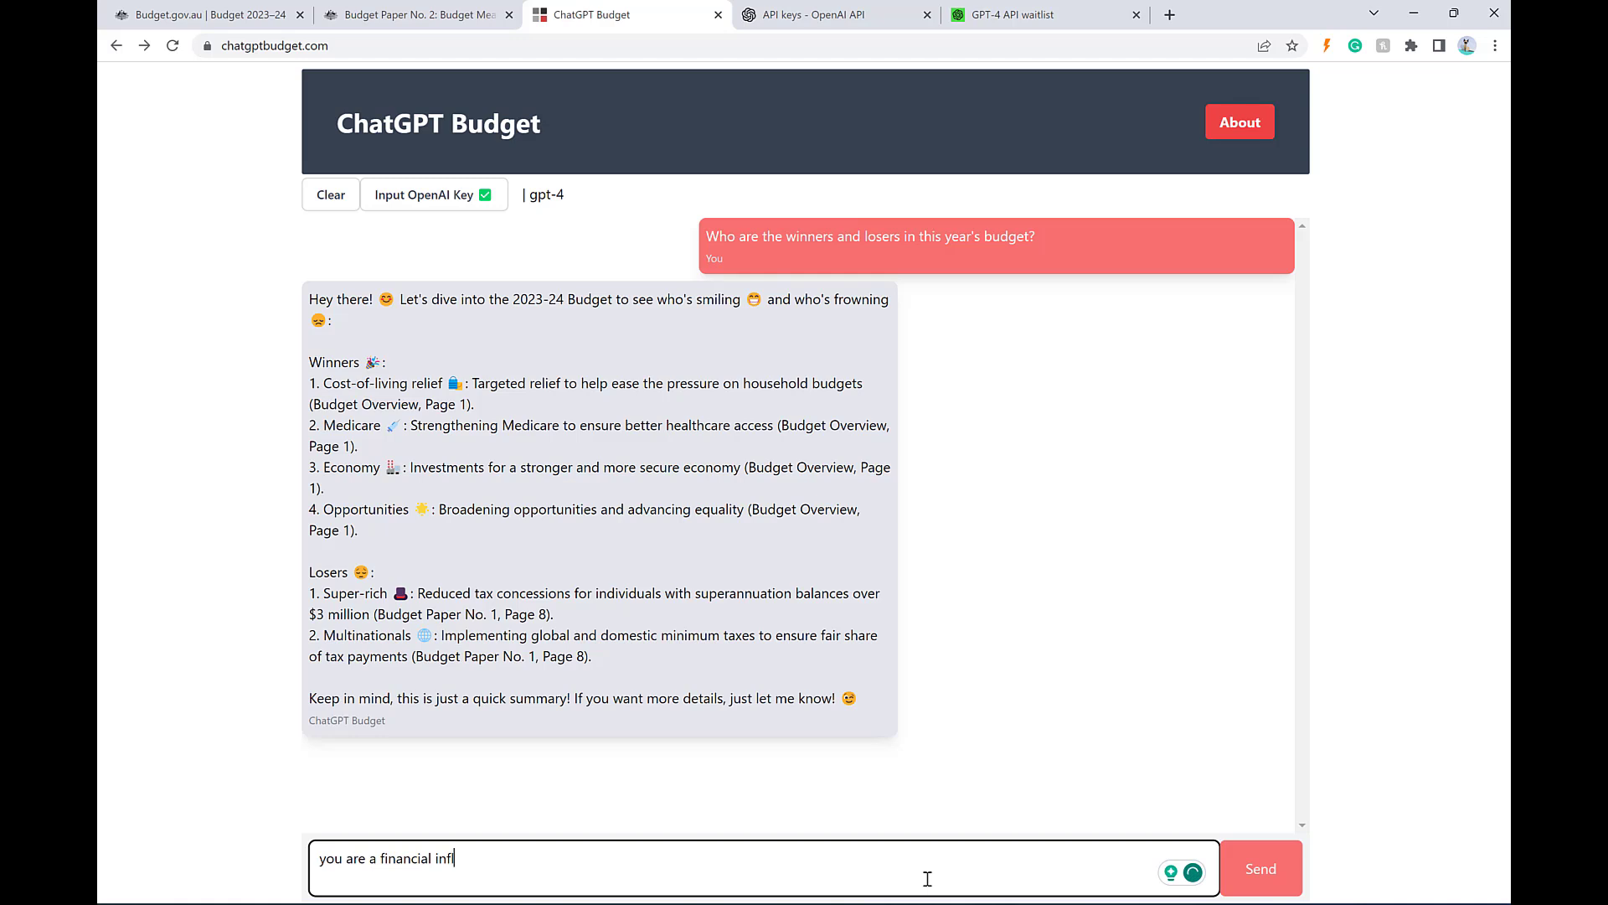
text(uencer, write a linkedin post summarising the)
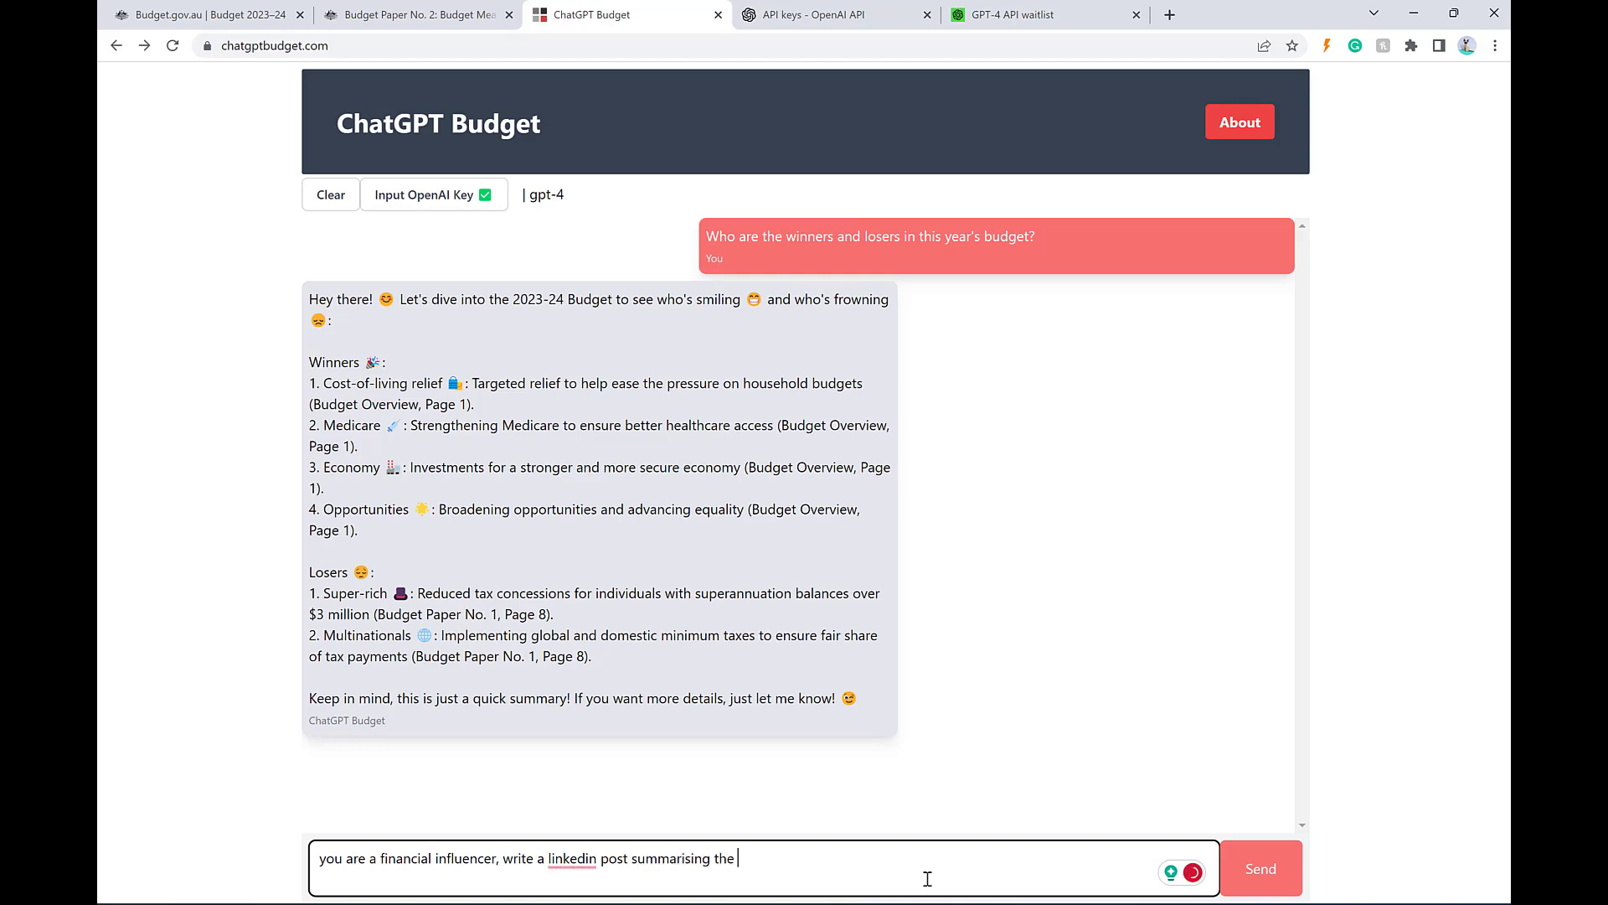
text( winners and losers in the budget, includ)
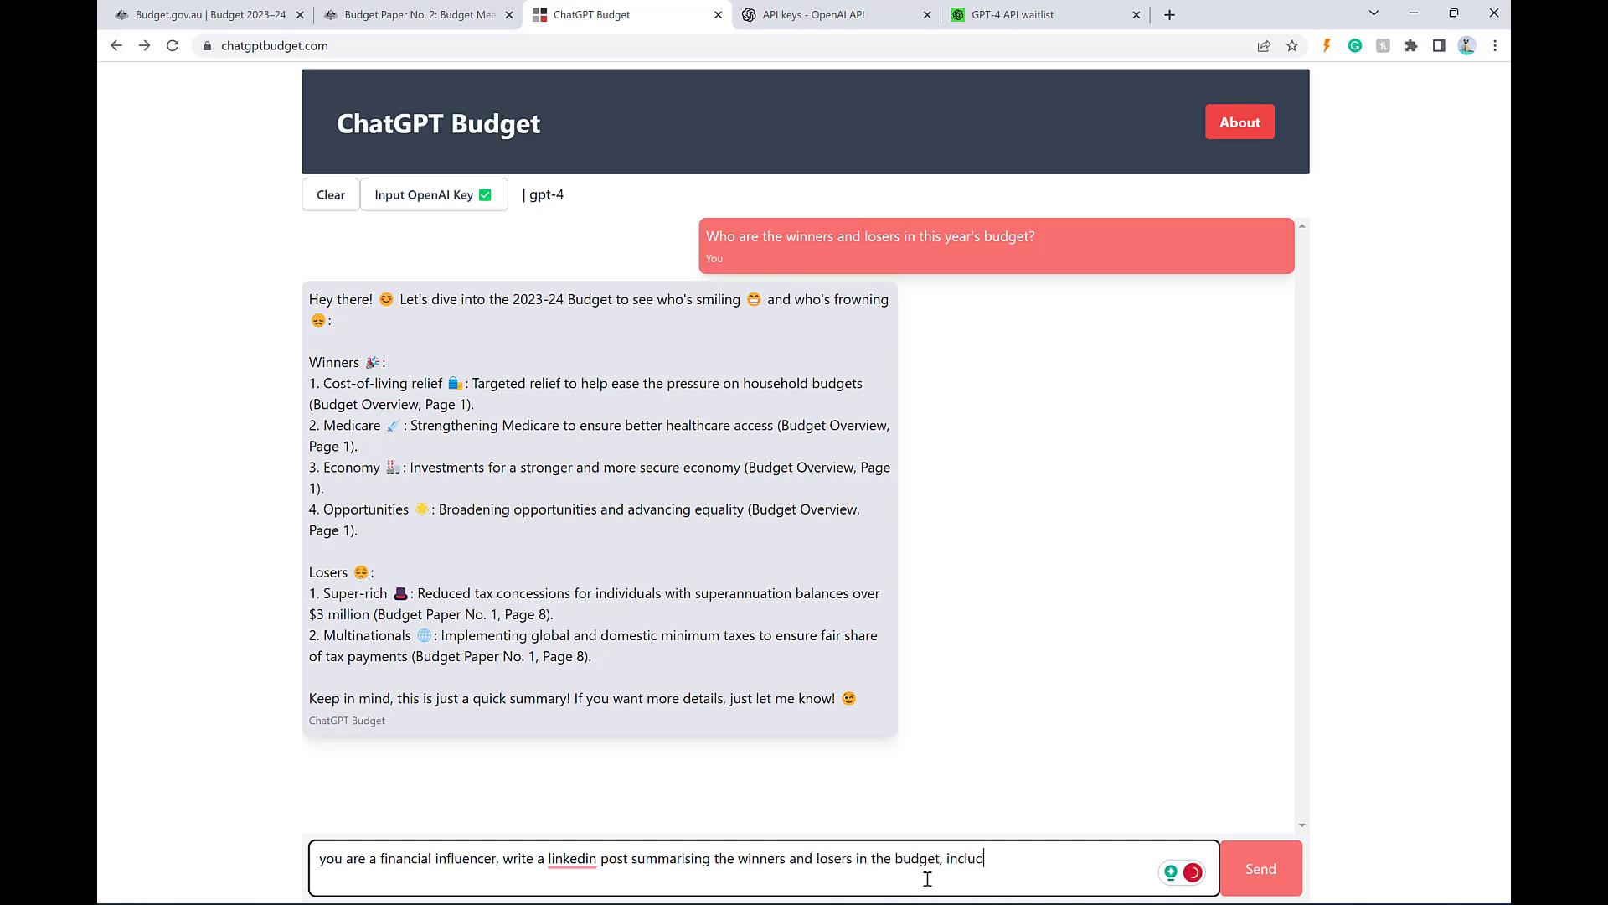
text(ing some details that may not)
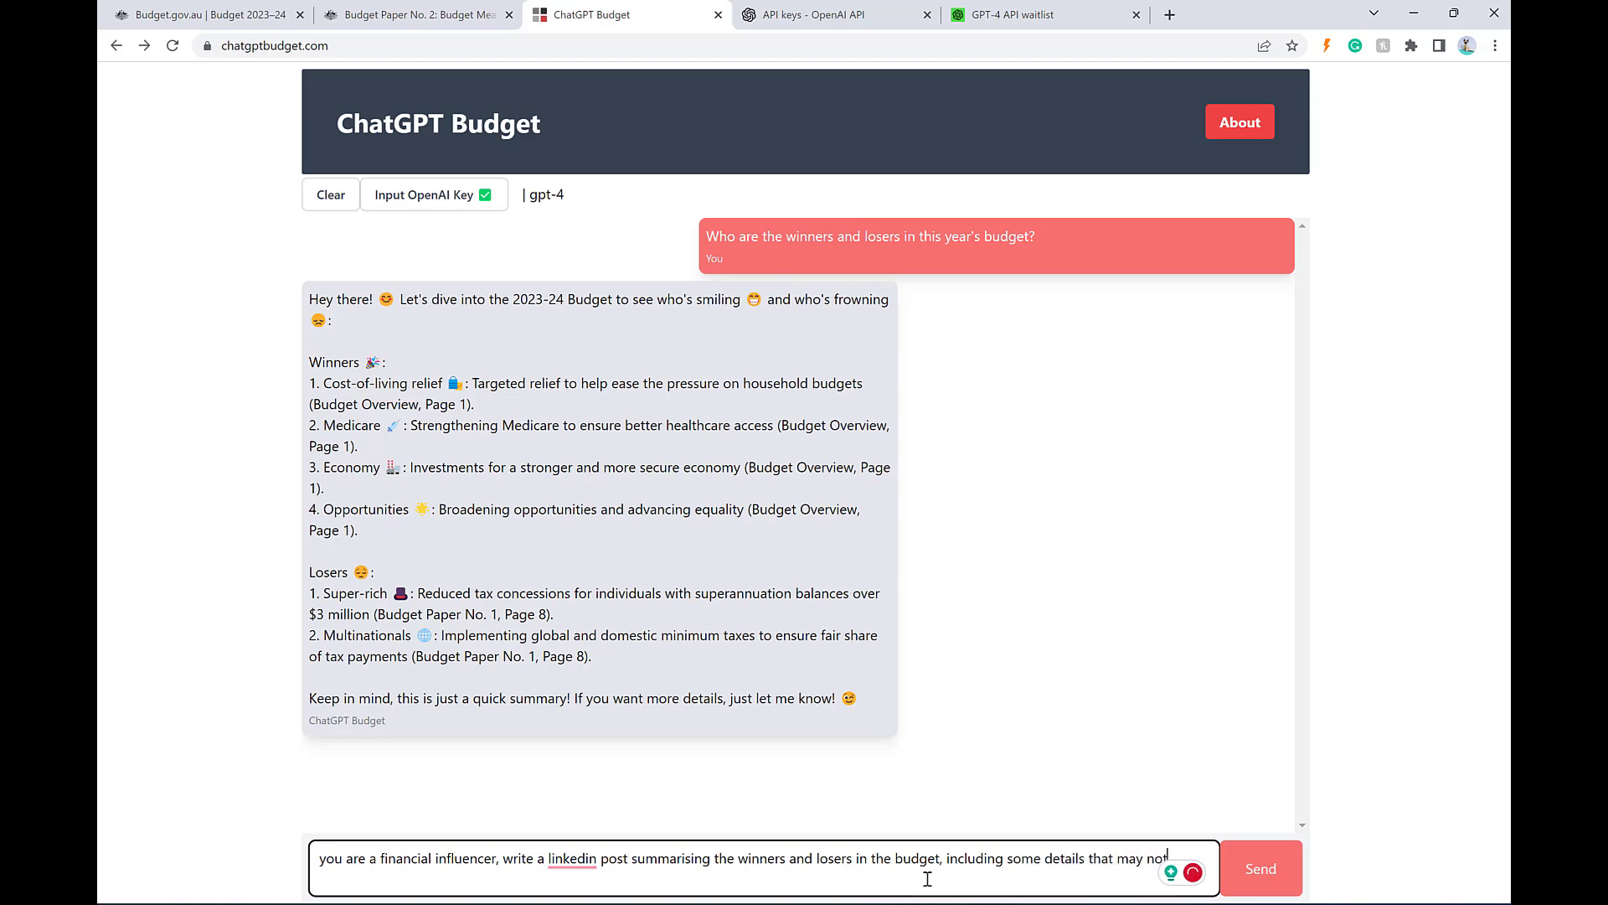
text( have been obvious to)
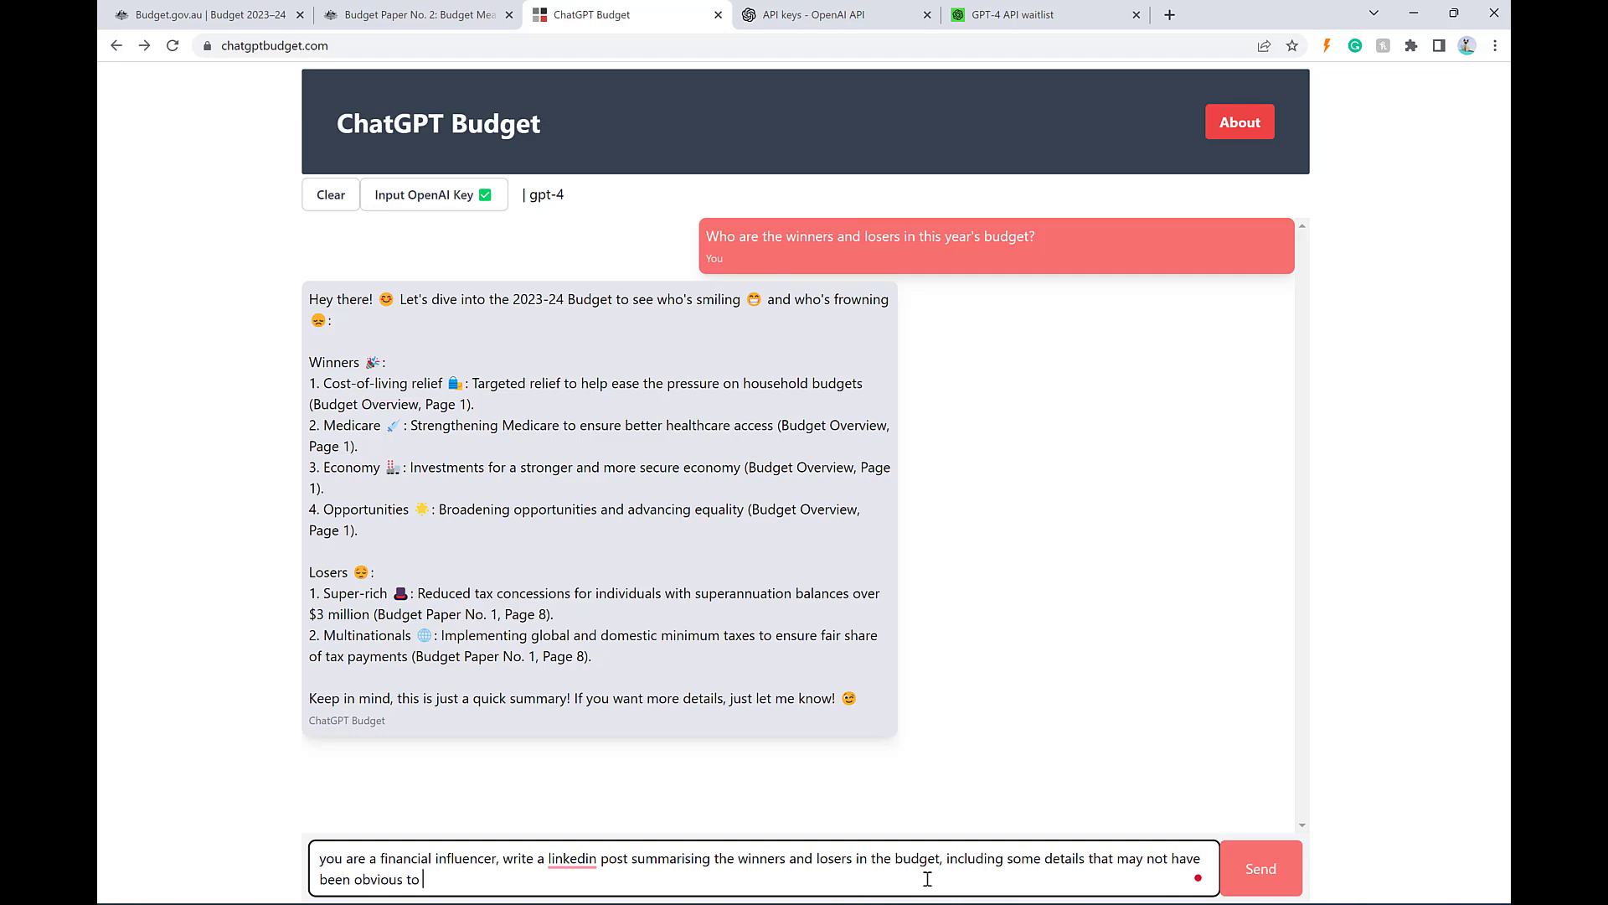
text( a layperson)
click(1249, 872)
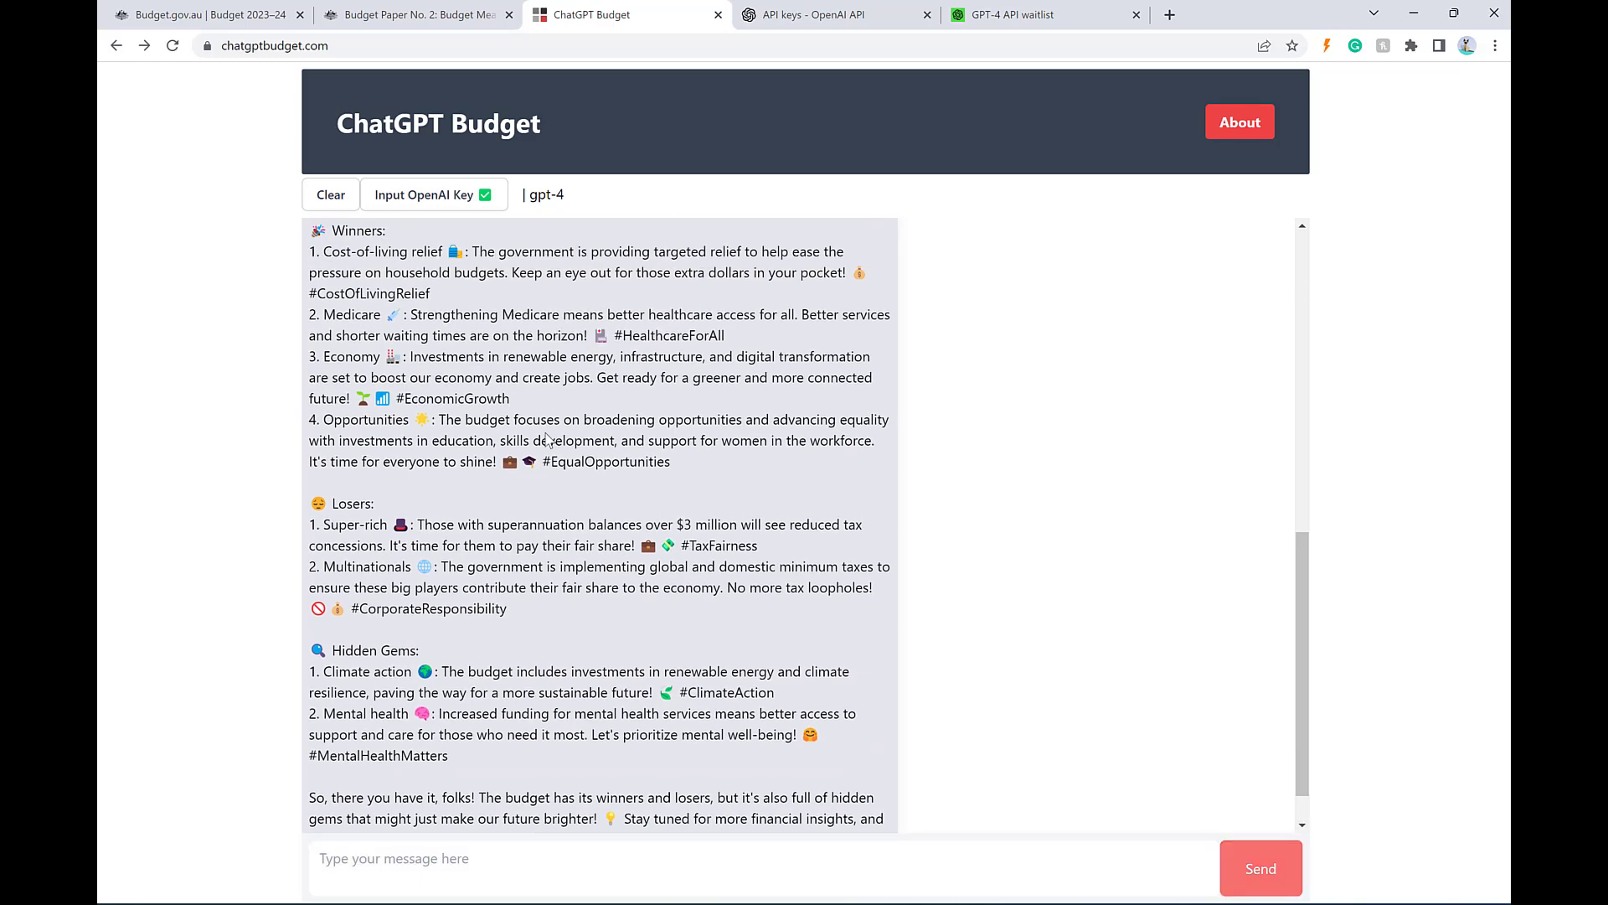
scroll(479, 410, up, 3)
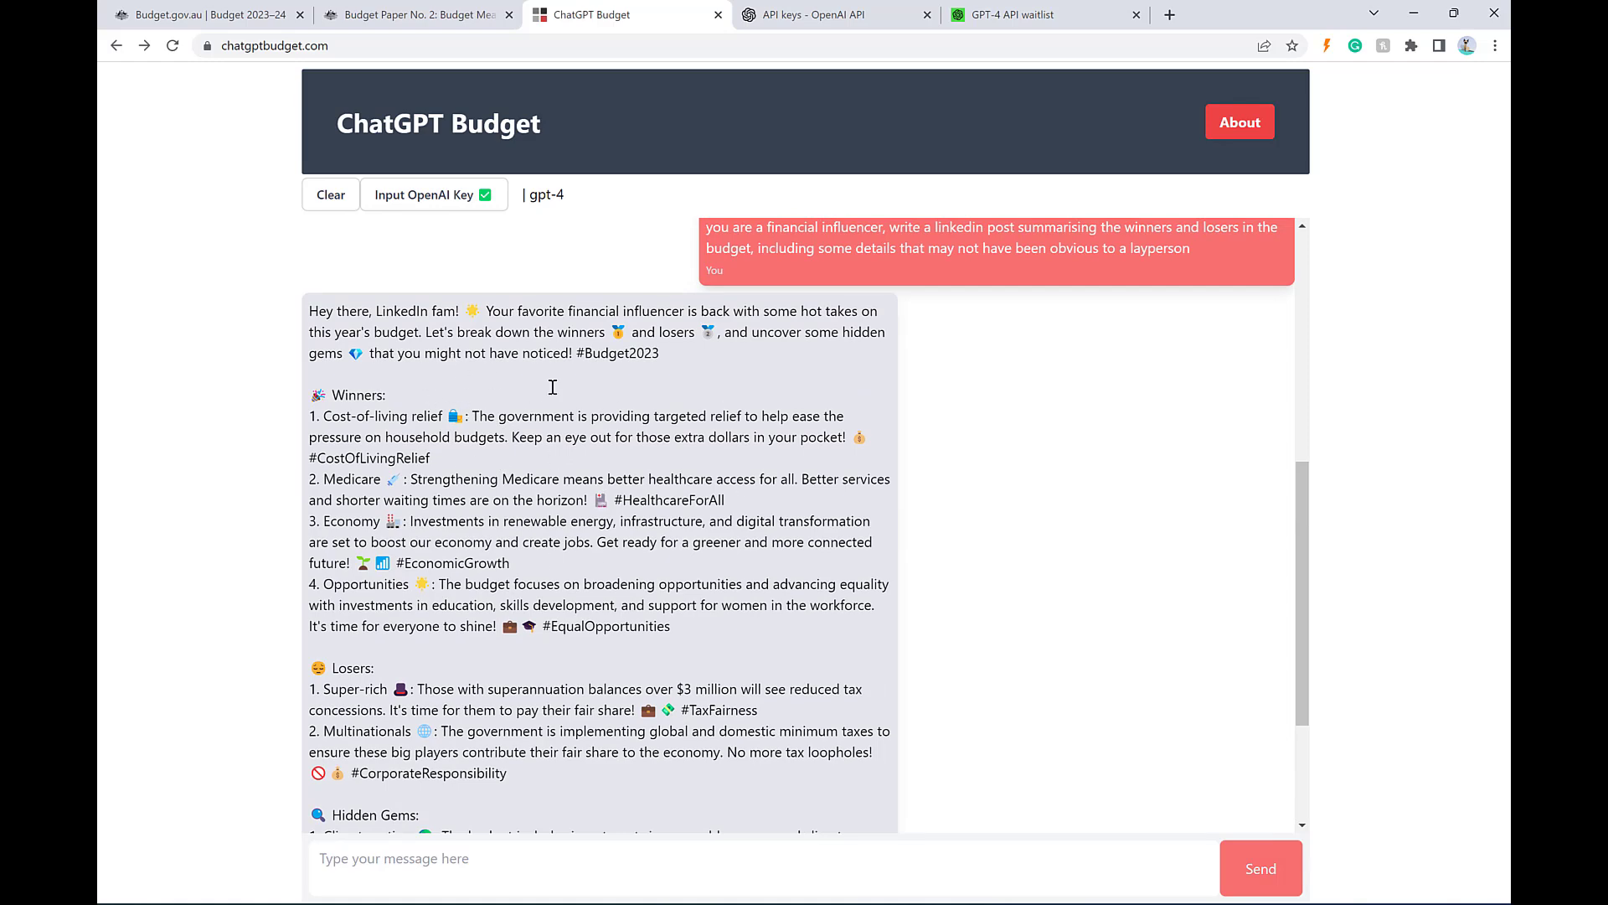
scroll(603, 419, down, 3)
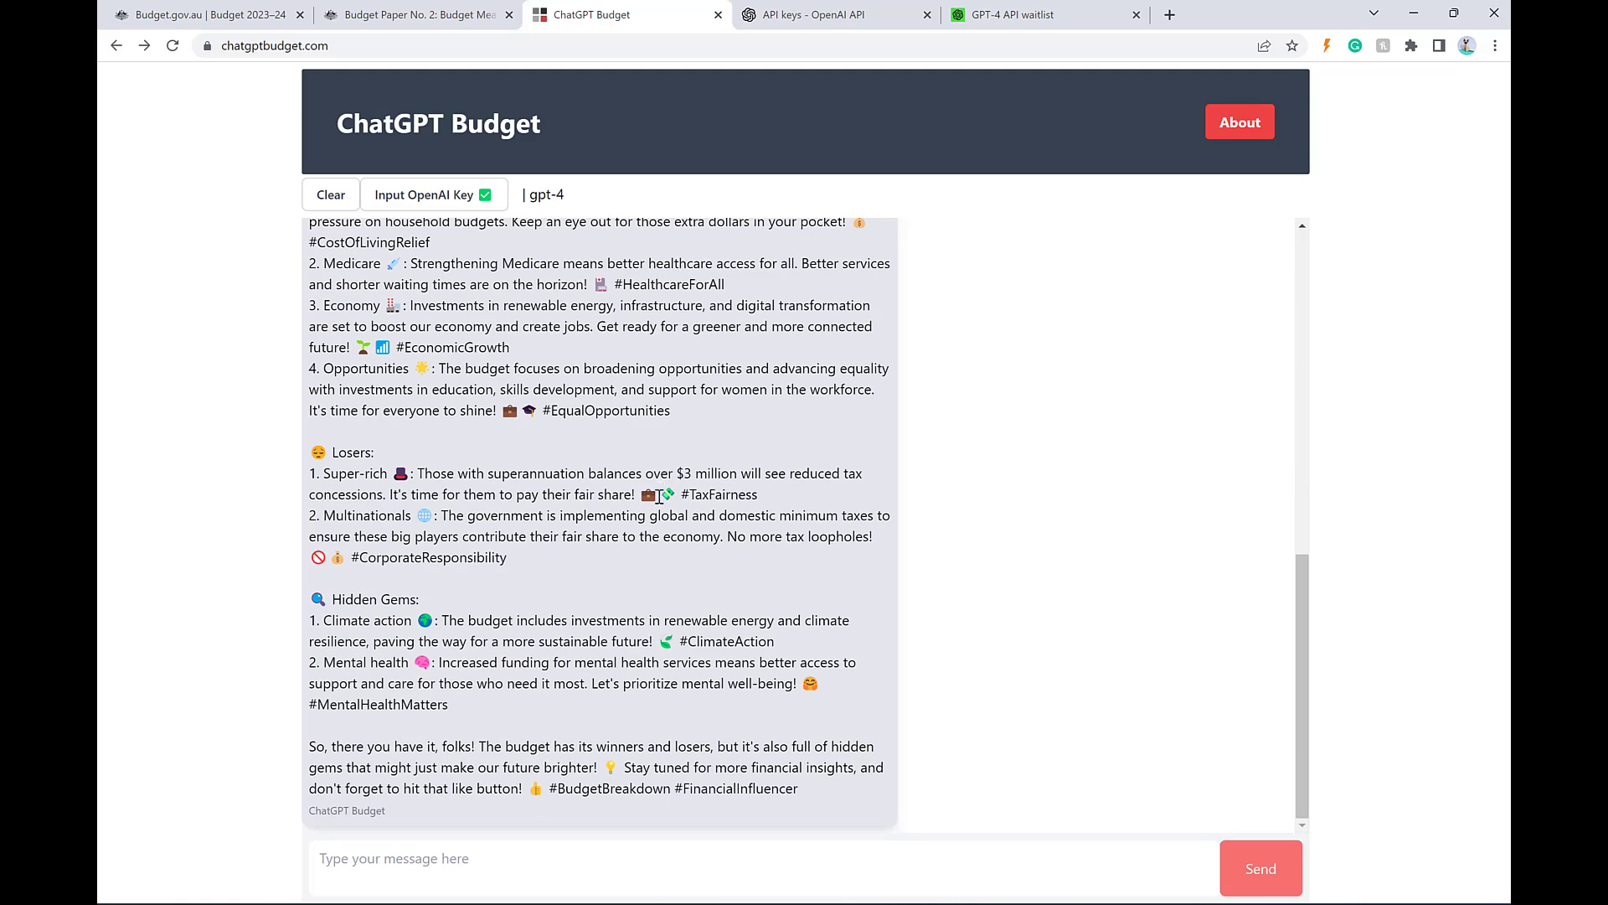
- Ask 'tell me more about the climate action in the budget'
click(822, 876)
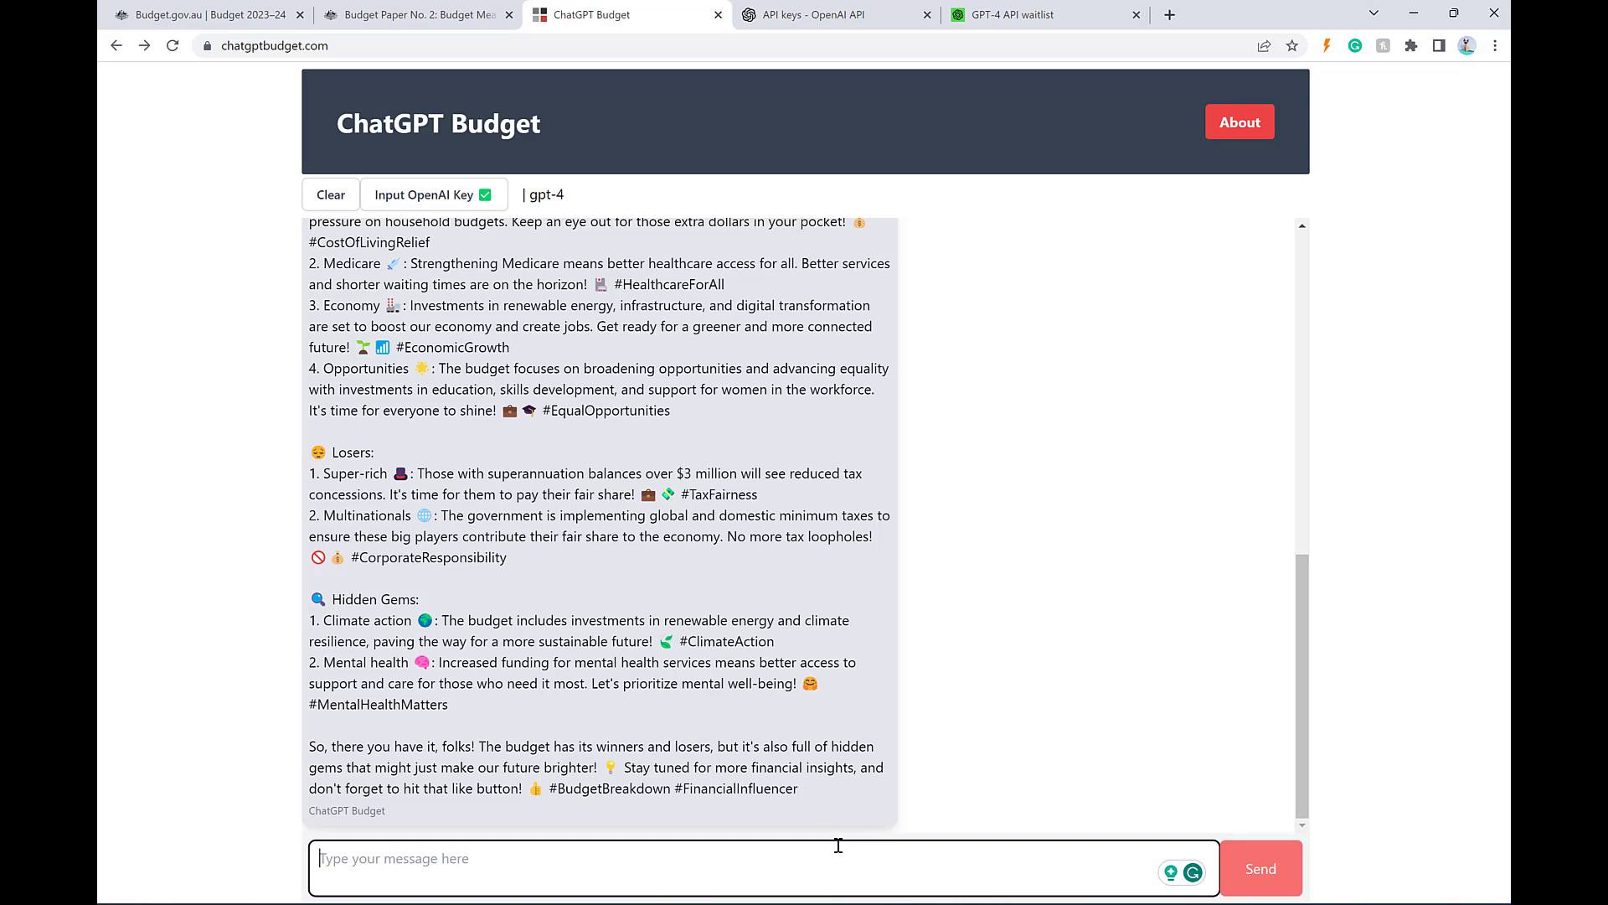
text(tell me more about the climate ac)
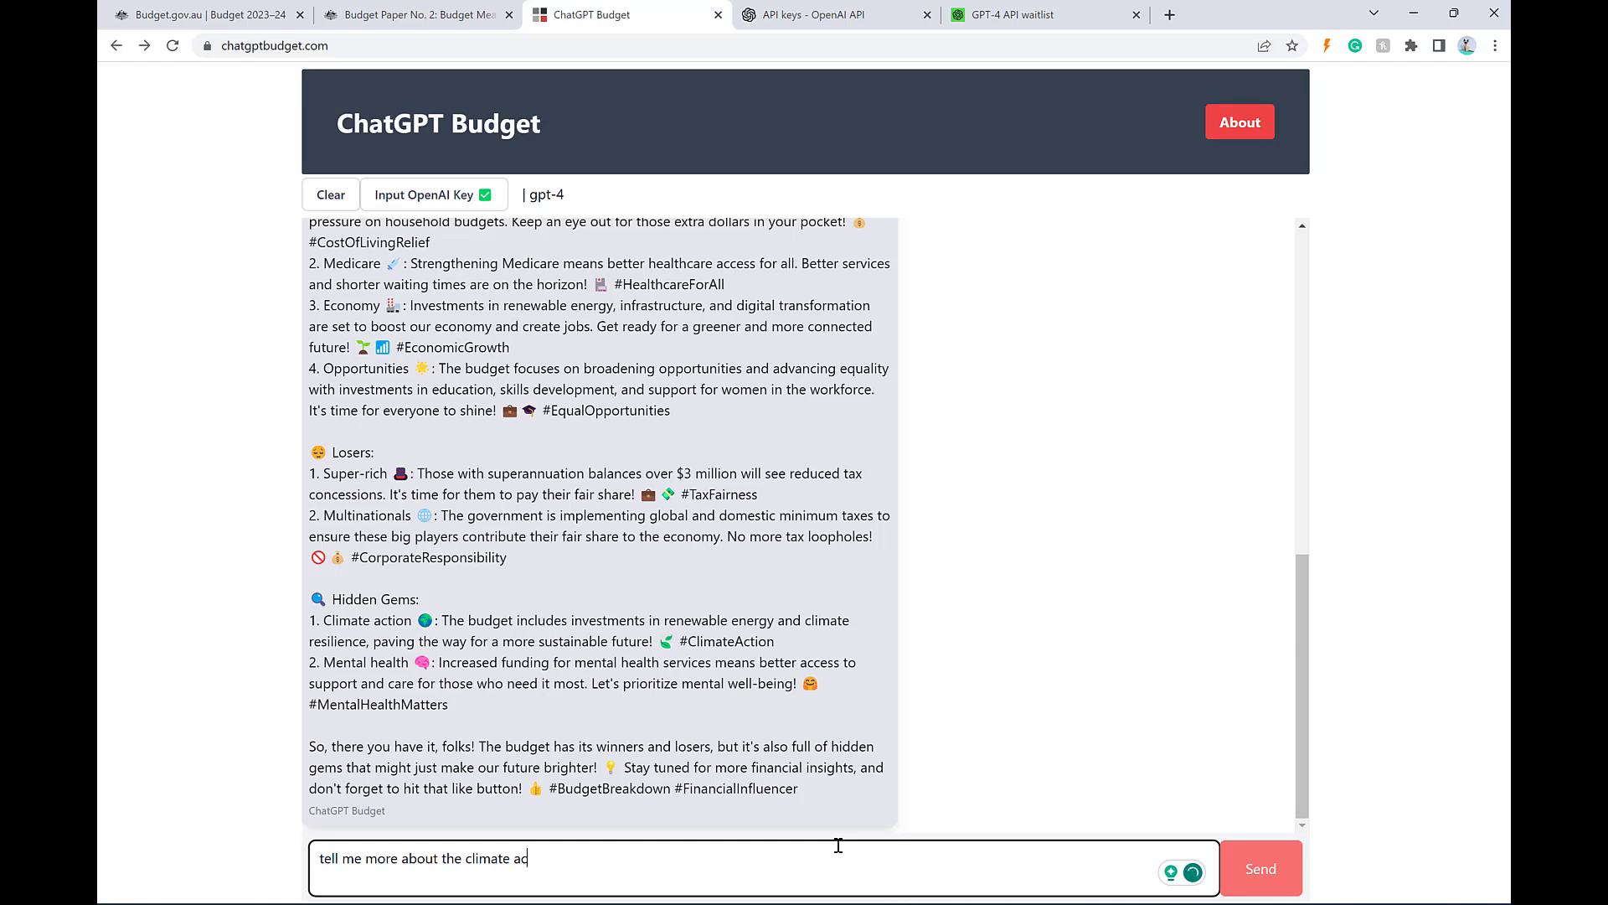
text(tion in the budget)
key(Return)
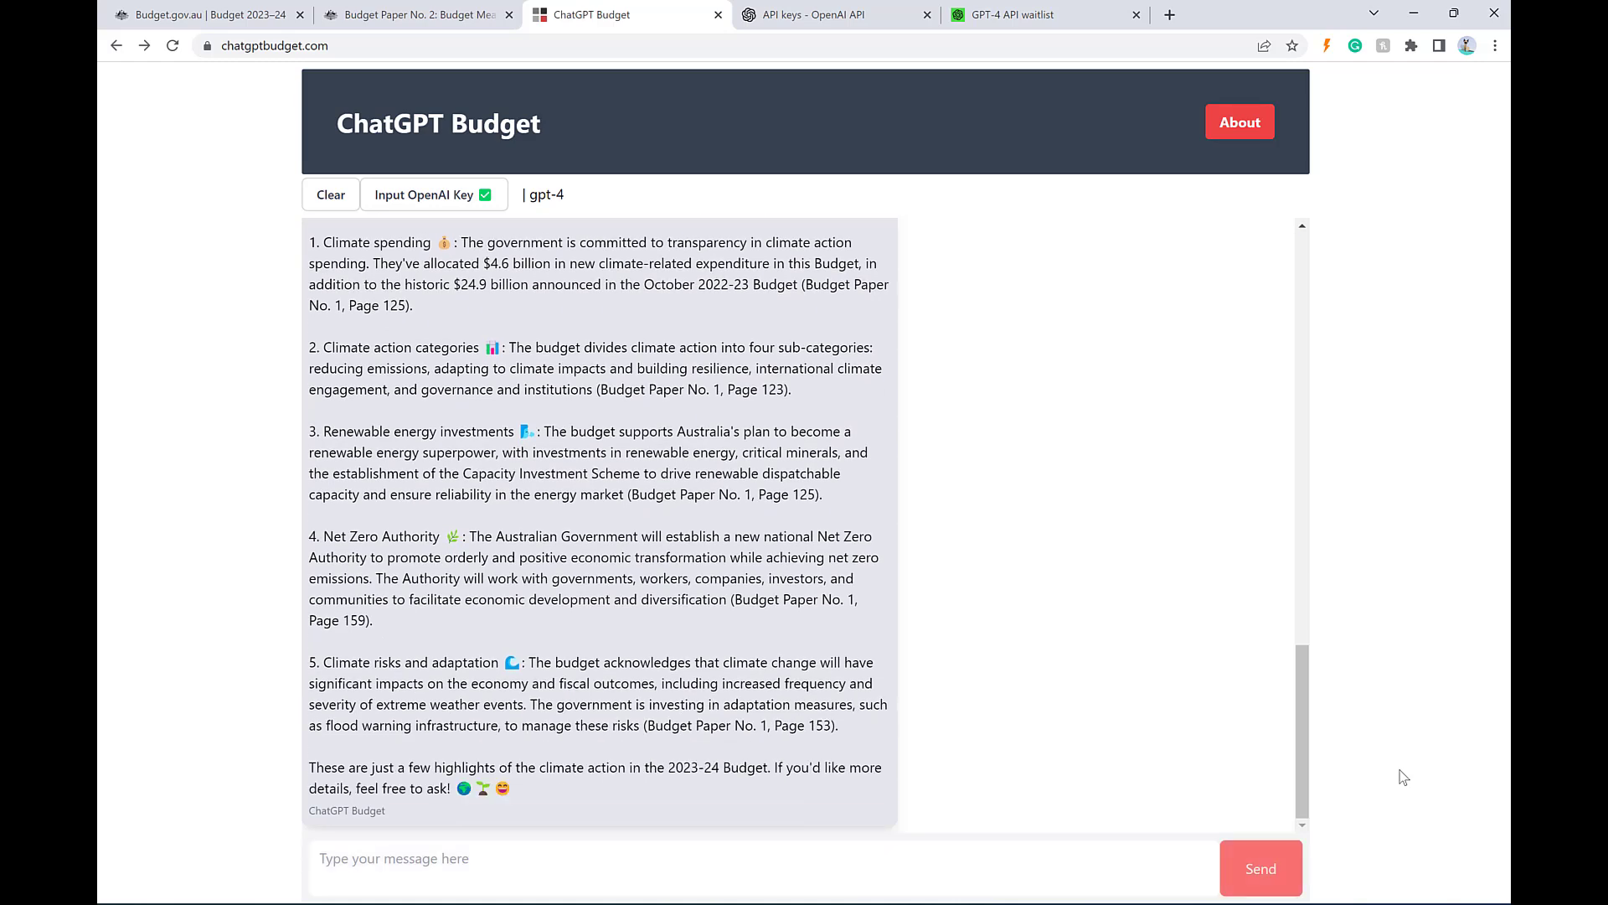
- Review the five climate highlights, checking the Budget Paper No. 1, Page 125 reference
scroll(503, 457, up, 1)
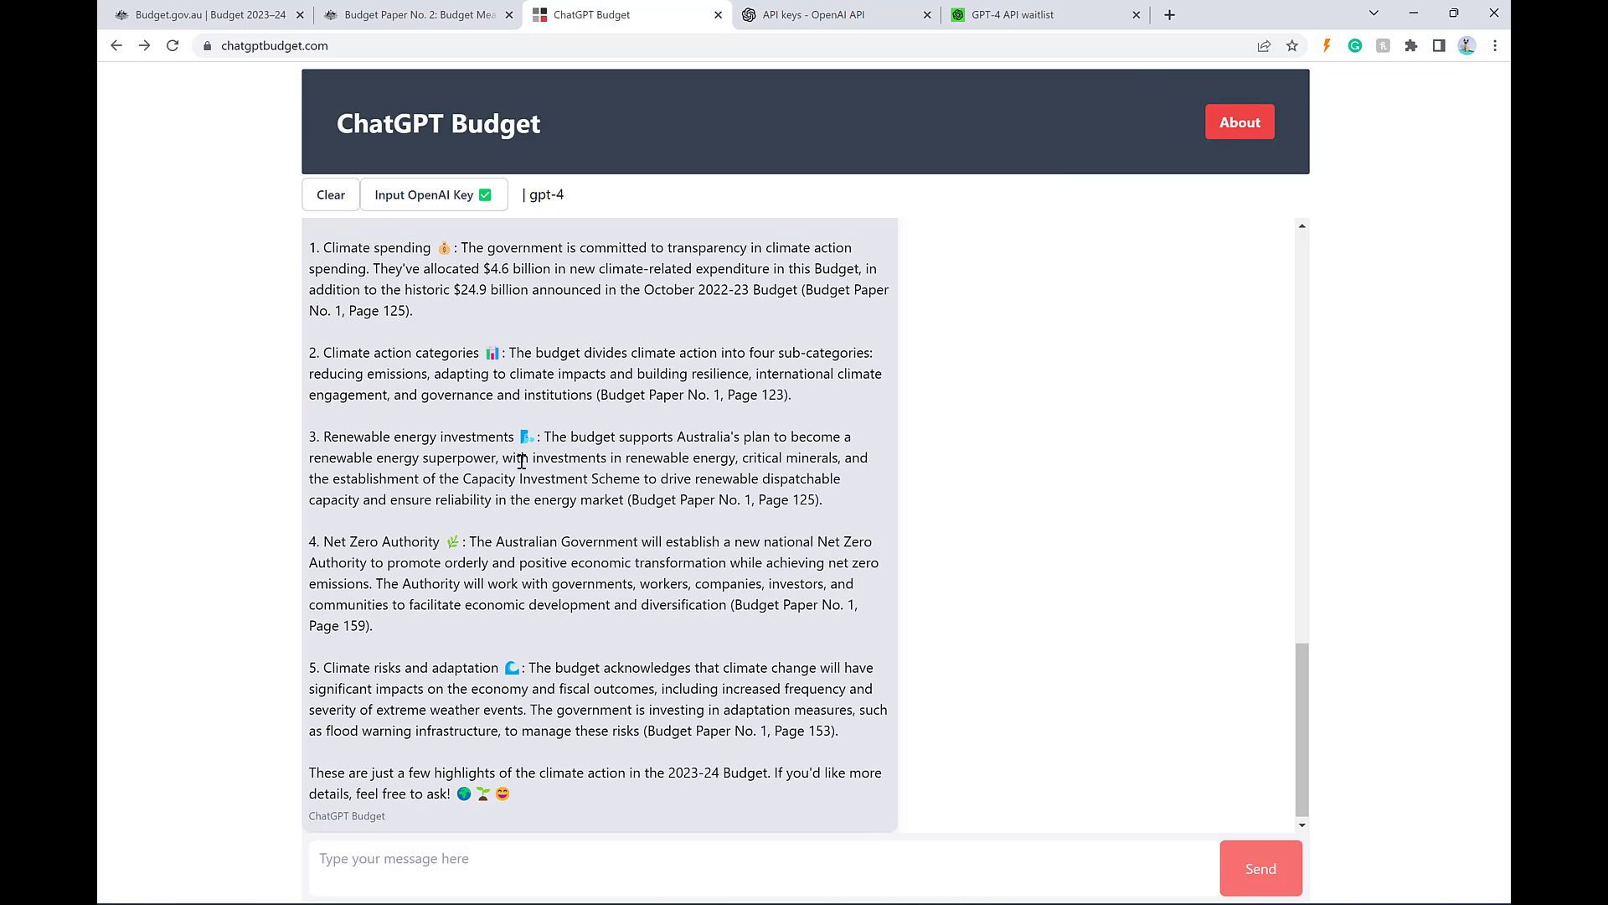
scroll(528, 460, up, 3)
scroll(679, 388, down, 2)
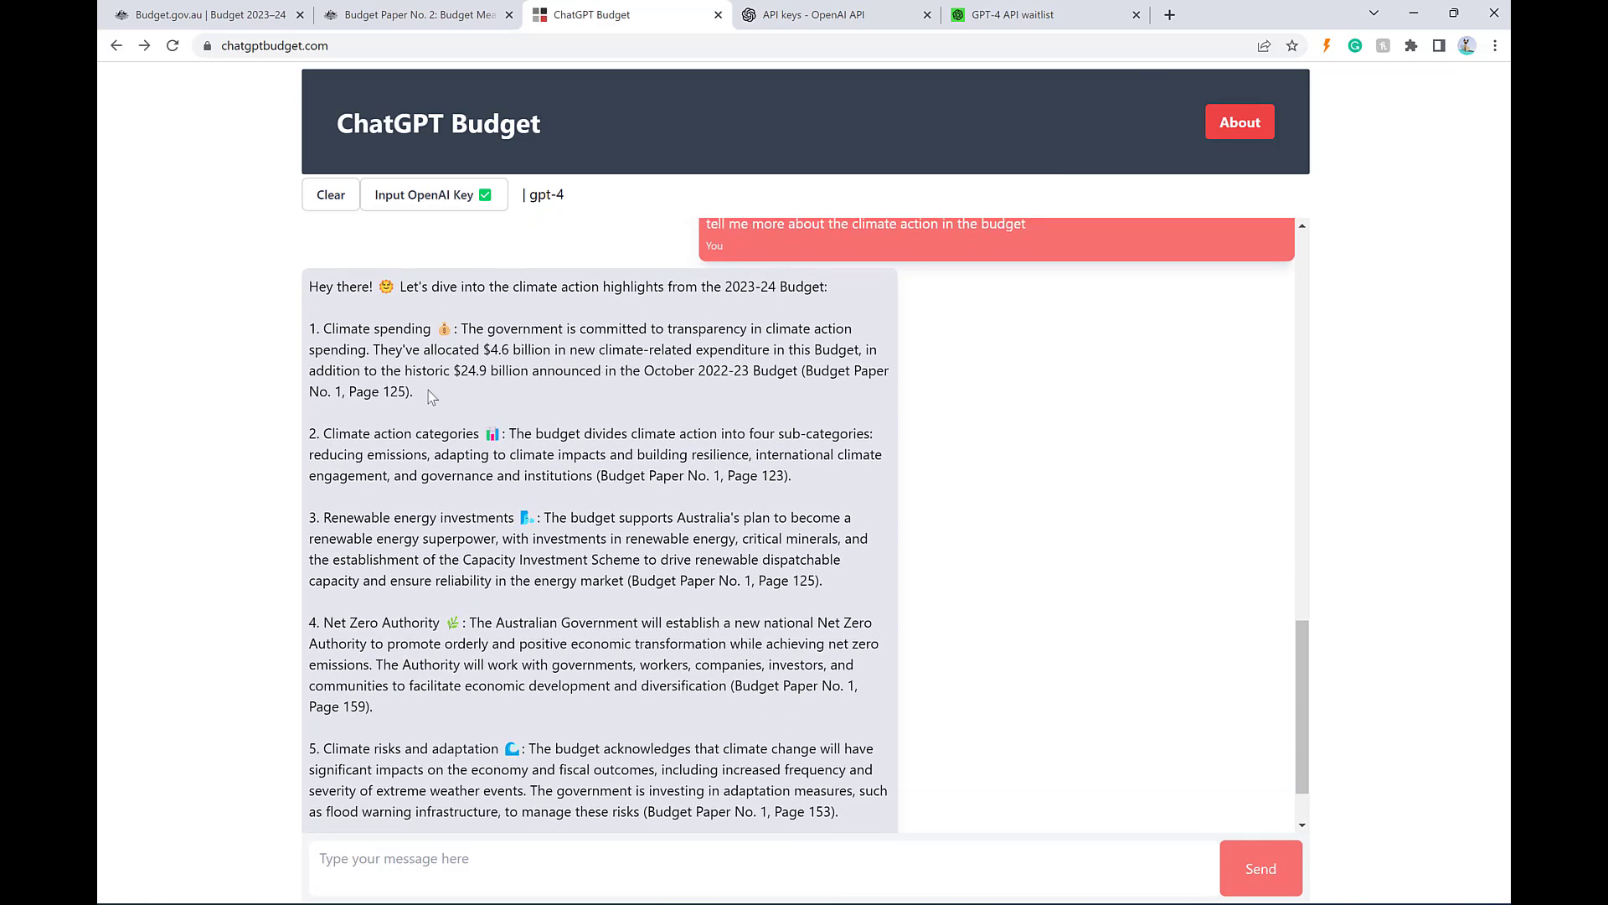
drag(413, 391, 805, 371)
click(765, 392)
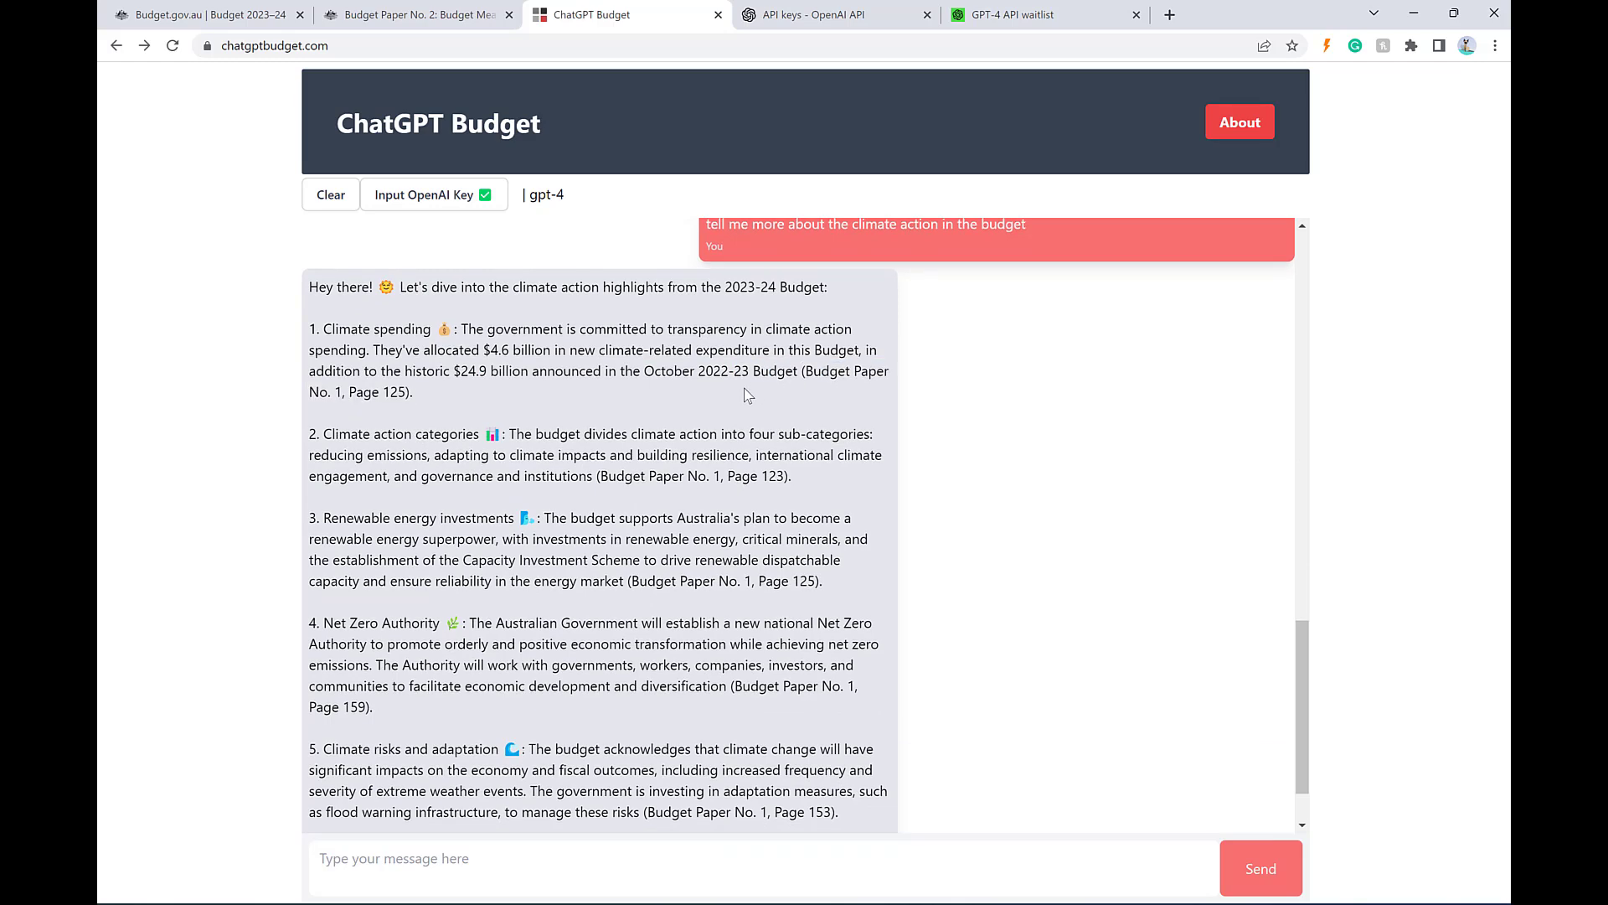
scroll(836, 461, up, 3)
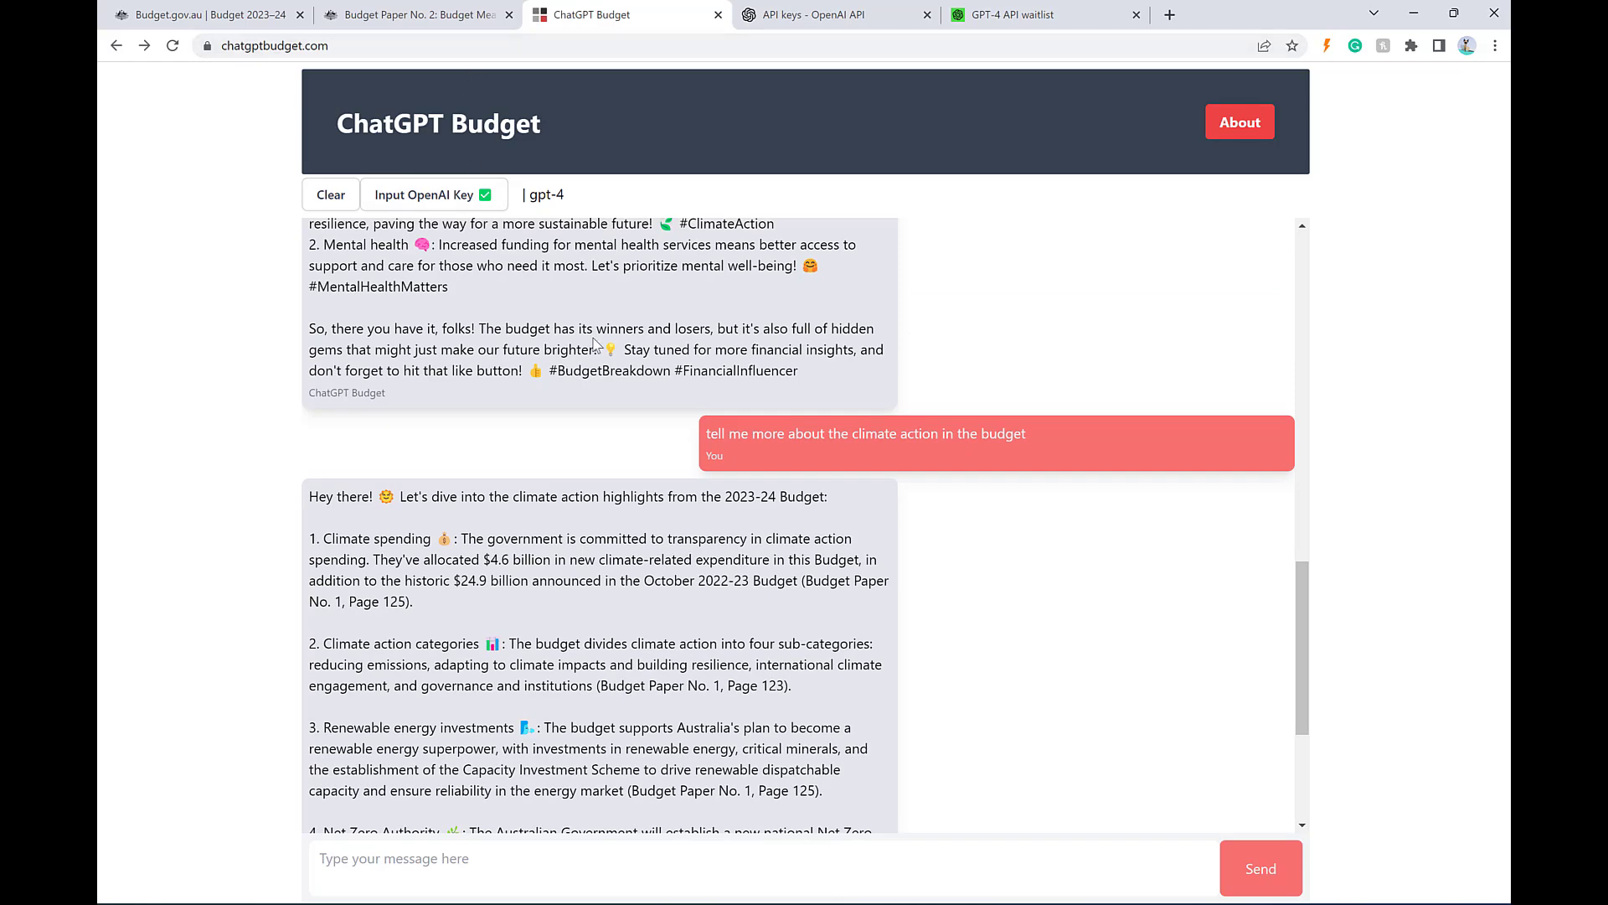
scroll(693, 425, down, 5)
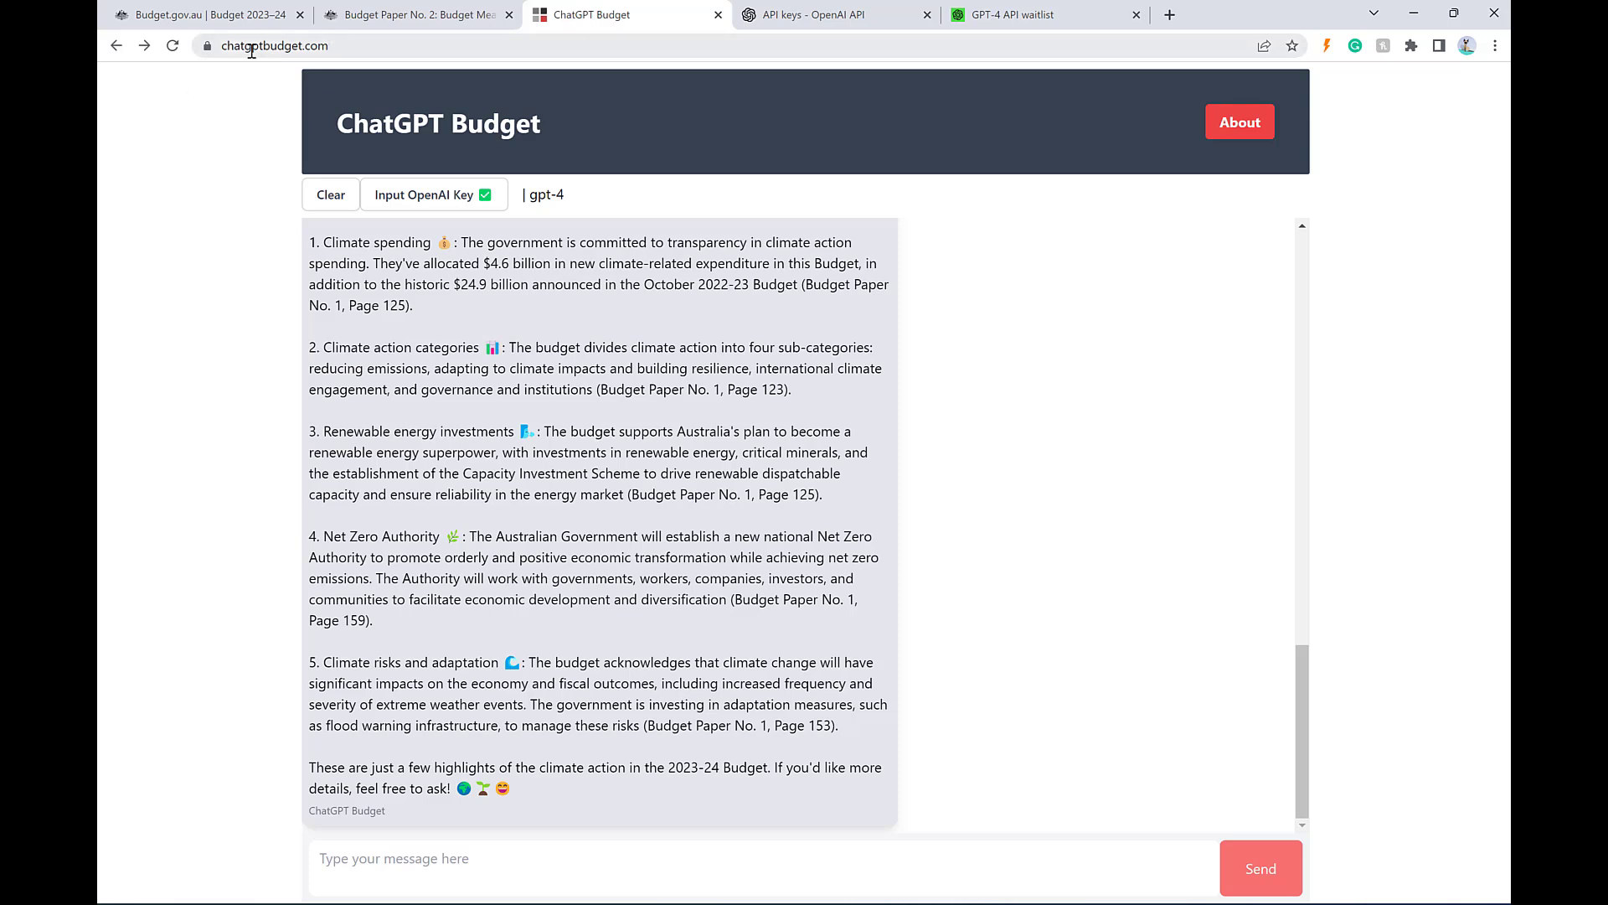
- Select the site's full web address, then reopen the OpenAI key window and select the saved API key
click(333, 45)
click(341, 45)
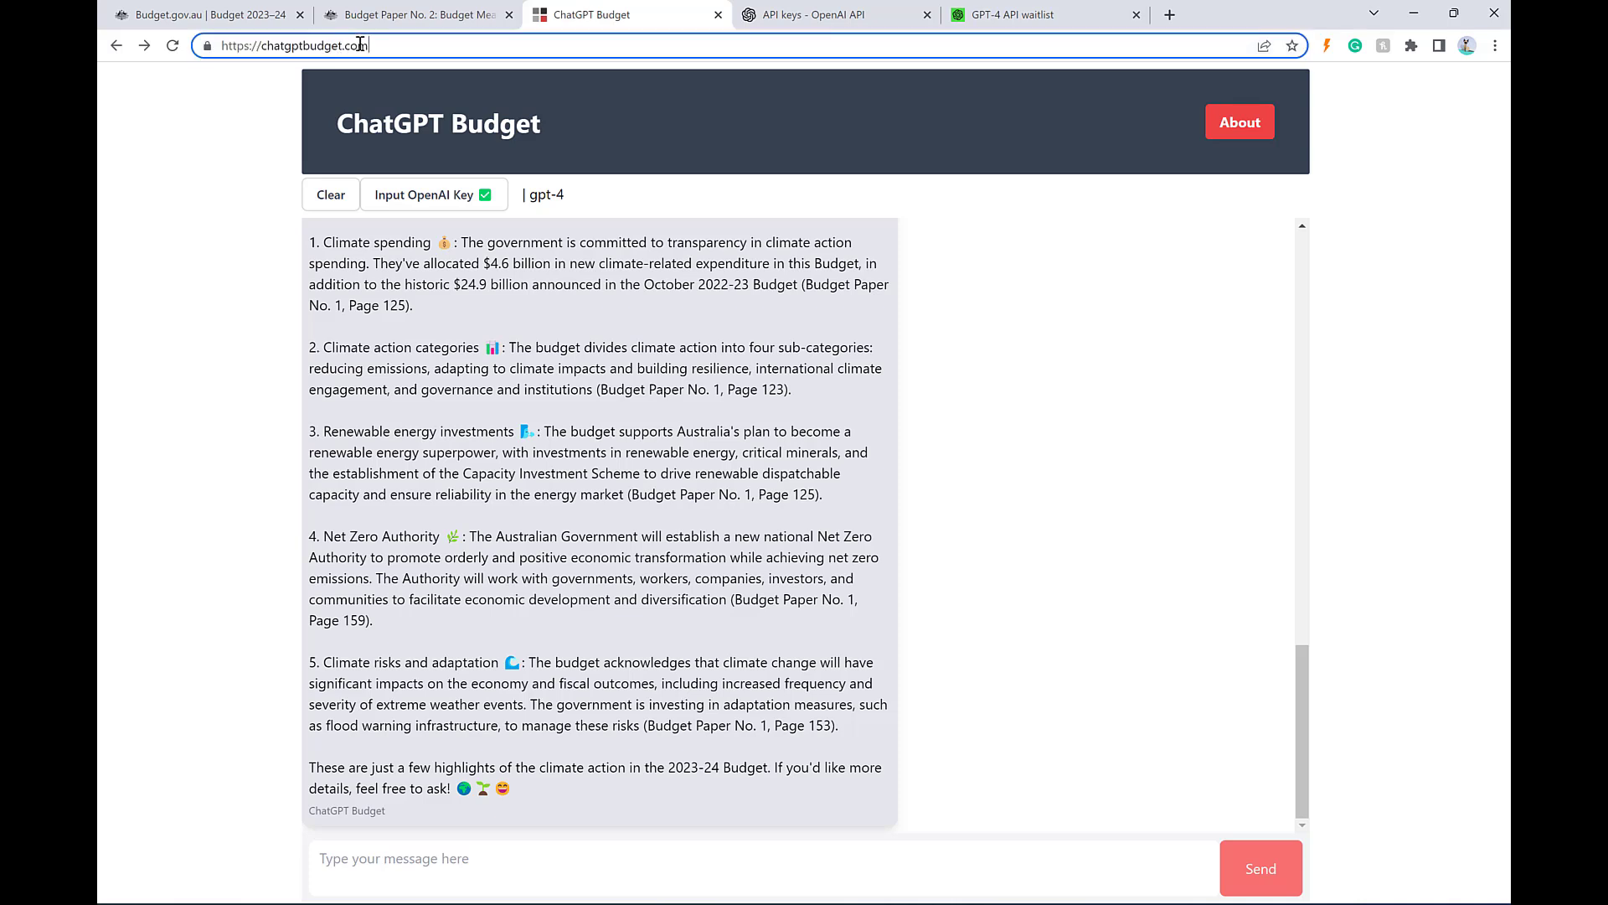
key(ctrl+a)
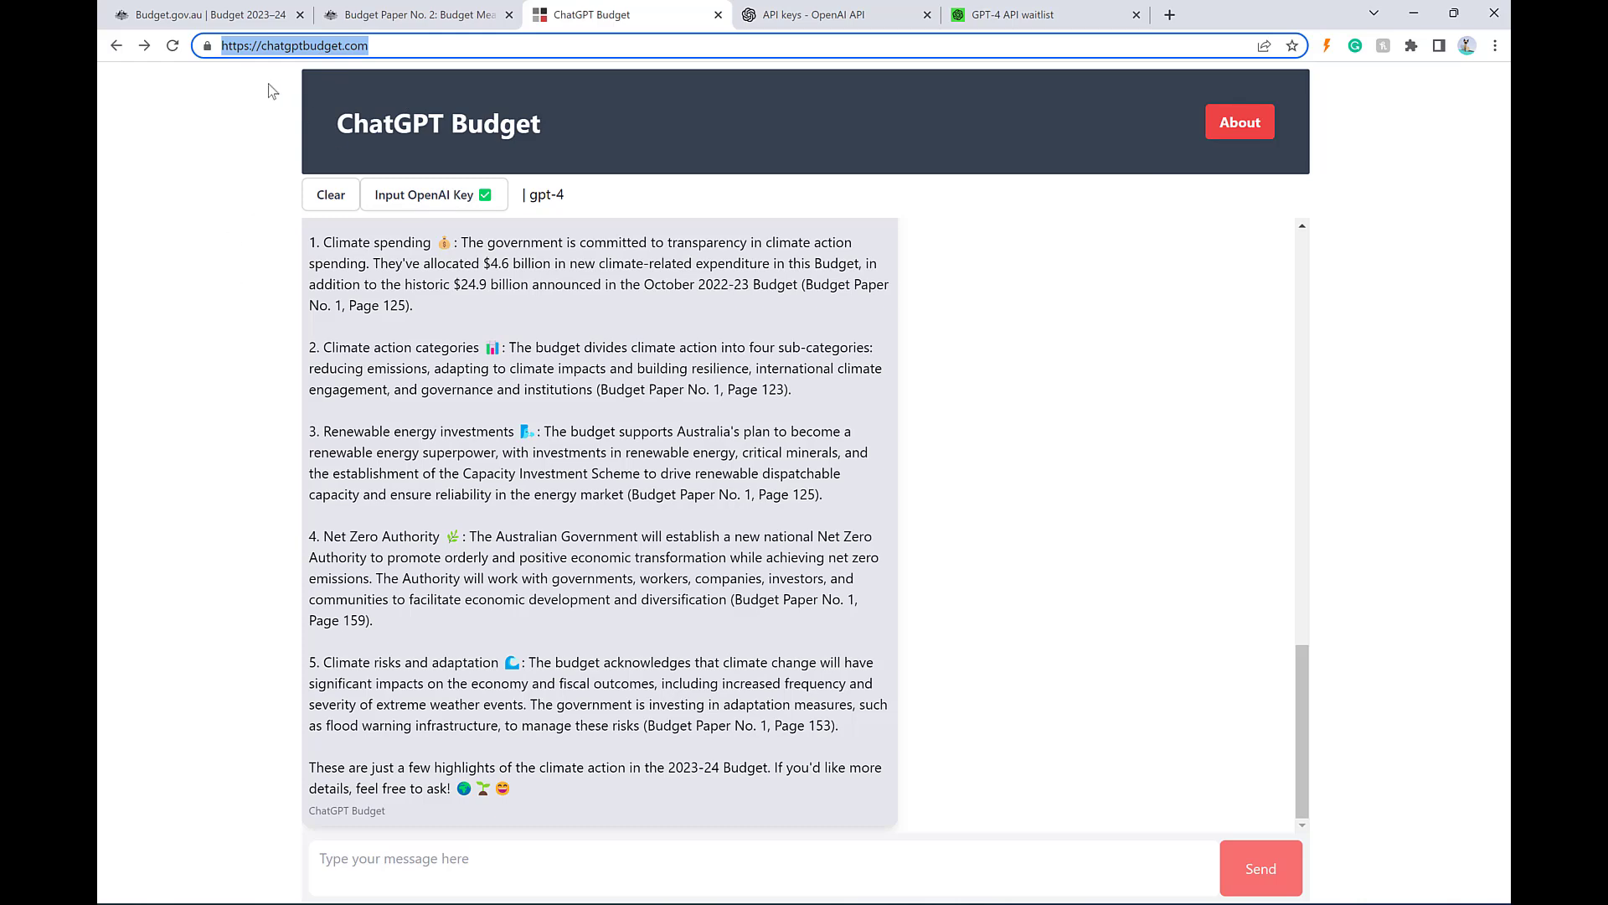
click(423, 201)
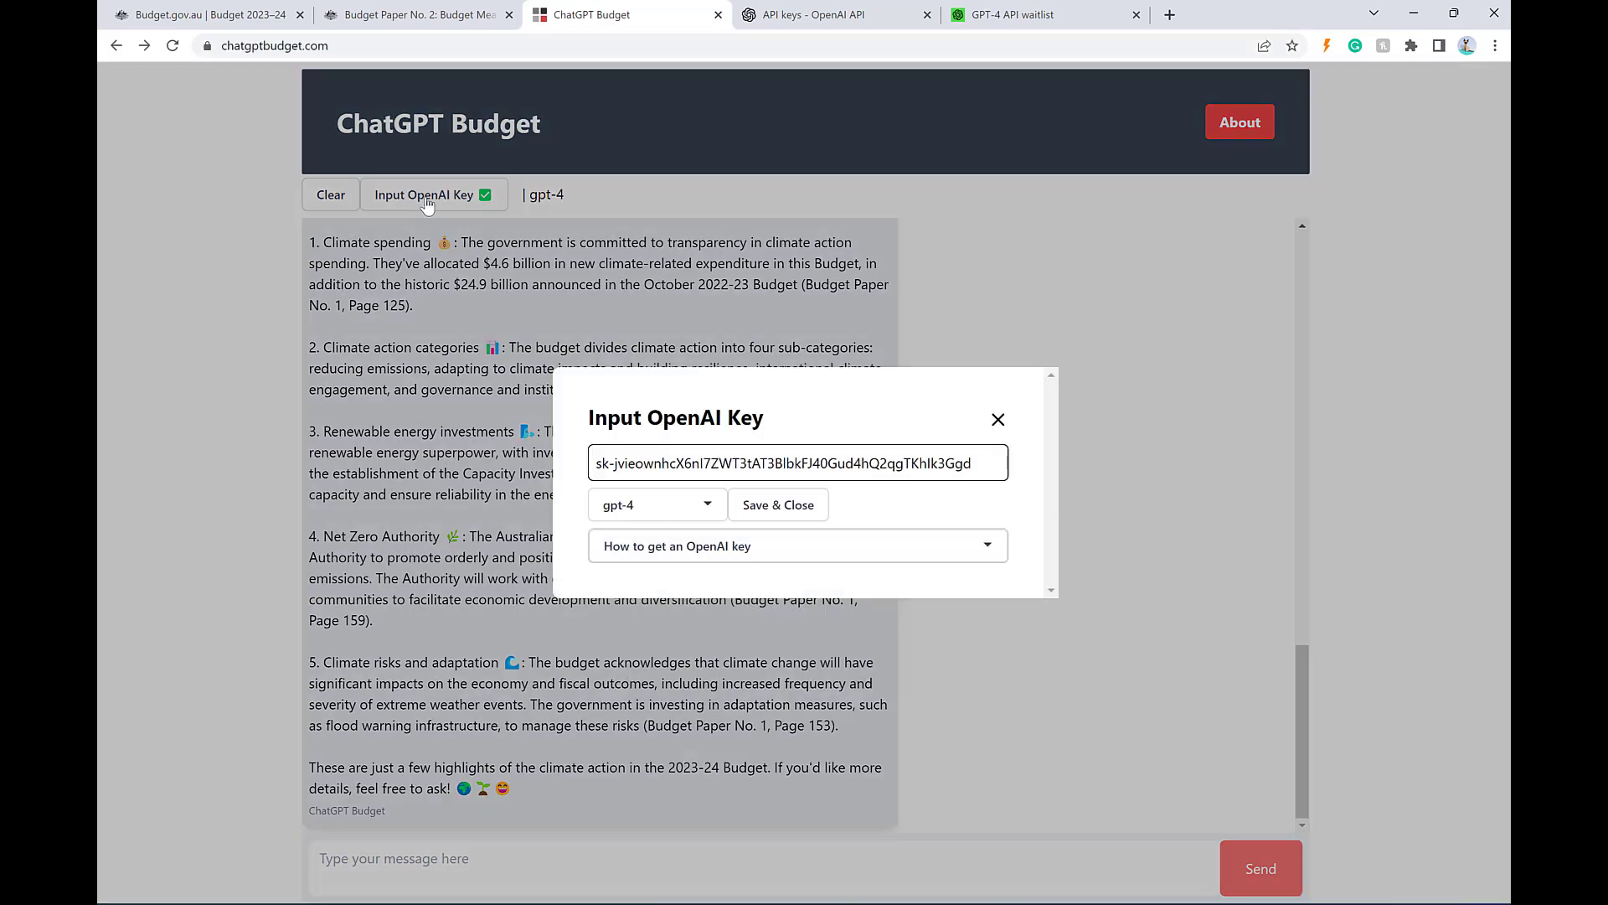
drag(974, 468, 530, 475)
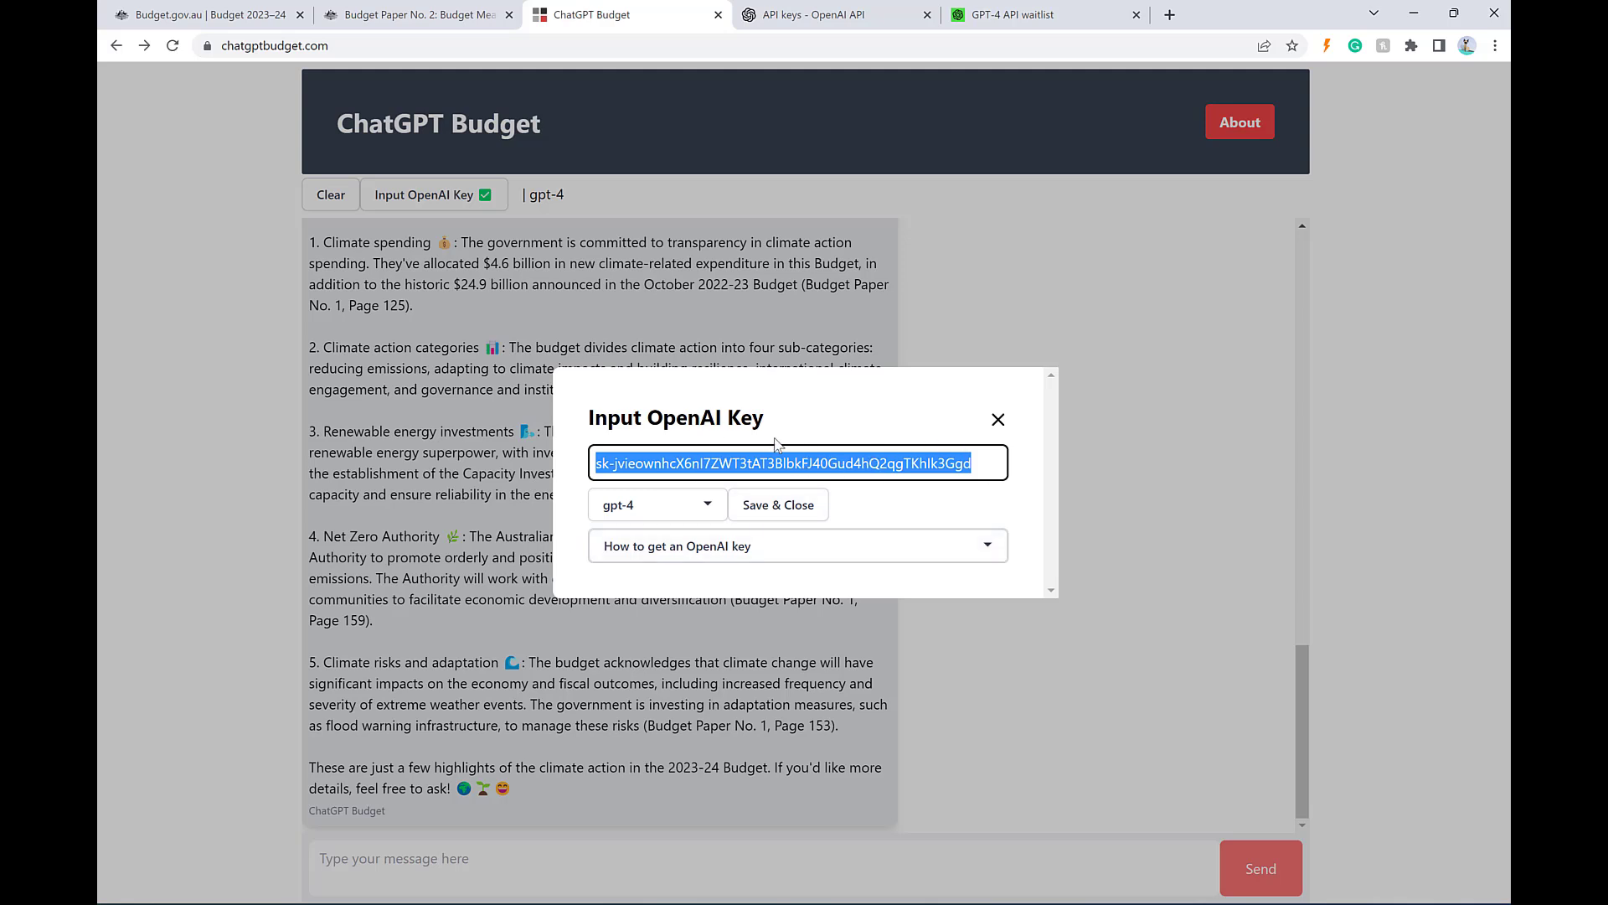
click(998, 420)
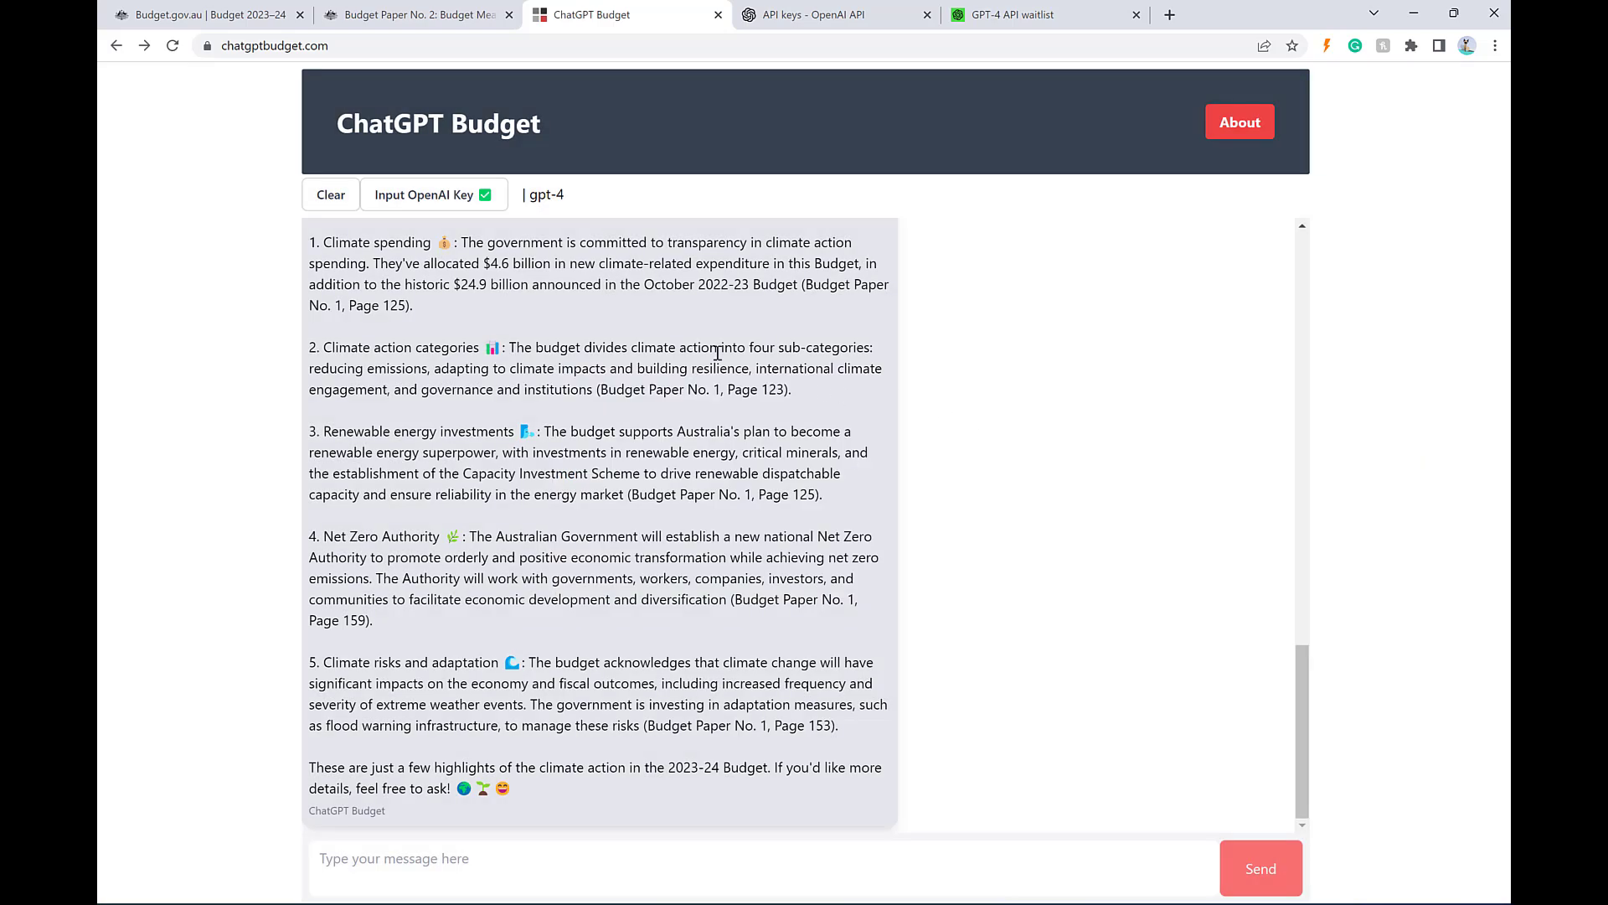
click(484, 201)
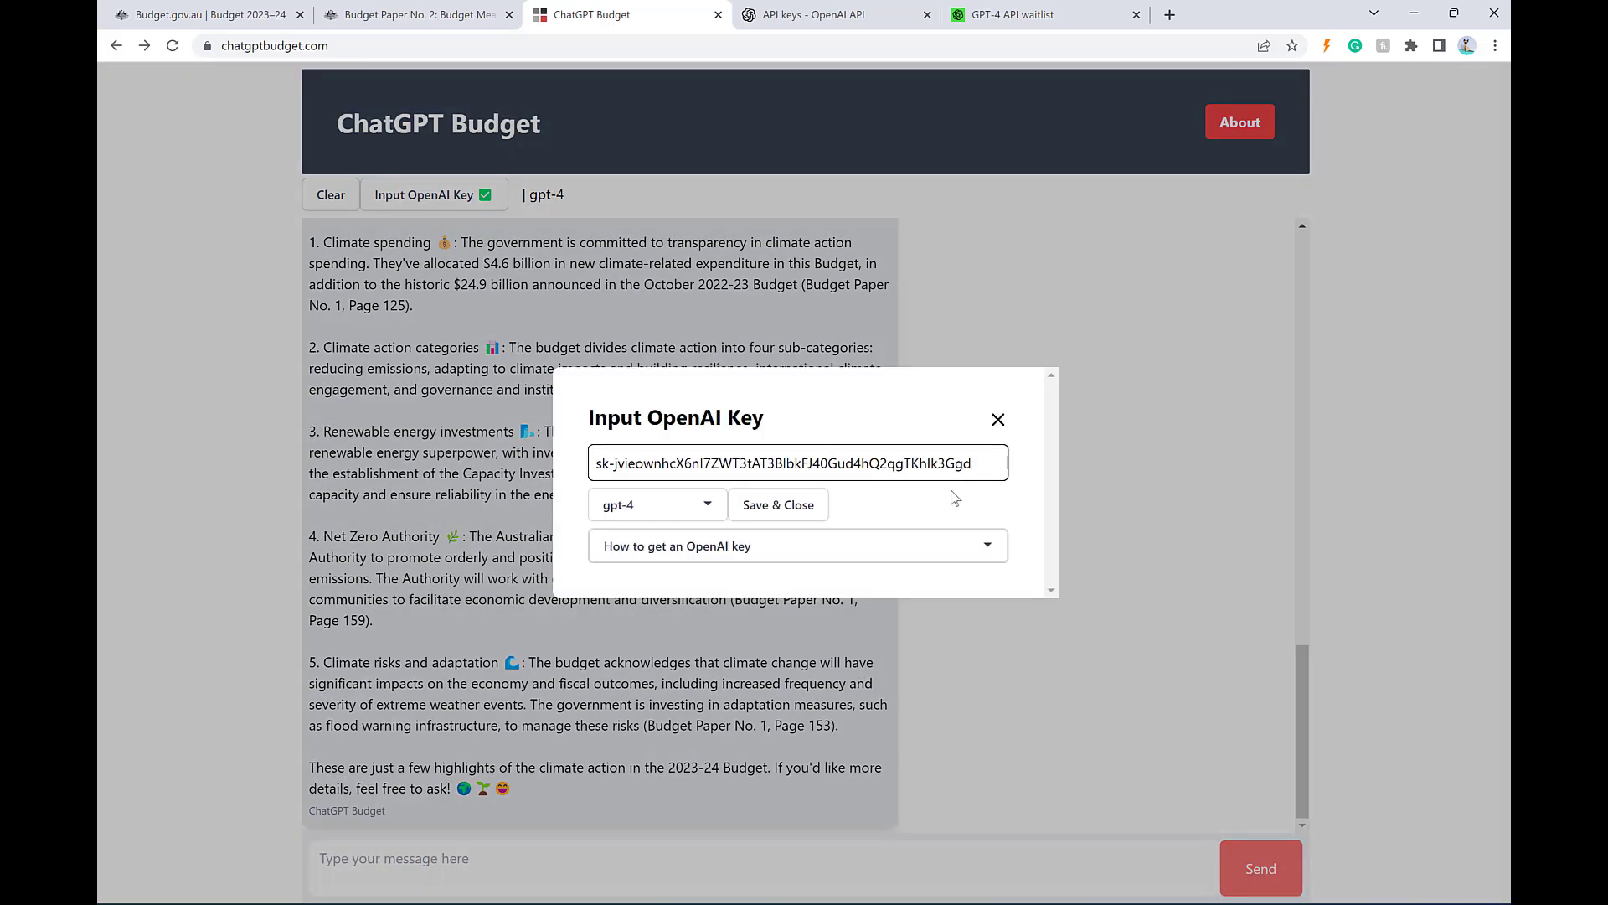
drag(976, 468, 452, 470)
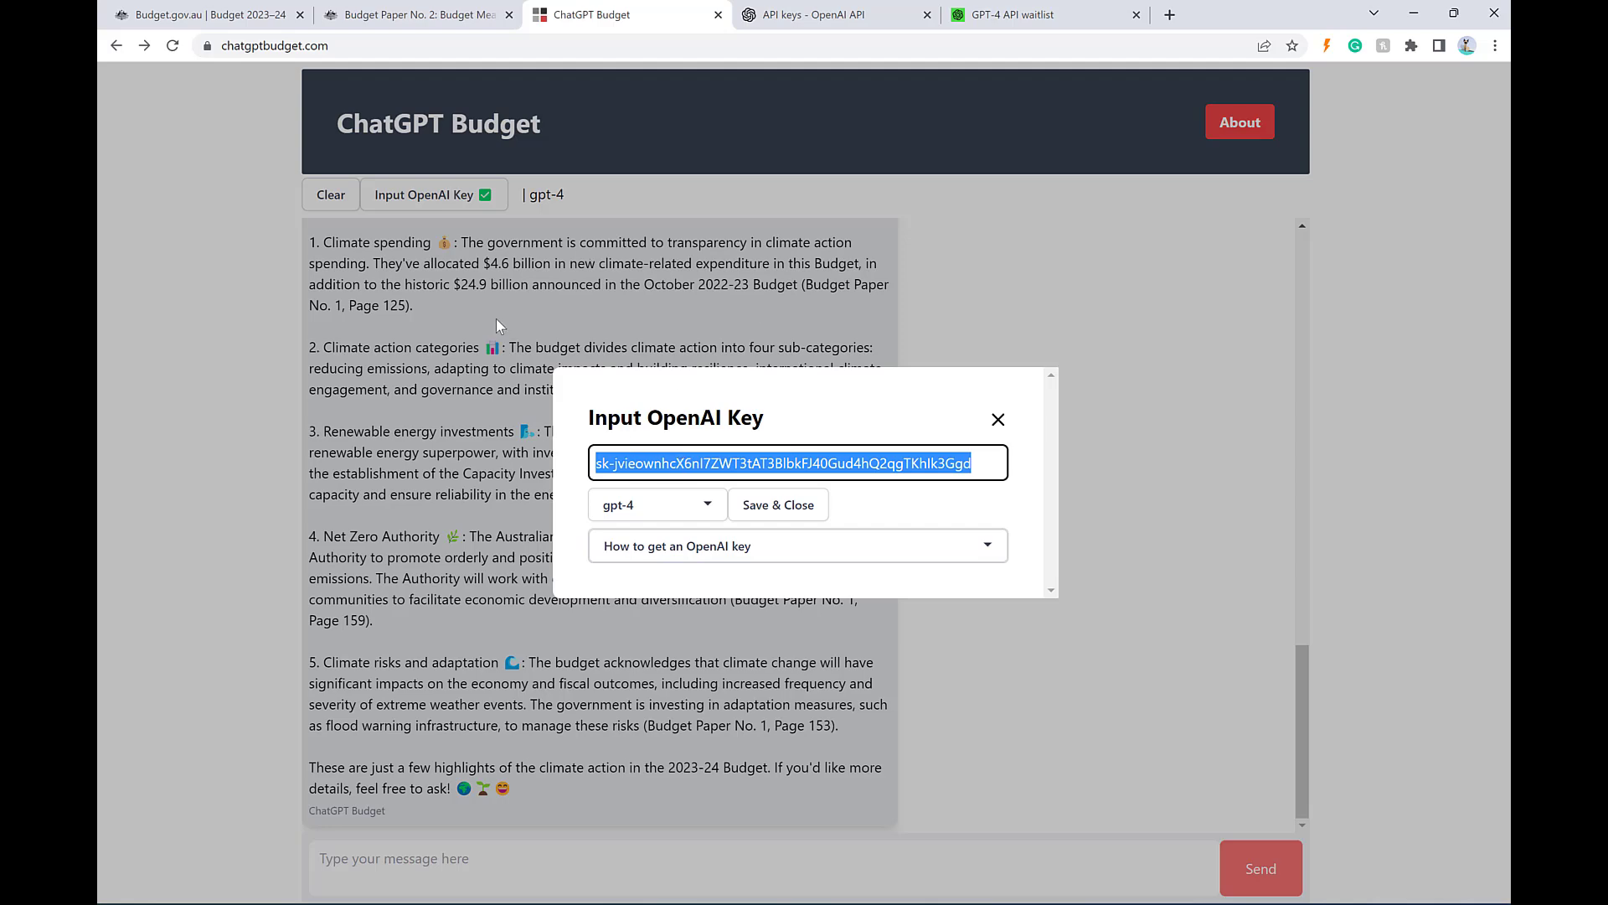
- Revoke the API key named Video on the OpenAI API keys page
click(814, 19)
click(1160, 592)
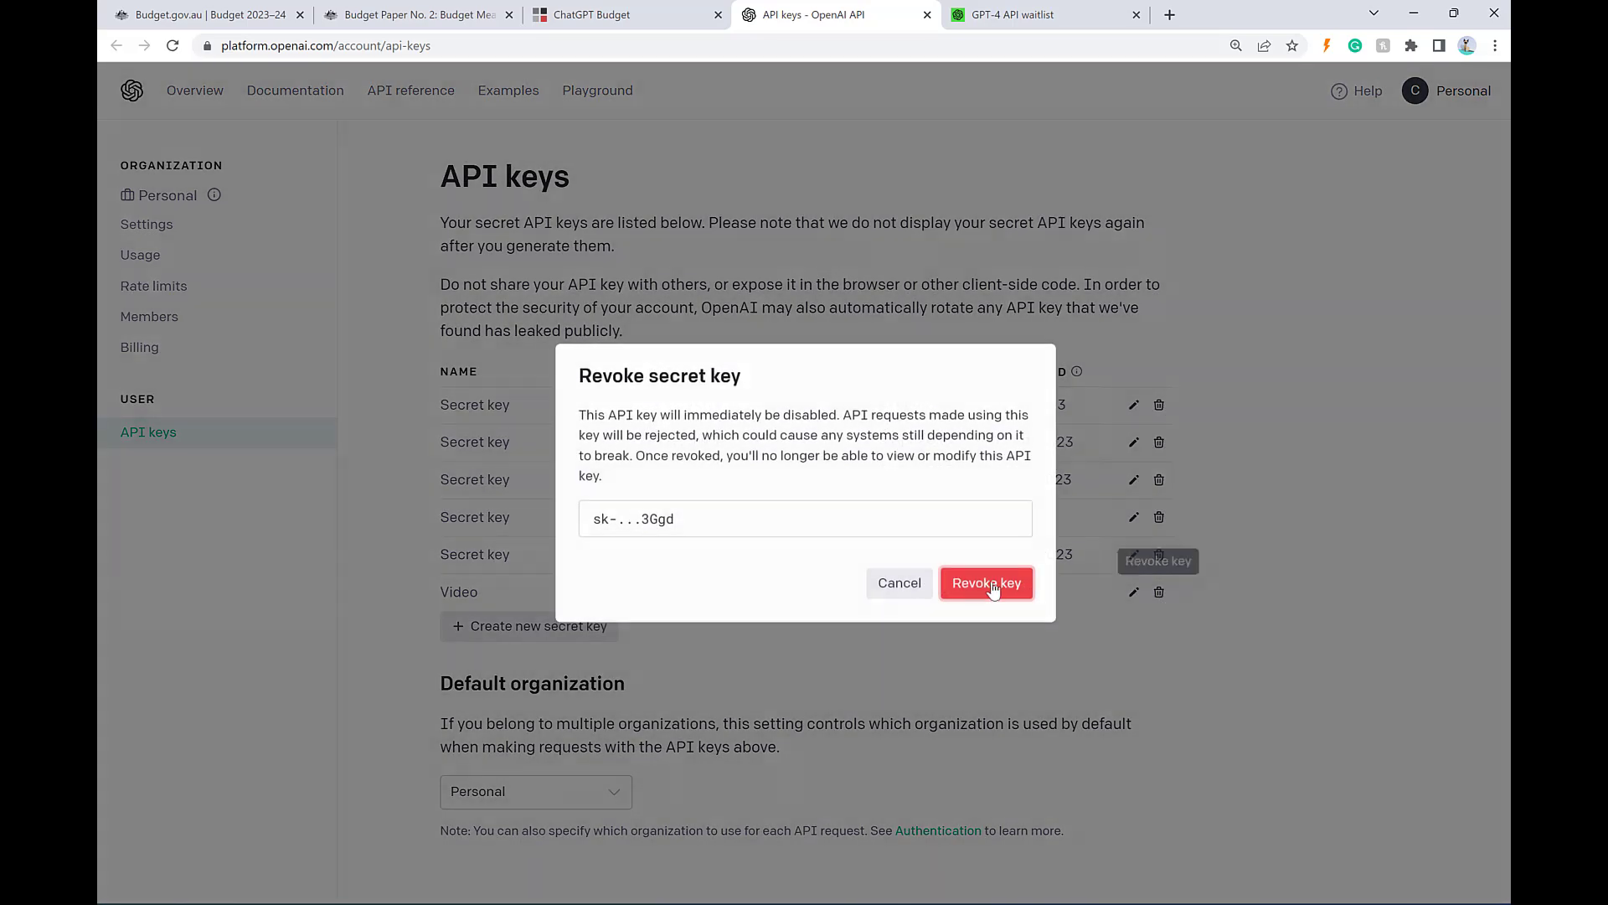
click(987, 584)
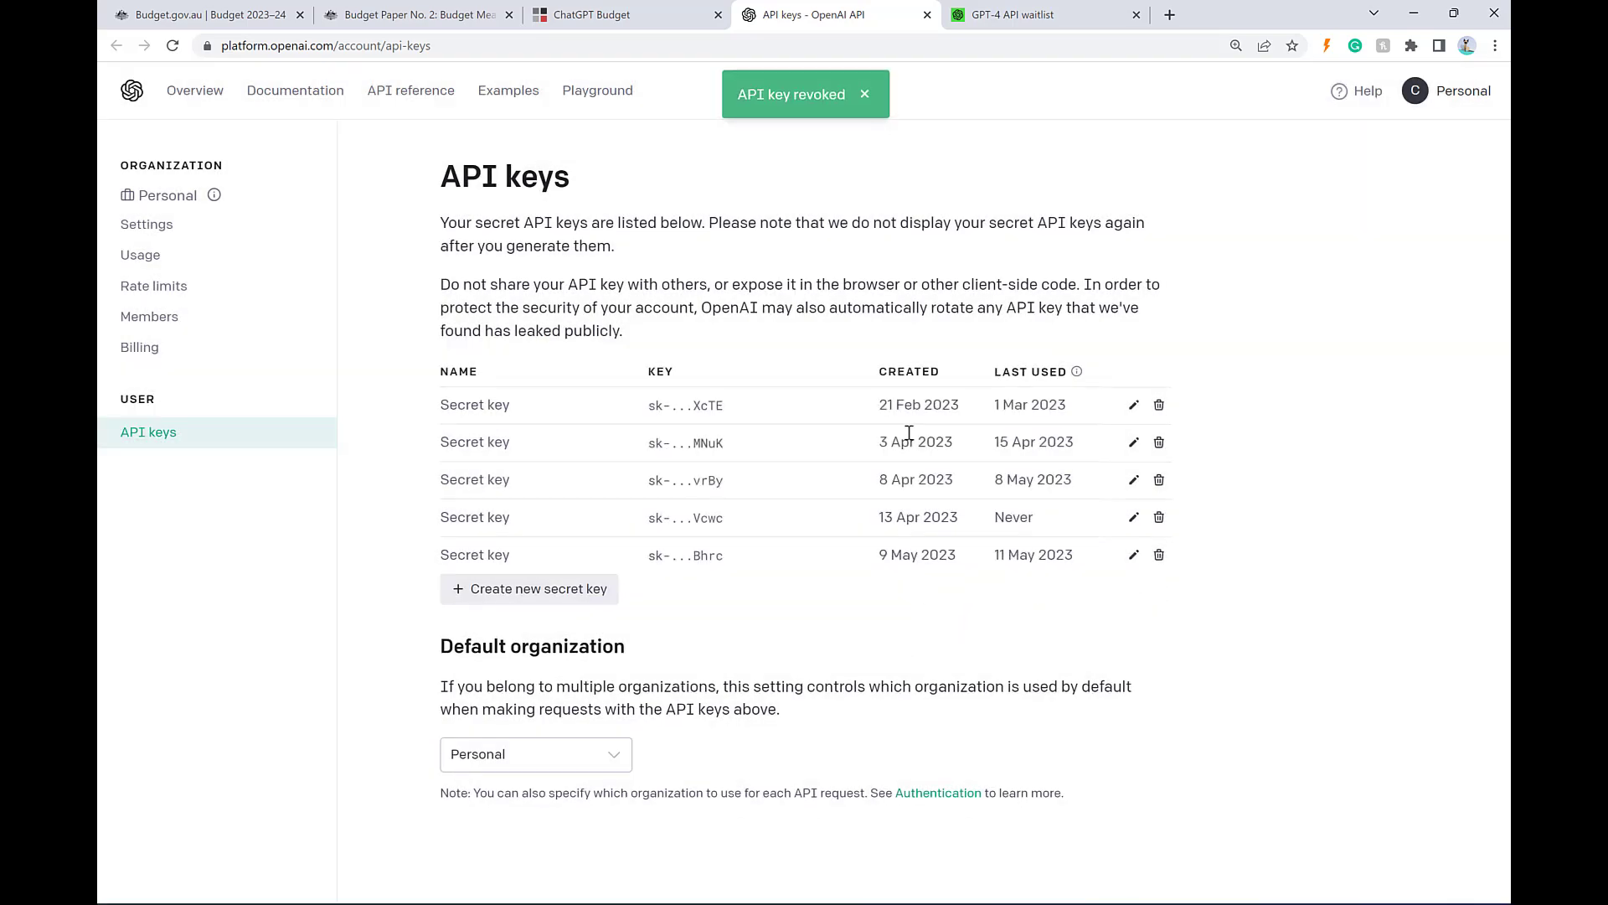
- Back in the ChatGPT Budget chat, deselect the key field and close the Input OpenAI Key window
click(635, 28)
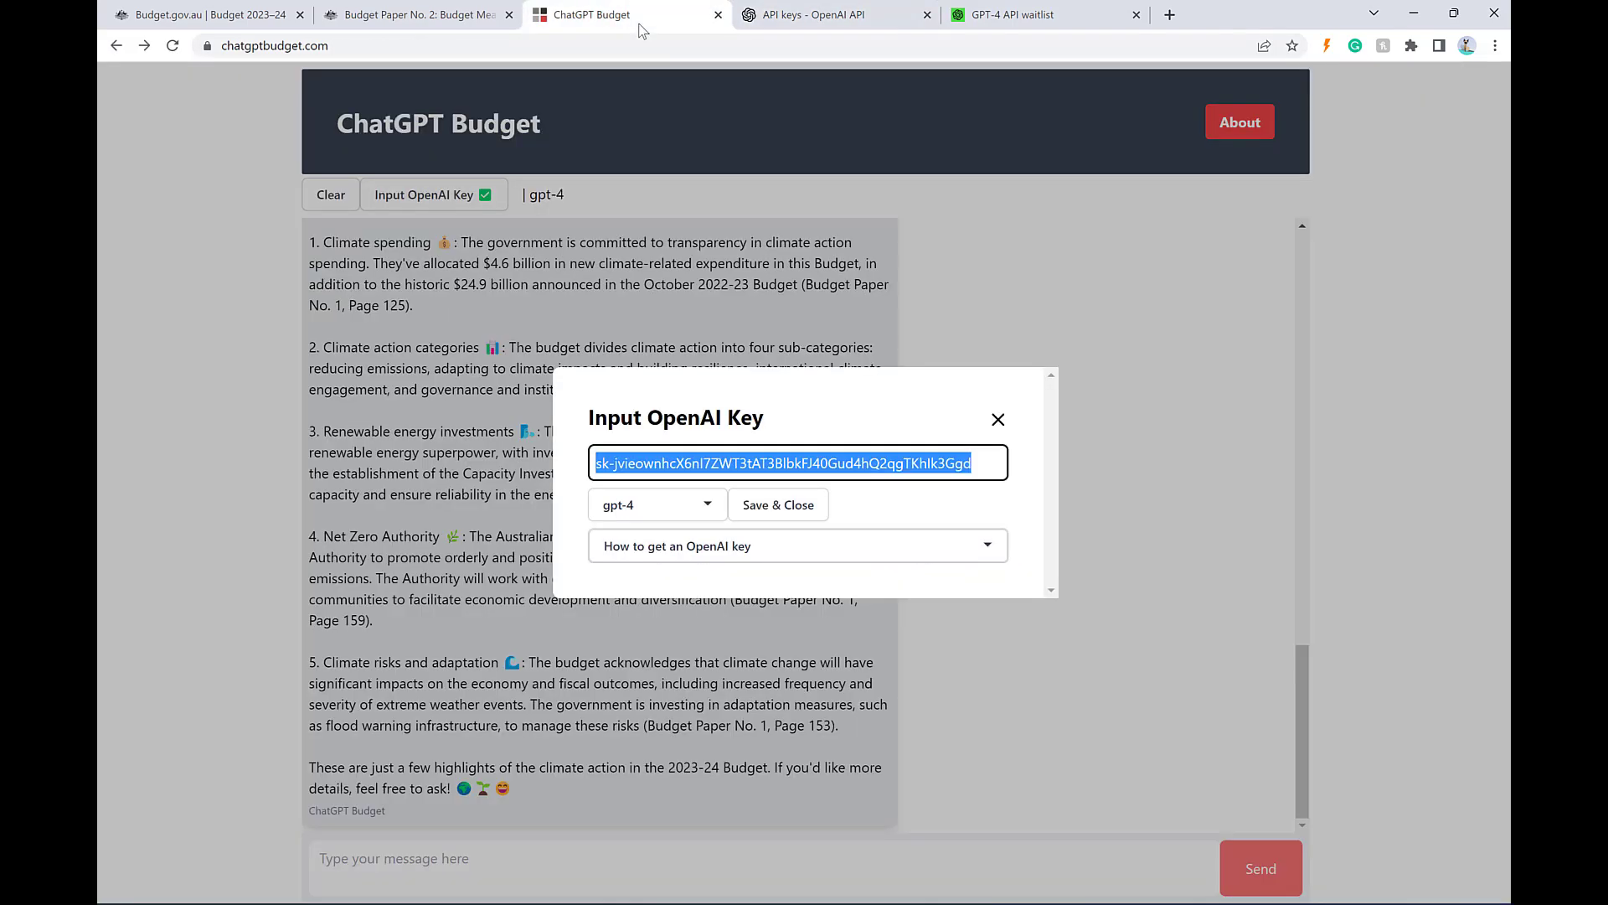
click(945, 453)
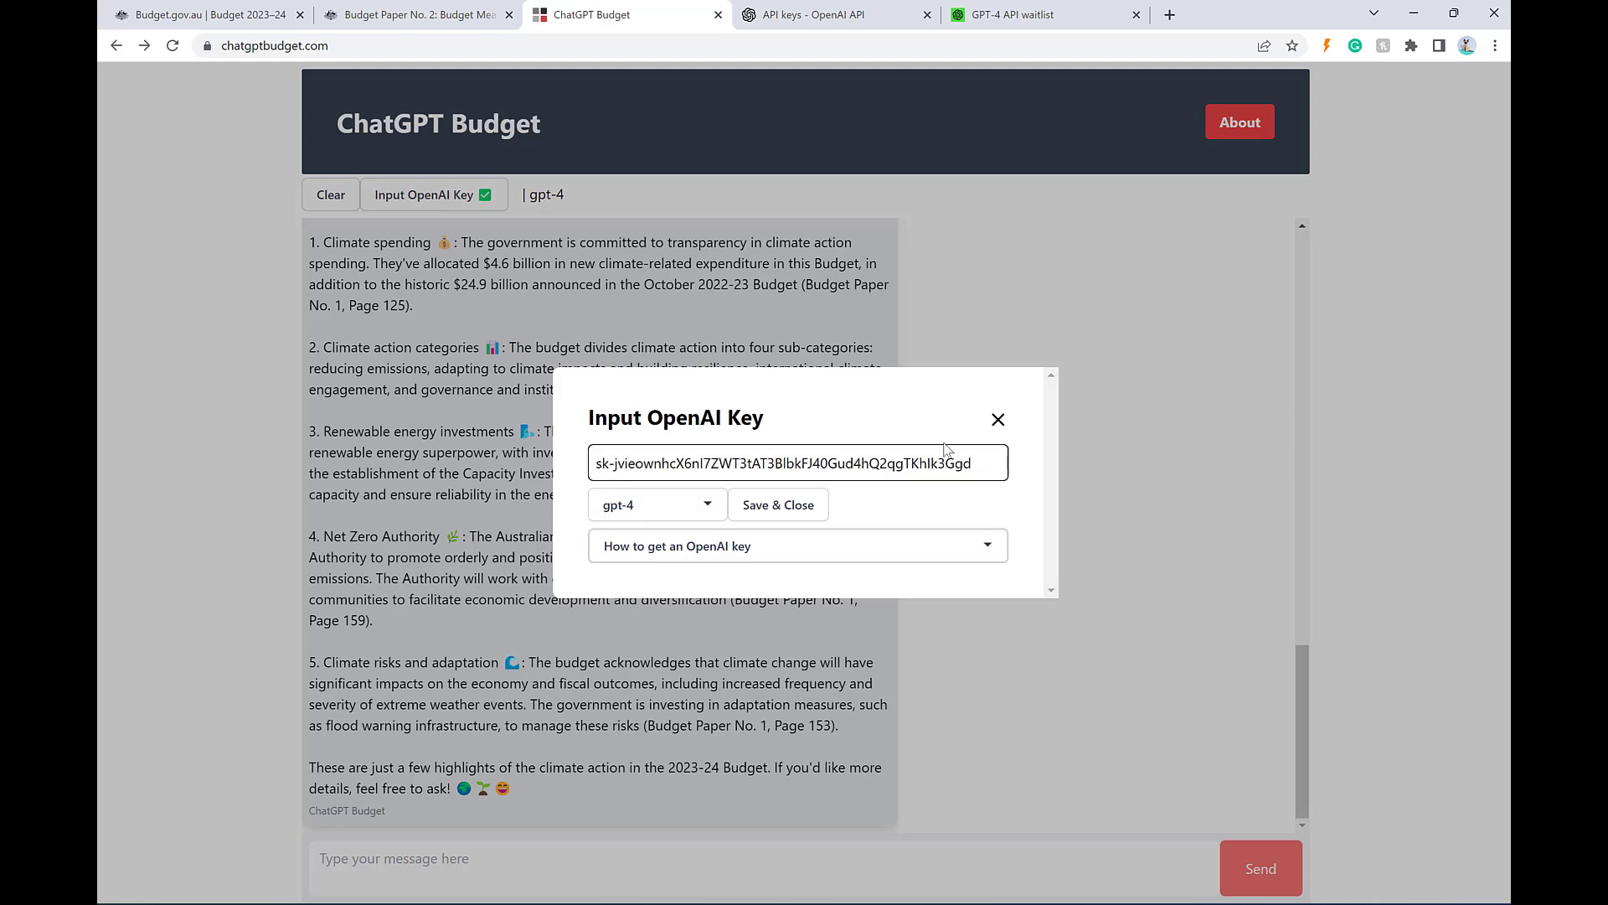
click(998, 419)
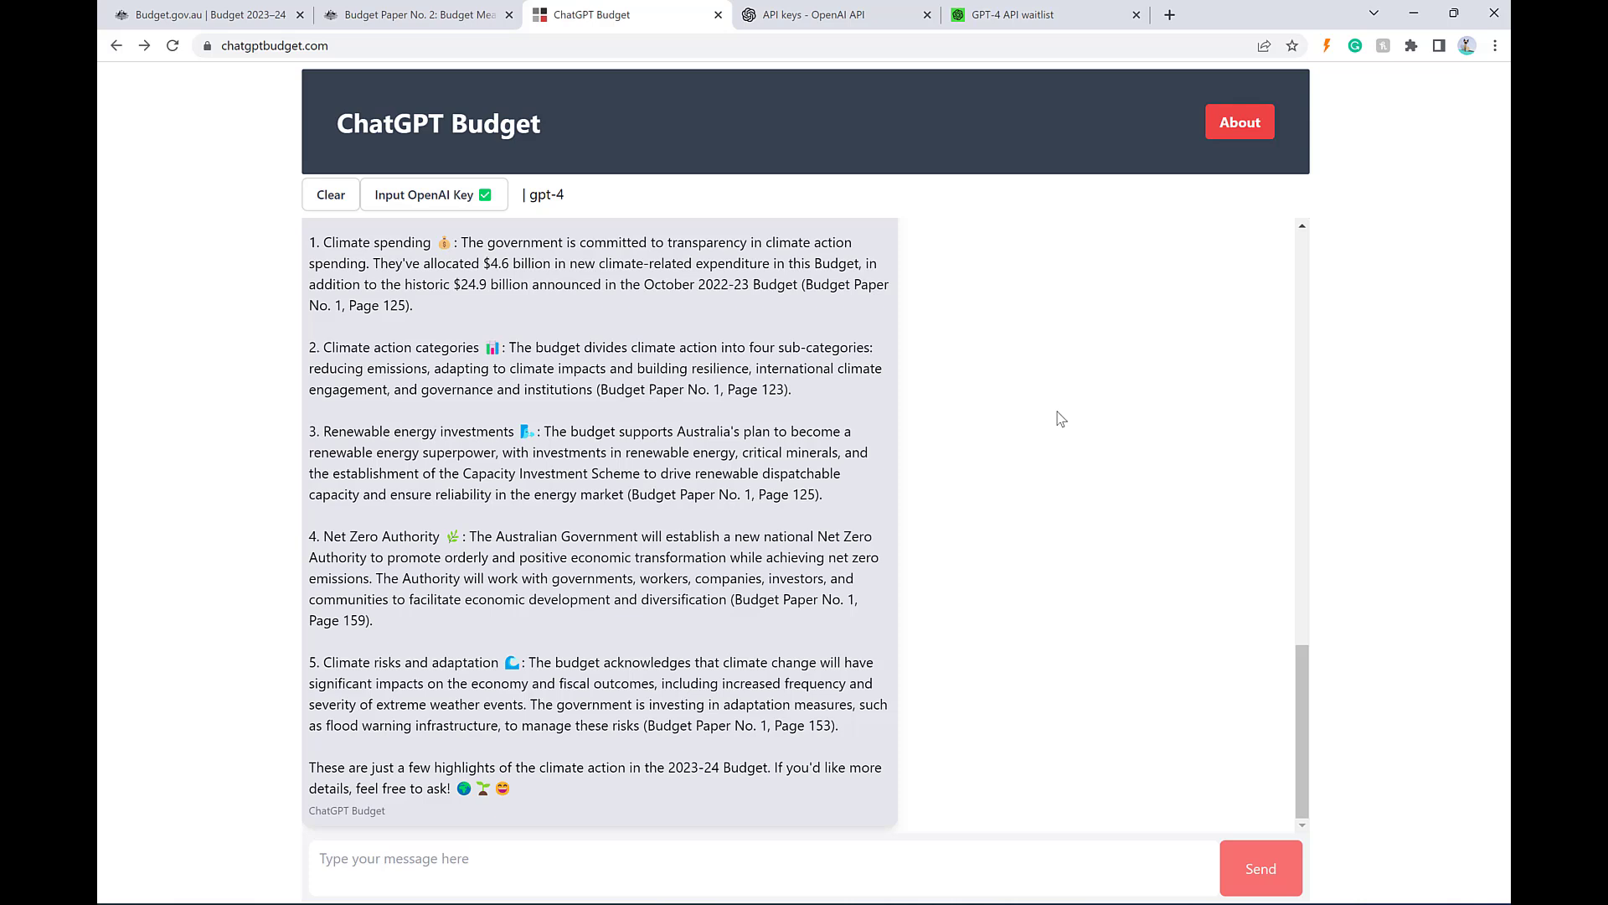